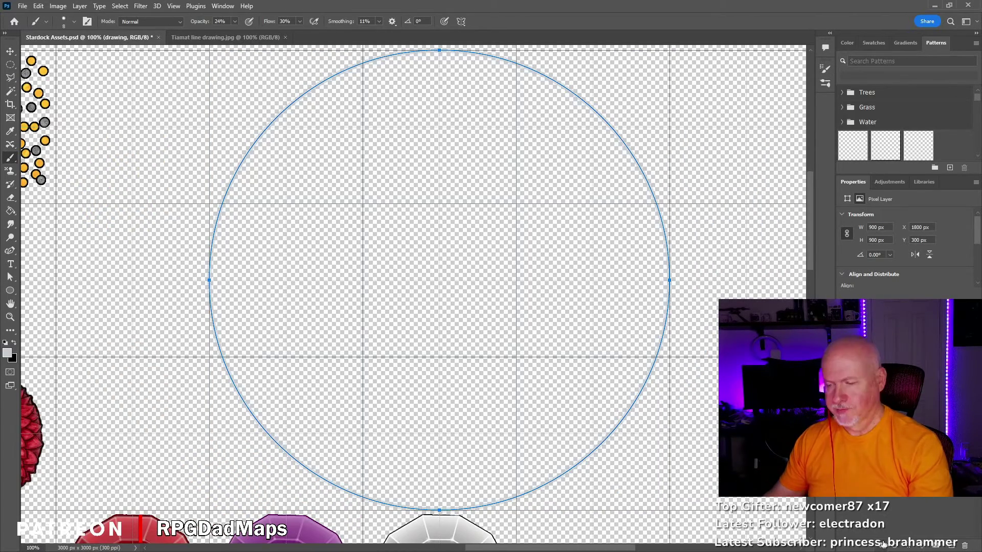
Stroke the circular path on the drawing layer with a black brush at 100% opacity and 100% flow
key("d")
key("Return")
key("ctrl+z")
key("0")
key("Return")
key("ctrl+z")
key("shift+0")
key("Return")
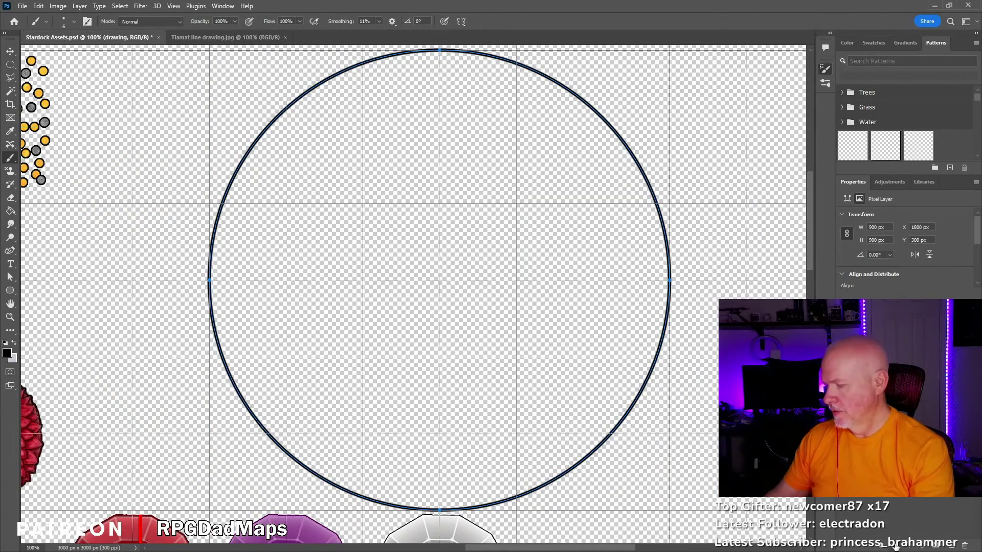
Place the Tiamat line drawing across the circle as a 50% opacity tracing reference and hide the grid lines
key("ctrl+v")
key("v")
left_click_drag(596, 292, 602, 325)
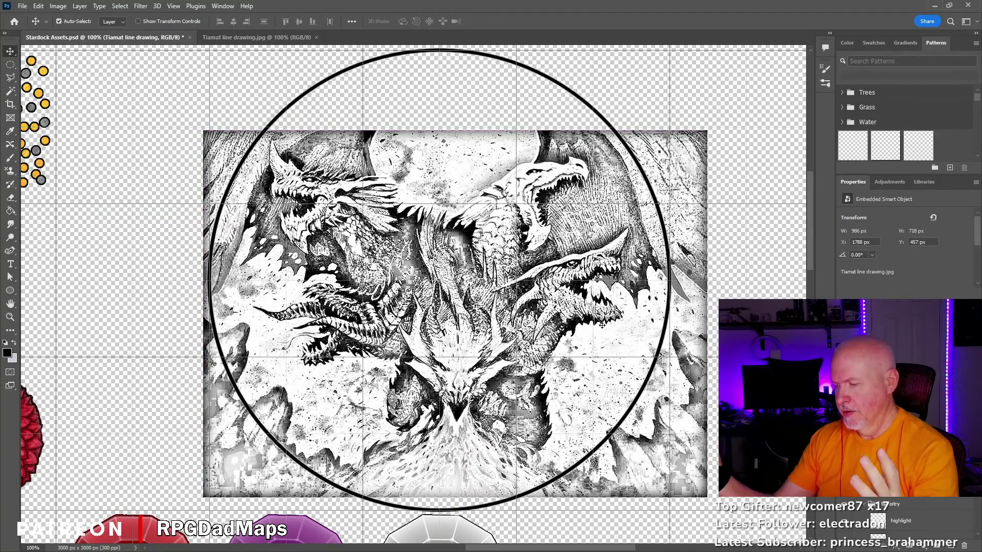
key("5")
key("alt+bracketleft")
key("b")
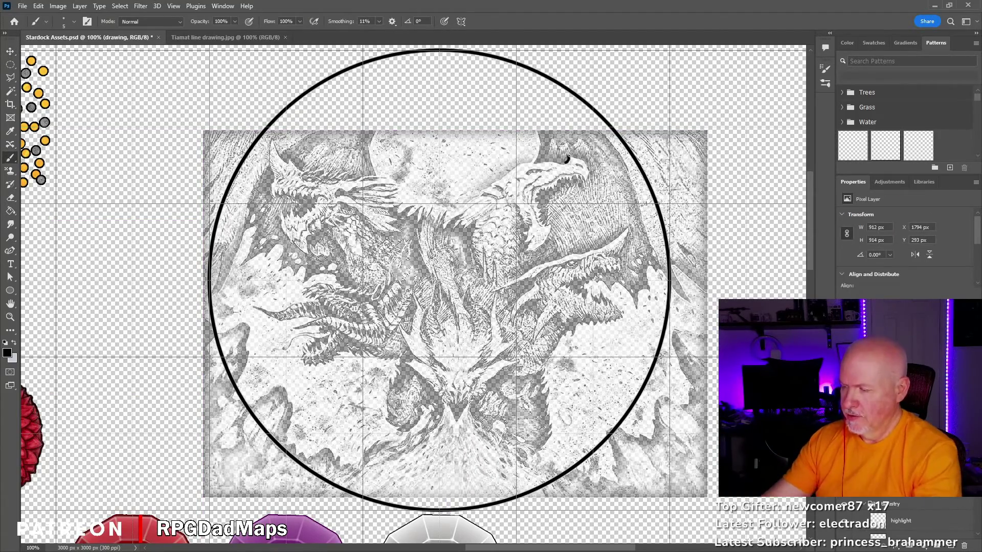
key("ctrl+apostrophe")
Trace the upper-right dragon head in black on the drawing layer, including its toothed jaws, crest and neck edge
left_click_drag(568, 156, 588, 180)
mouse_move(550, 225)
left_mouse_down()
mouse_move(526, 251)
mouse_move(511, 199)
left_mouse_up()
mouse_move(571, 176)
left_mouse_down()
mouse_move(538, 191)
mouse_move(542, 227)
mouse_move(530, 163)
mouse_move(472, 199)
mouse_move(498, 200)
mouse_move(527, 173)
mouse_move(475, 223)
mouse_move(473, 268)
left_mouse_up()
Trace the lower-right dragon head with its long horn, toothed jaws, cheek spikes and throat line
mouse_move(526, 232)
left_mouse_down()
mouse_move(517, 284)
mouse_move(534, 281)
mouse_move(513, 326)
left_mouse_up()
left_click_drag(563, 307, 534, 347)
mouse_move(620, 244)
left_mouse_down()
mouse_move(628, 228)
mouse_move(532, 268)
left_mouse_up()
mouse_move(621, 255)
left_mouse_down()
mouse_move(608, 271)
mouse_move(570, 280)
mouse_move(592, 304)
left_mouse_up()
left_click_drag(597, 293, 622, 320)
left_click_drag(582, 288, 550, 356)
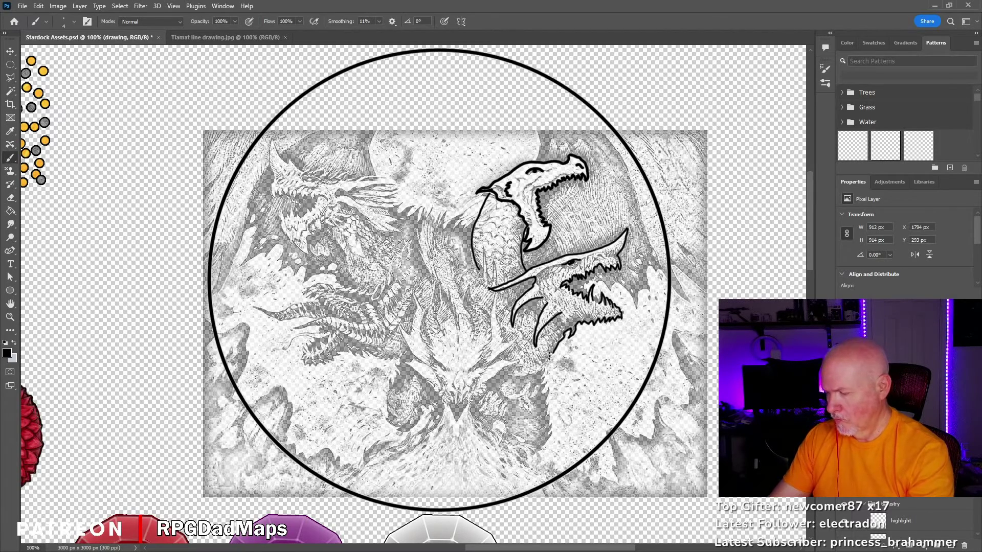
left_click_drag(534, 281, 505, 301)
left_click_drag(553, 351, 537, 372)
Trace the central dragon head's nostrils, eyes, brow and right-hand horns
mouse_move(453, 392)
left_mouse_down()
mouse_move(451, 403)
mouse_move(459, 391)
left_mouse_up()
left_click_drag(433, 356, 450, 372)
mouse_move(483, 357)
left_mouse_down()
mouse_move(467, 373)
mouse_move(442, 370)
left_mouse_up()
mouse_move(486, 346)
left_mouse_down()
mouse_move(516, 339)
mouse_move(489, 364)
left_mouse_up()
left_click_drag(468, 285, 490, 347)
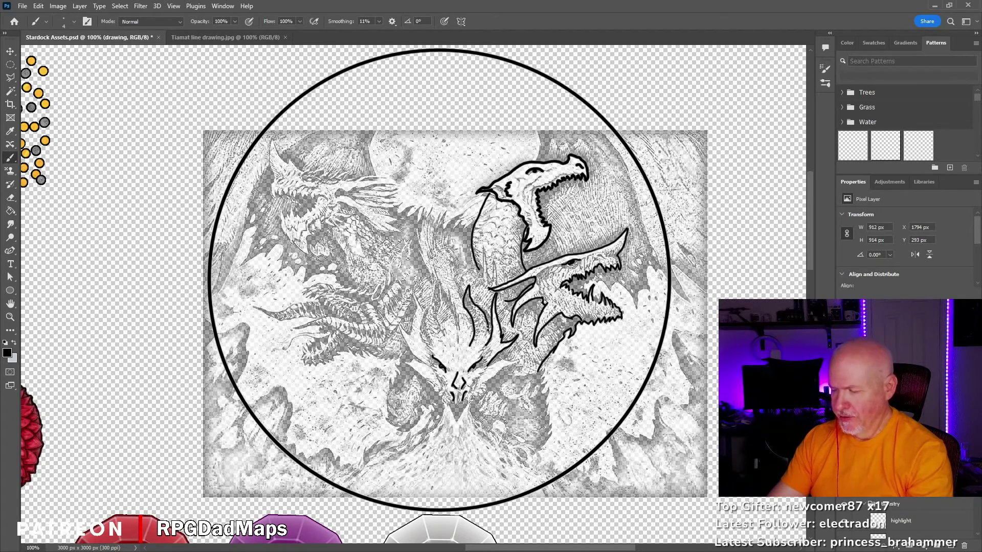
Outline the central head's left horns, cheek spikes and muzzle, undoing the stray strokes below the snout
left_click_drag(438, 282, 441, 328)
mouse_move(426, 280)
left_mouse_down()
mouse_move(432, 347)
mouse_move(427, 303)
mouse_move(414, 325)
left_mouse_up()
left_click_drag(399, 322, 428, 367)
mouse_move(506, 355)
left_mouse_down()
mouse_move(519, 361)
mouse_move(481, 389)
left_mouse_up()
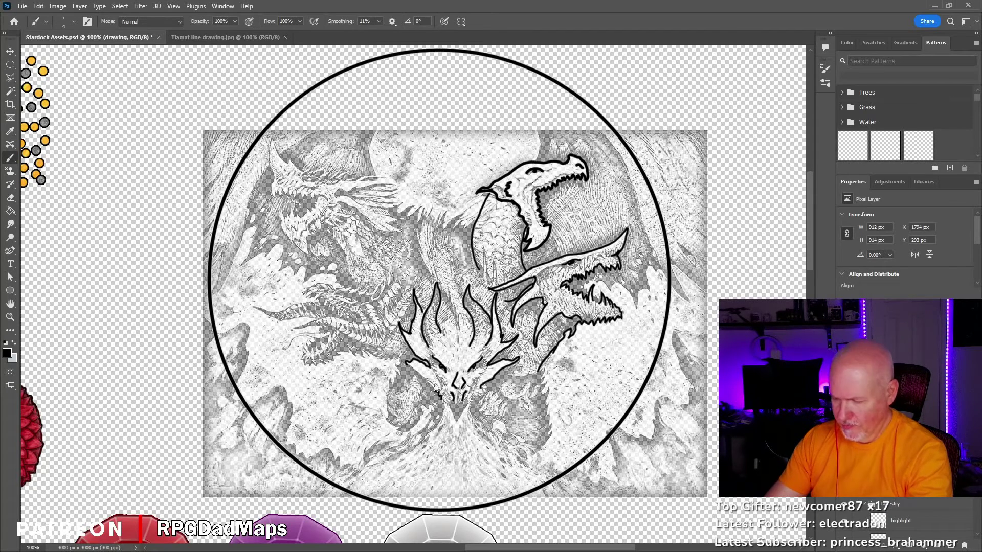
left_click_drag(407, 362, 440, 404)
left_click_drag(481, 388, 443, 436)
left_click_drag(468, 407, 496, 456)
key("ctrl+z")
key("ctrl+z")
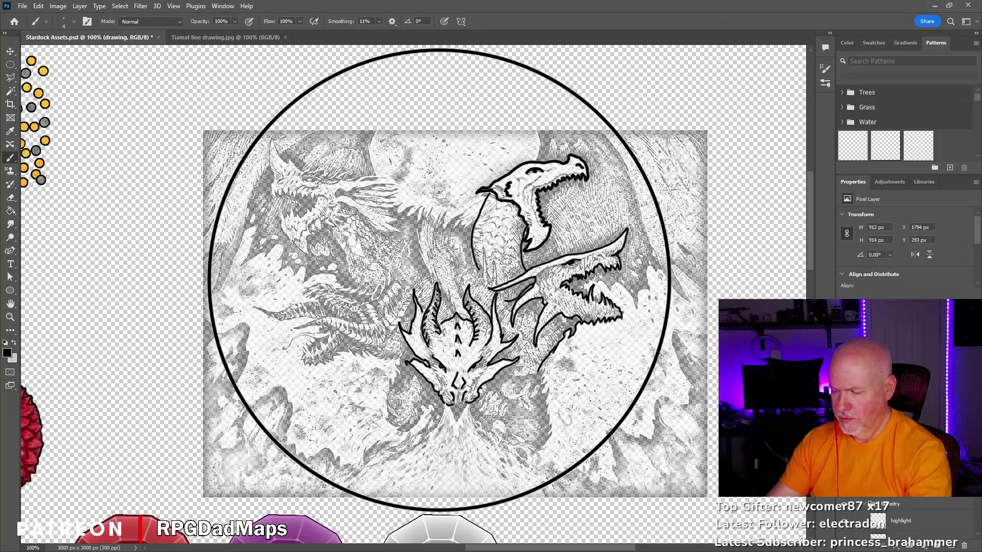
Add ridge marks to the central head's inner horns, undoing and redoing the strokes to compare them
left_click_drag(465, 302, 467, 310)
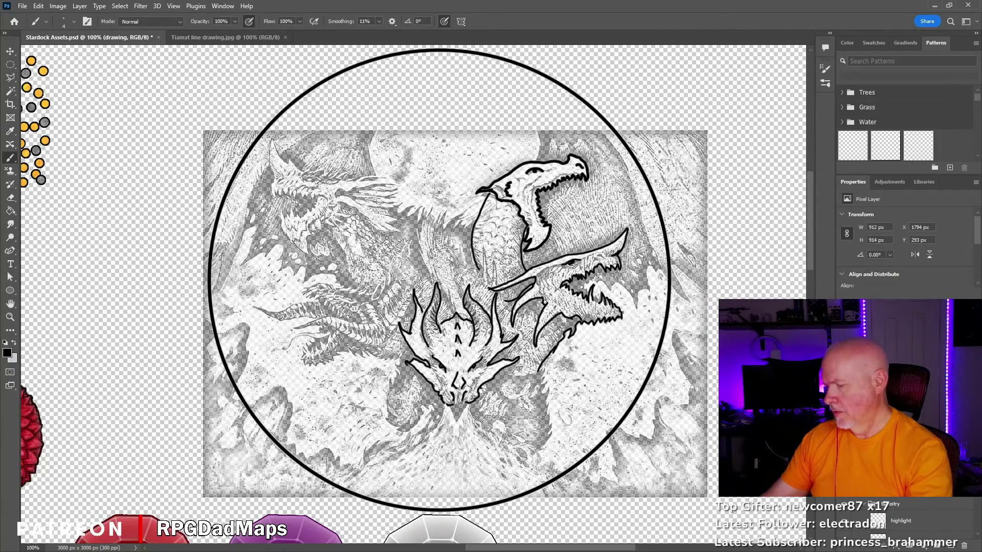
key("ctrl+z")
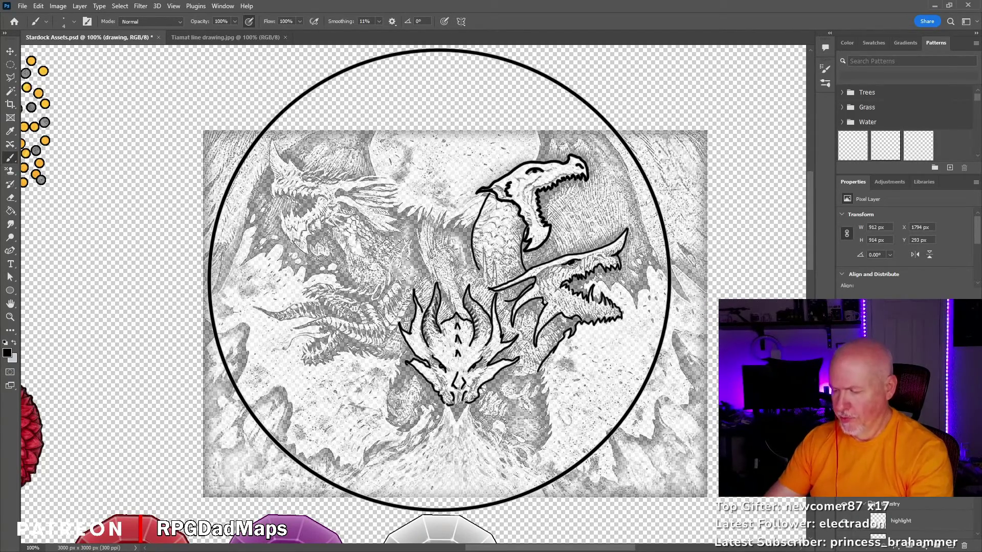
key("ctrl+shift+z")
key("ctrl+z")
key("ctrl+z")
key("ctrl+z")
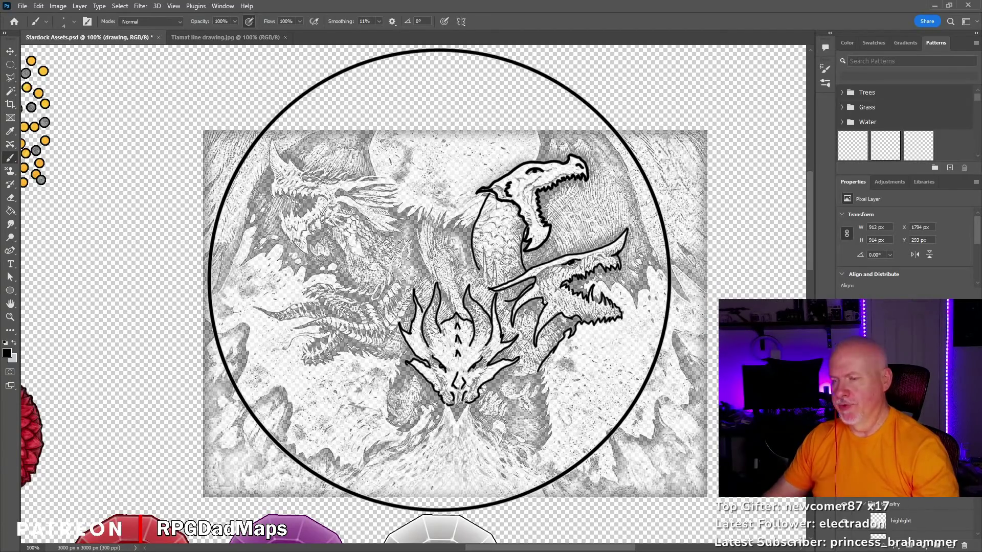
key("ctrl+shift+z")
key("ctrl+shift+z")
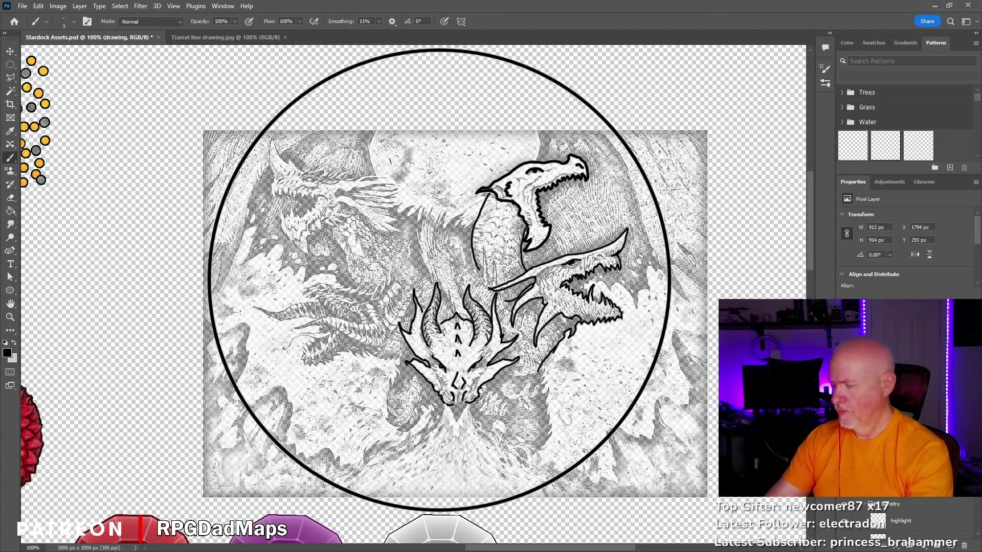
Trace the upper-left dragon head with its nose horn, toothed jaws, spiky frill and the start of its neck
mouse_move(271, 139)
left_mouse_down()
mouse_move(298, 168)
mouse_move(307, 244)
mouse_move(395, 183)
mouse_move(298, 168)
left_mouse_up()
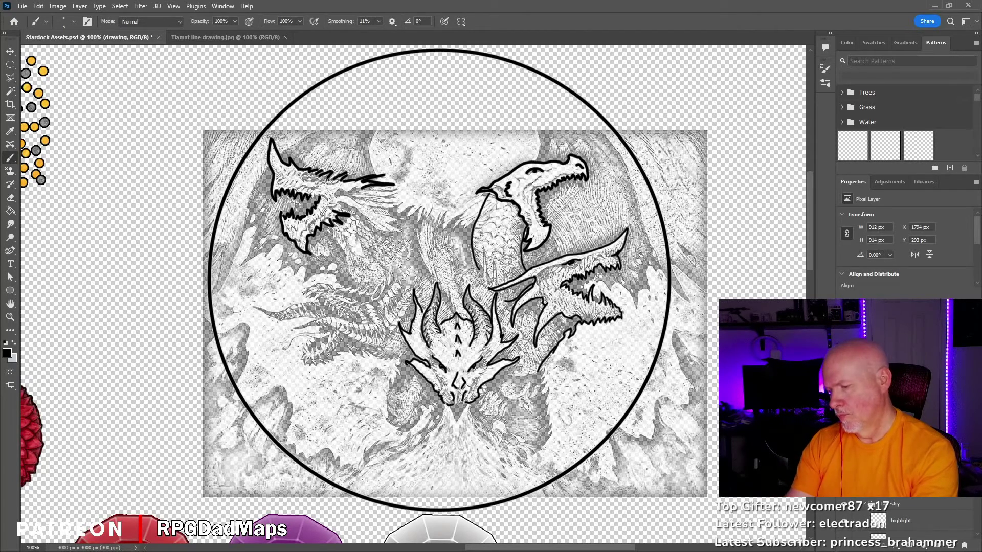
left_click_drag(380, 213, 402, 234)
left_click_drag(360, 189, 397, 201)
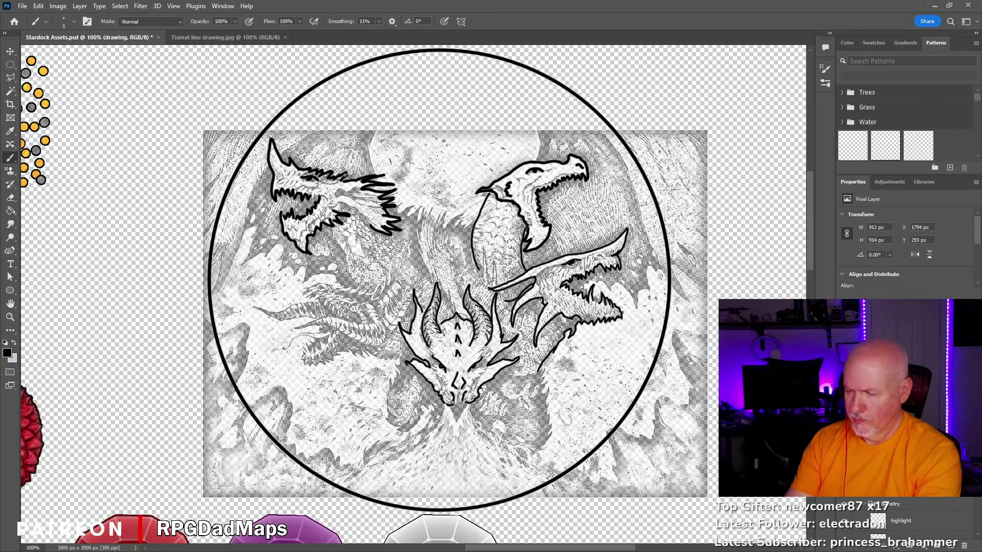
left_click_drag(325, 226, 336, 246)
left_click_drag(392, 231, 411, 258)
Trace the central neck's sides and spine marks, and complete the front edge of the upper-left neck
mouse_move(477, 267)
left_mouse_down()
mouse_move(487, 308)
mouse_move(478, 303)
left_mouse_up()
left_click_drag(424, 268, 433, 303)
mouse_move(439, 240)
left_mouse_down()
mouse_move(452, 291)
mouse_move(430, 269)
left_mouse_up()
left_click_drag(458, 236, 461, 253)
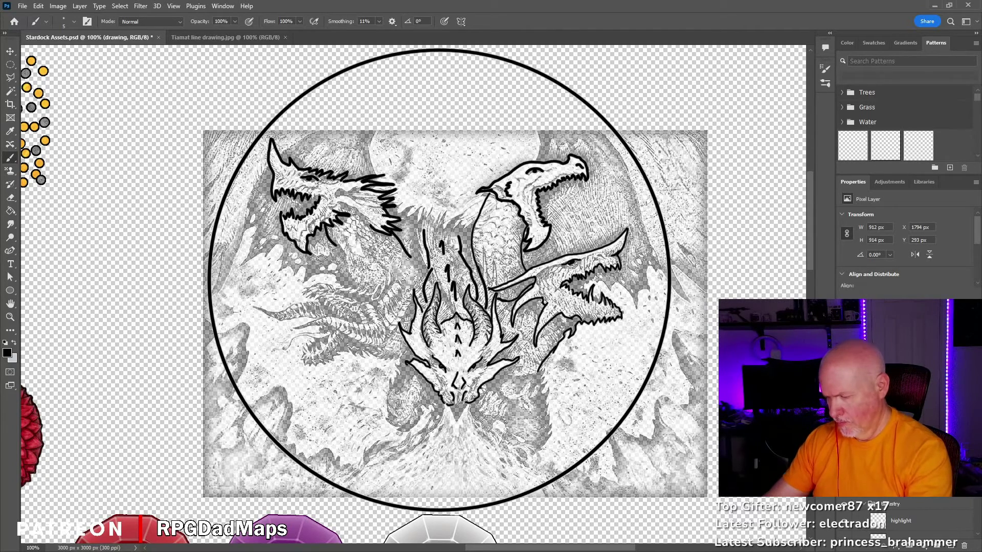
left_click_drag(352, 241, 372, 291)
Trace the lower-left dragon head with its two long curved horns, eye and toothed jaws
left_click_drag(318, 310, 245, 307)
mouse_move(358, 305)
left_mouse_down()
mouse_move(384, 346)
mouse_move(293, 332)
left_mouse_up()
mouse_move(343, 327)
left_mouse_down()
mouse_move(363, 309)
mouse_move(305, 289)
mouse_move(350, 316)
left_mouse_up()
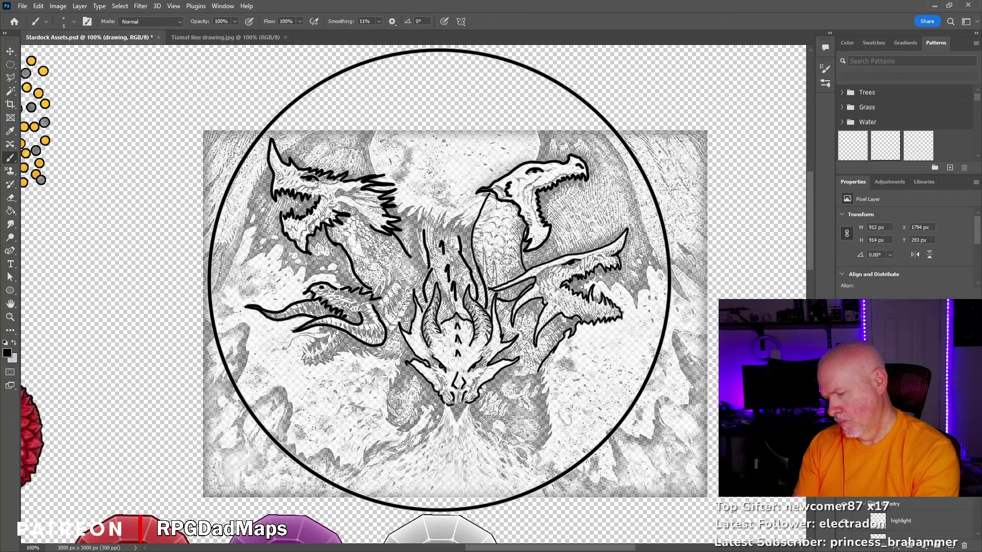
left_click_drag(310, 358, 348, 366)
mouse_move(331, 330)
left_mouse_down()
mouse_move(307, 366)
mouse_move(300, 361)
mouse_move(358, 353)
left_mouse_up()
left_click_drag(353, 357, 411, 348)
Outline the right wing, extending its tip above the reference image and scalloping its lower edge
left_click_drag(600, 132, 668, 284)
left_click_drag(659, 268, 583, 283)
left_click_drag(601, 132, 537, 158)
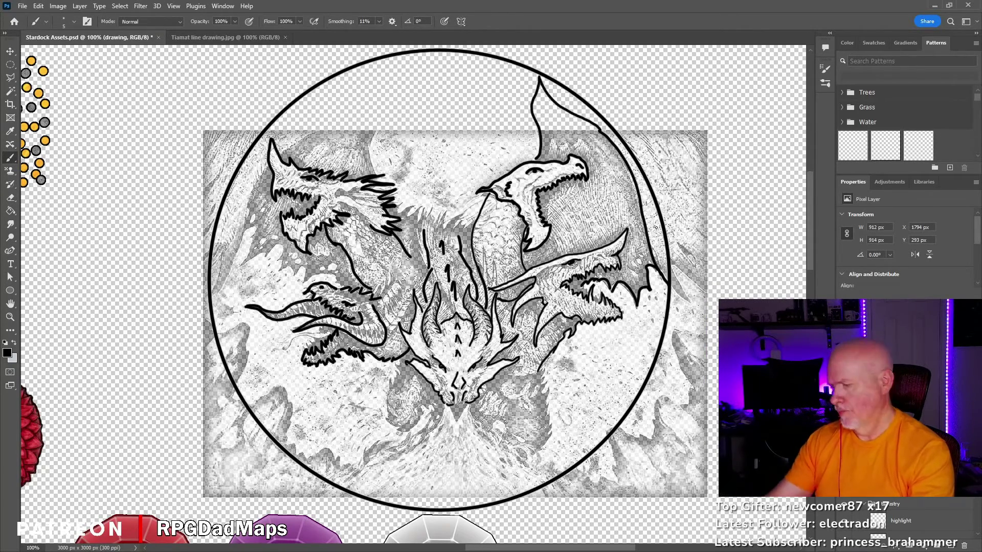
Outline the left wing, extending its tip above the reference image and giving it jagged outer and lower edges
left_click_drag(370, 172, 412, 87)
left_click_drag(412, 88, 278, 153)
left_click_drag(267, 163, 248, 210)
left_click_drag(344, 287, 278, 260)
mouse_move(285, 245)
left_mouse_down()
mouse_move(243, 266)
mouse_move(249, 206)
left_mouse_up()
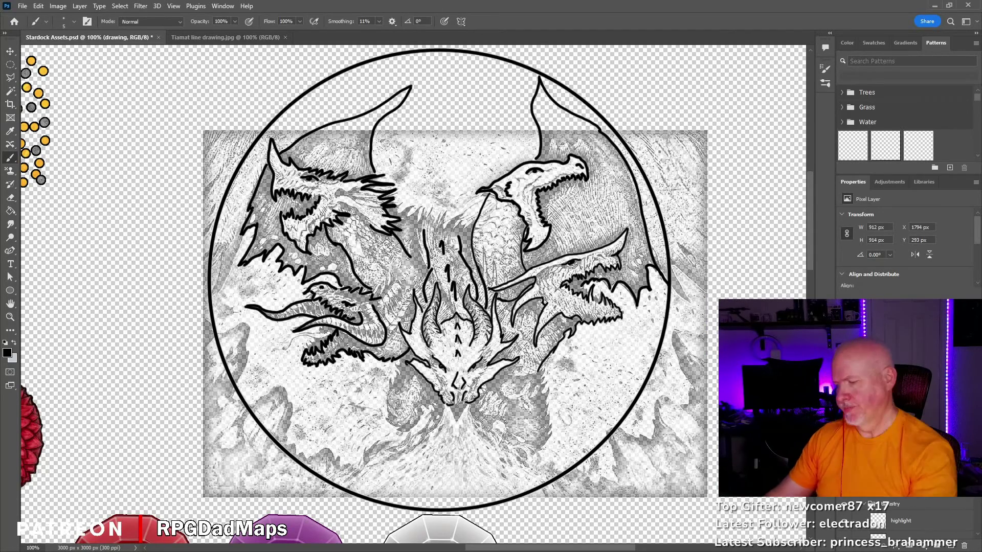
Trace the spiky back ridge, the jagged body sides and the breath blast below the central head
mouse_move(379, 232)
left_mouse_down()
mouse_move(358, 254)
mouse_move(417, 264)
left_mouse_up()
left_click_drag(473, 217, 394, 207)
left_click_drag(543, 369, 535, 454)
mouse_move(401, 358)
left_mouse_down()
mouse_move(389, 394)
mouse_move(412, 443)
mouse_move(393, 499)
mouse_move(511, 488)
left_mouse_up()
key("ctrl+comma")
key("ctrl+comma")
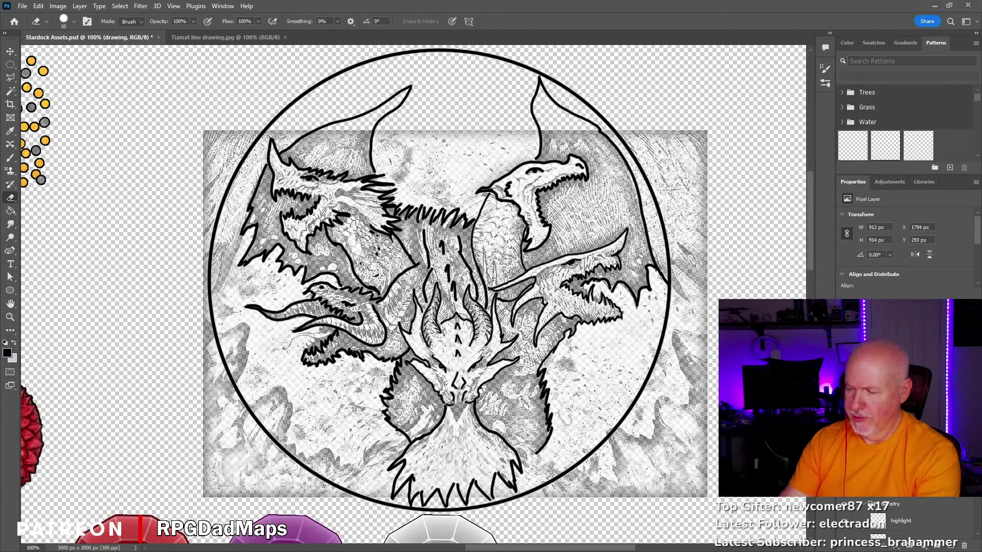
Add detail lines to the upper-left head's frill, the upper-right neck's scales and the lower-left head's horns
left_click_drag(356, 224, 396, 272)
key("ctrl+z")
mouse_move(335, 205)
left_mouse_down()
mouse_move(368, 226)
mouse_move(384, 214)
left_mouse_up()
mouse_move(484, 230)
left_mouse_down()
mouse_move(513, 266)
mouse_move(492, 287)
left_mouse_up()
mouse_move(485, 245)
left_mouse_down()
mouse_move(483, 286)
mouse_move(495, 287)
left_mouse_up()
key("ctrl+z")
left_click_drag(382, 343, 337, 324)
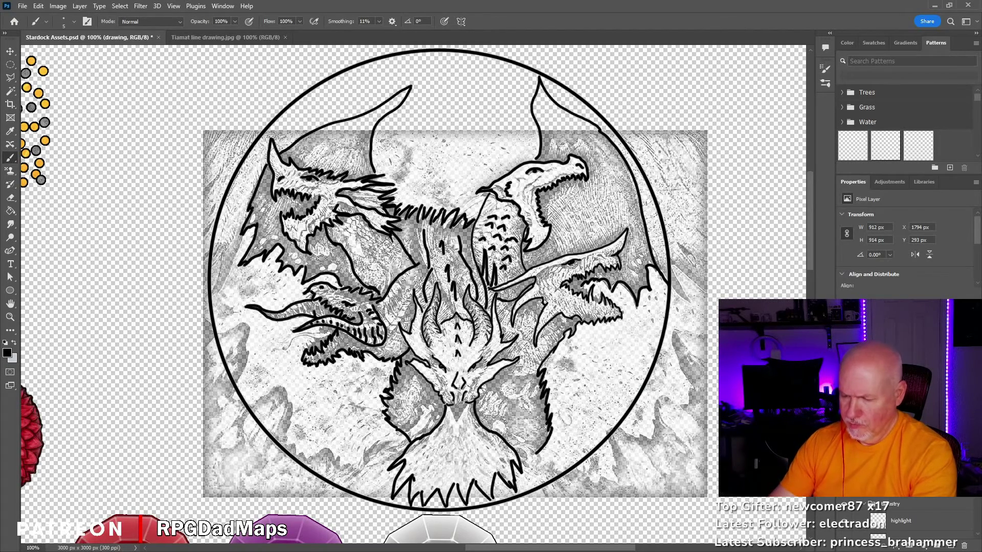
Fill the upper-left dragon's neck with rows of small scale marks
left_click_drag(342, 236, 360, 247)
mouse_move(361, 235)
left_mouse_down()
mouse_move(371, 228)
mouse_move(367, 237)
left_mouse_up()
key("ctrl+z")
mouse_move(347, 236)
left_mouse_down()
mouse_move(383, 277)
mouse_move(380, 240)
left_mouse_up()
left_click_drag(393, 275, 408, 260)
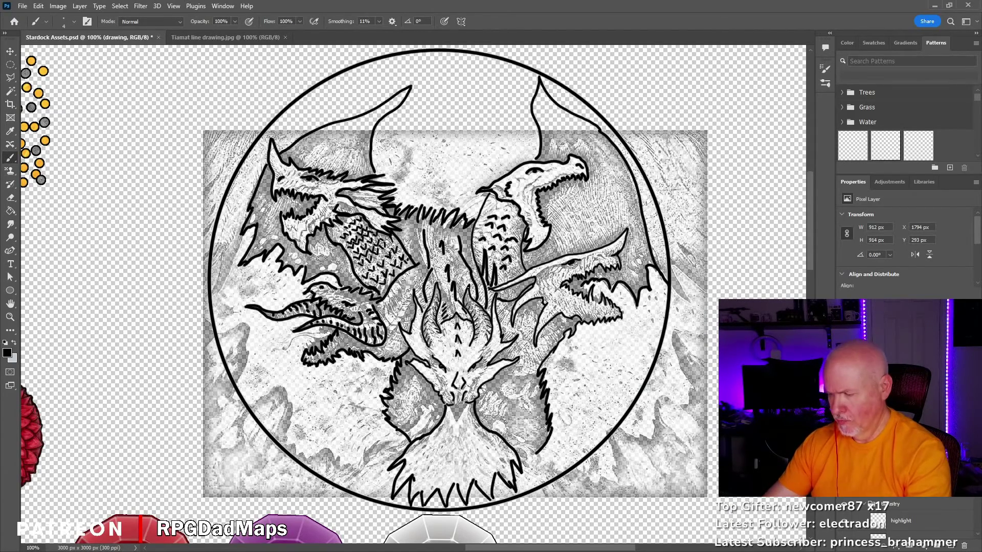
Add more scales to the upper-right neck and short detail strokes to the two right-hand heads
left_click_drag(514, 230, 491, 215)
left_click_drag(538, 274, 559, 264)
left_click_drag(578, 171, 540, 188)
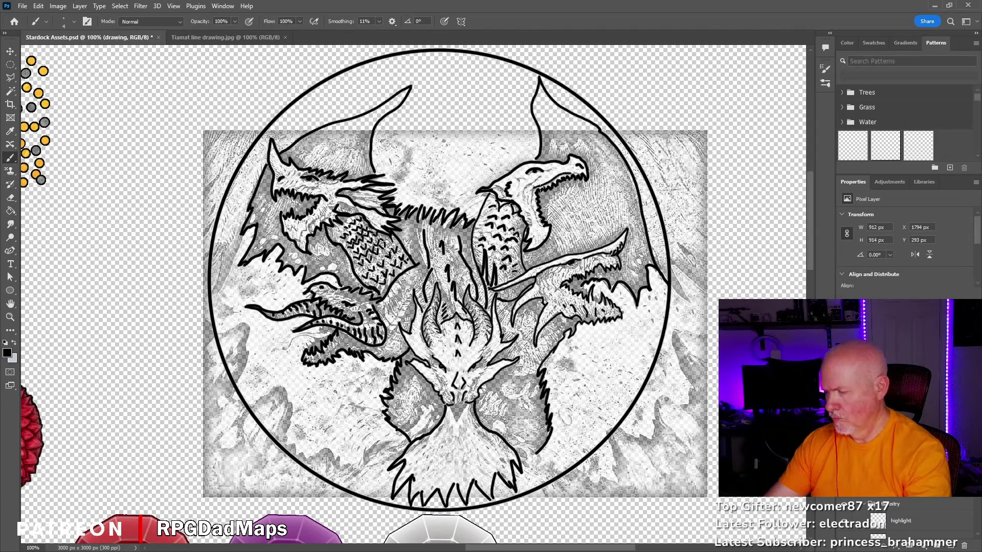
Draw bands across the lower-left dragon's neck and texture strokes down the lower-right dragon's neck
left_click_drag(392, 291, 405, 322)
left_click_drag(399, 302, 417, 271)
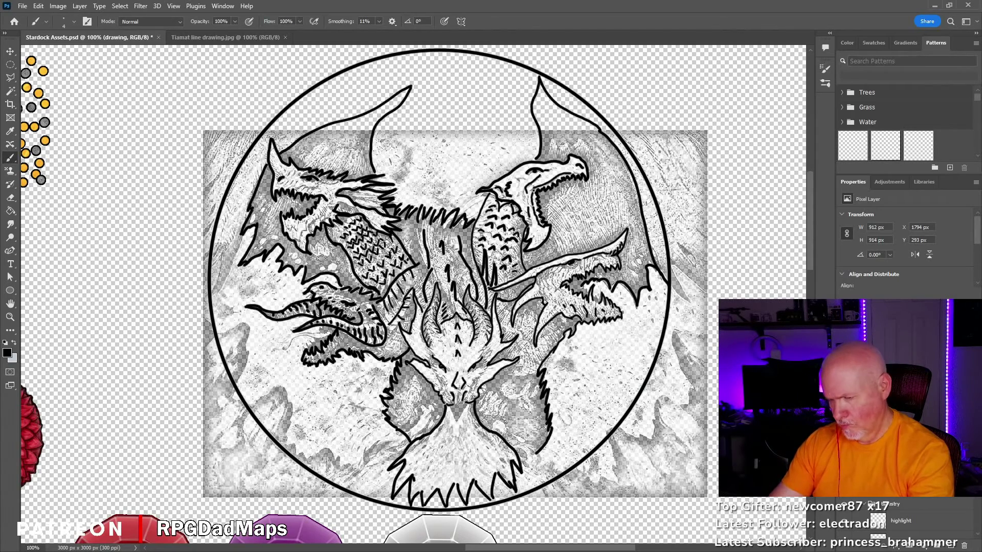
left_click_drag(530, 371, 536, 354)
left_click_drag(537, 359, 558, 332)
left_click_drag(524, 331, 532, 312)
Add fold and texture strokes across the right wing's membrane
left_click_drag(604, 122, 578, 151)
left_click_drag(555, 235, 572, 210)
left_click_drag(622, 174, 631, 215)
left_click_drag(547, 102, 567, 125)
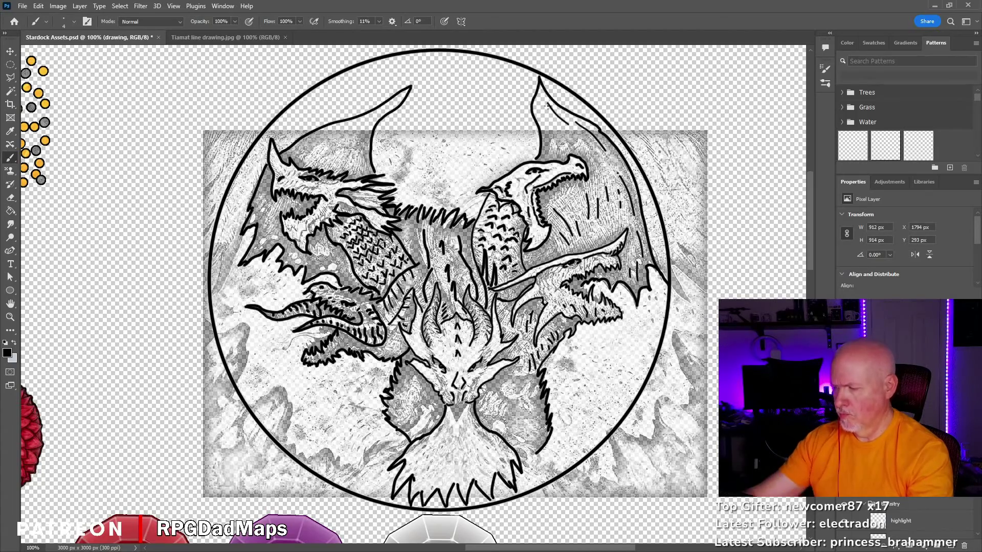
Add fold and texture strokes across the left wing's membrane
left_click_drag(327, 135, 363, 120)
left_click_drag(368, 120, 384, 108)
left_click_drag(261, 185, 276, 229)
left_click_drag(296, 196, 299, 204)
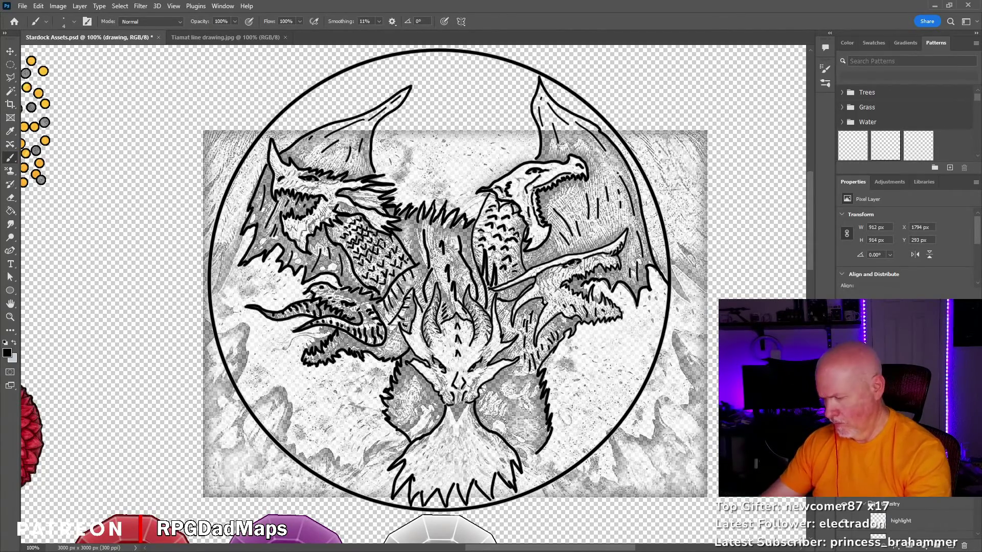
Shade the upper-right neck and the upper-left head's mouth and frill with fine strokes
left_click_drag(505, 299, 513, 288)
left_click_drag(475, 255, 481, 249)
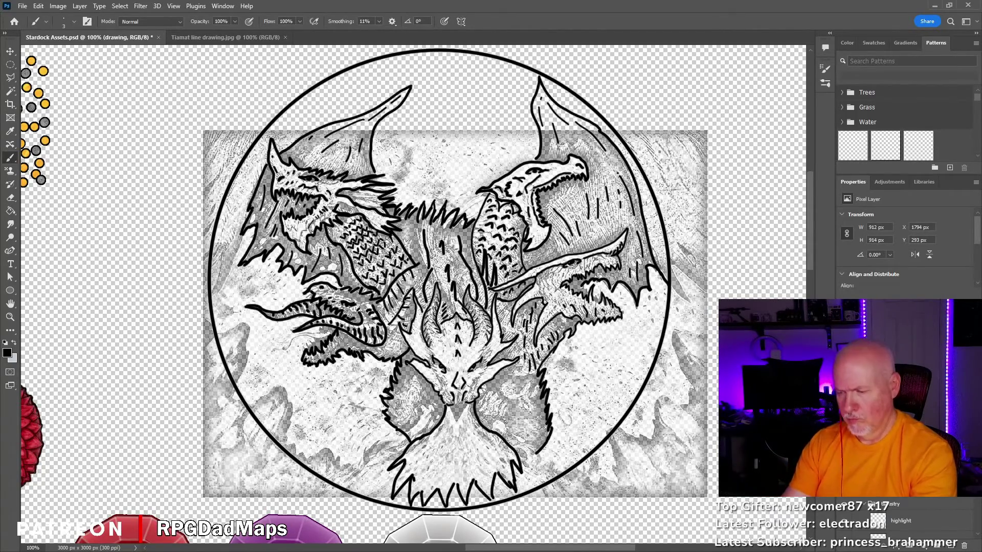
left_click_drag(283, 242, 307, 219)
left_click_drag(307, 221, 326, 189)
left_click_drag(308, 220, 381, 193)
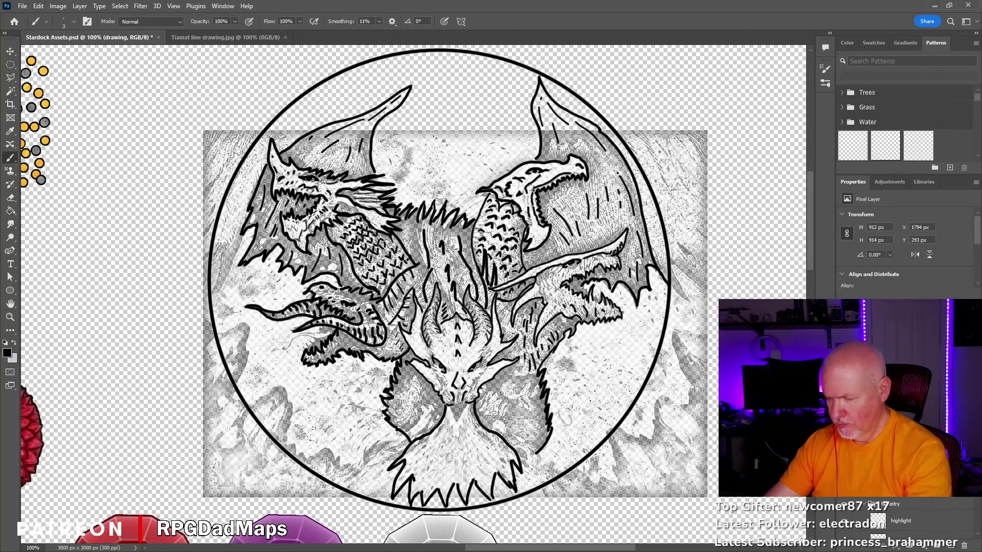
Add fine shading lines to the central head and the lower-right head, undoing the last unwanted stroke
left_click_drag(442, 394, 450, 382)
left_click_drag(470, 389, 483, 369)
left_click_drag(480, 356, 493, 344)
left_click_drag(495, 340, 501, 328)
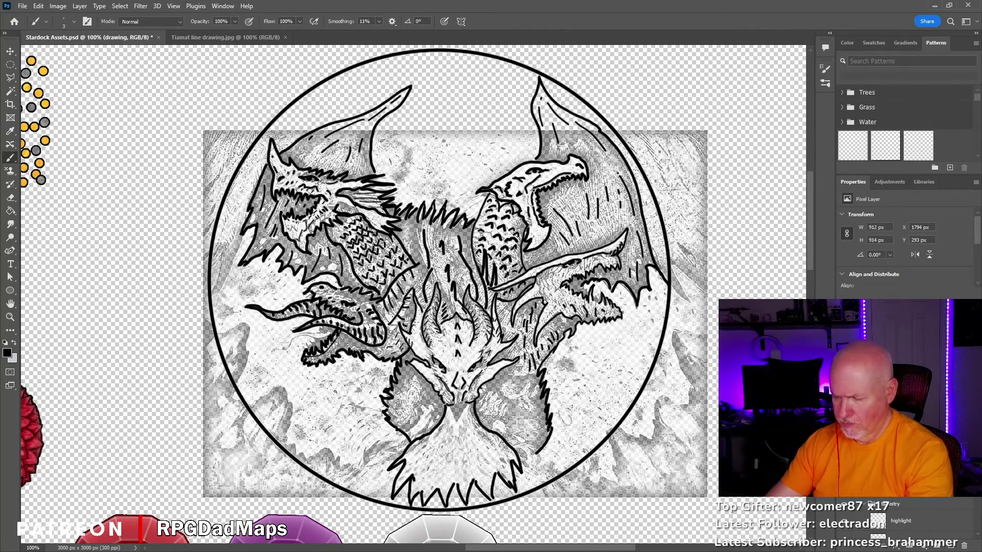
left_click_drag(548, 294, 556, 271)
left_click_drag(586, 269, 623, 258)
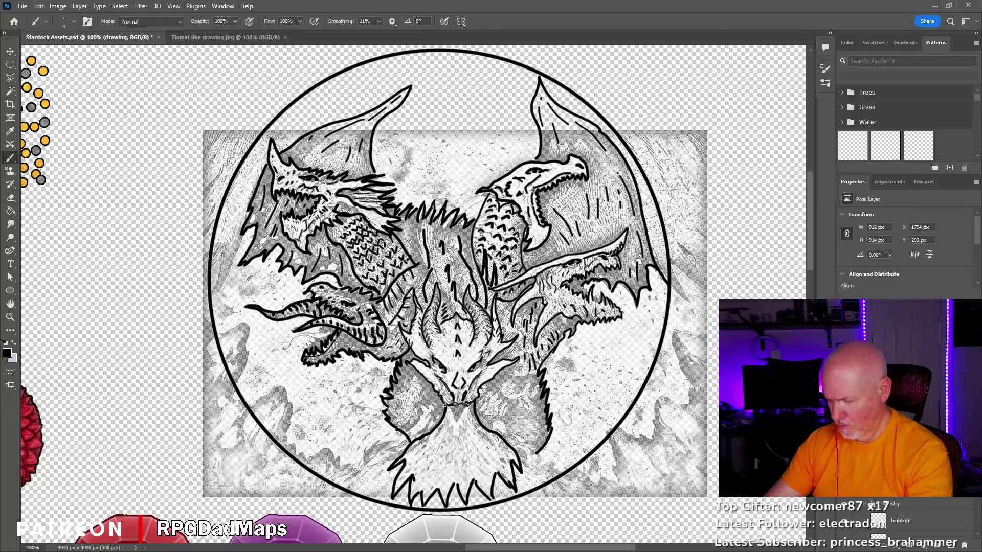
key("ctrl+z")
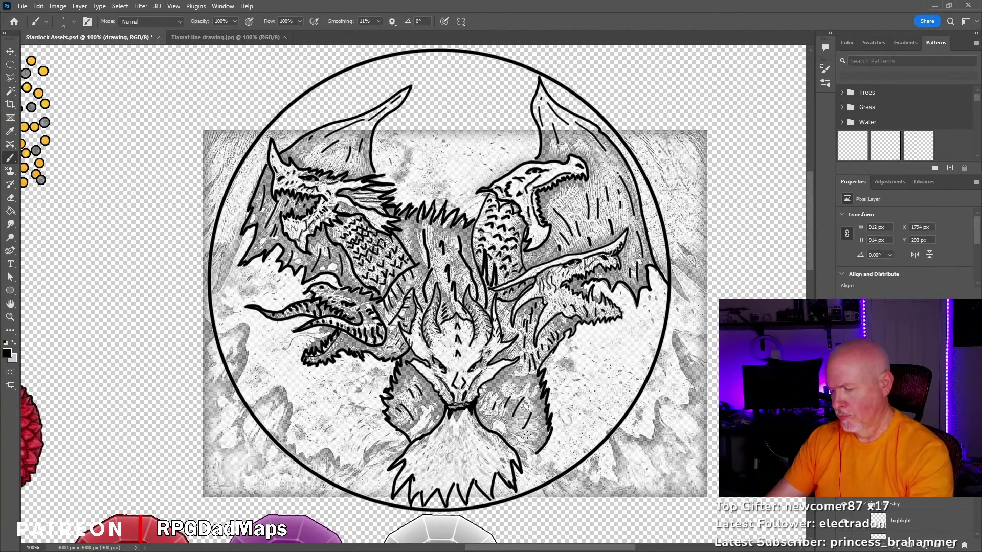
Draw a jagged breath blast from the upper-right head's mouth across the right wing and erase the wing lines inside it
left_click_drag(536, 189, 657, 221)
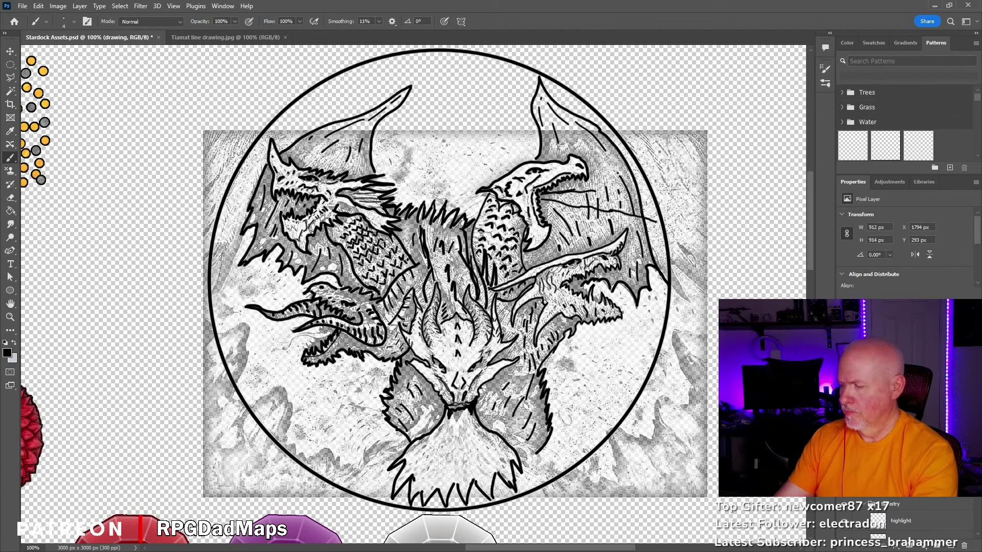
mouse_move(566, 190)
left_mouse_down()
mouse_move(652, 203)
mouse_move(658, 225)
left_mouse_up()
left_click_drag(542, 200, 659, 235)
key("e")
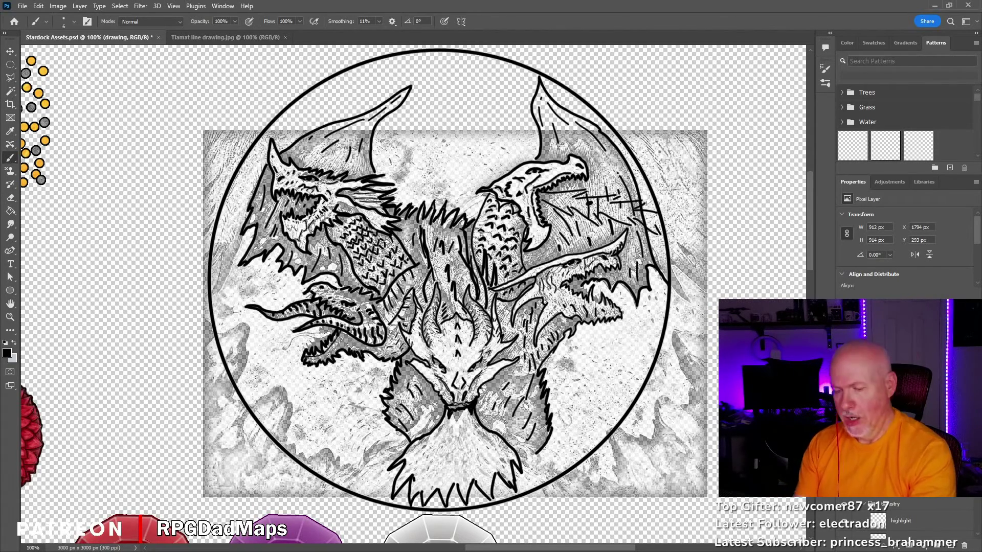
left_click(9, 160)
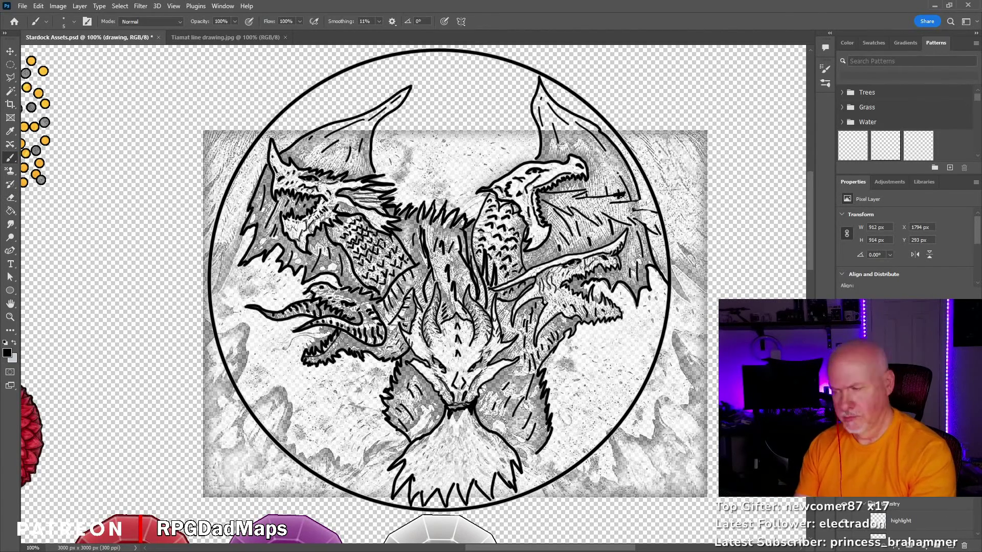
left_click_drag(327, 310, 231, 358)
mouse_move(222, 347)
left_mouse_down()
mouse_move(274, 366)
mouse_move(225, 348)
mouse_move(335, 310)
left_mouse_up()
key("ctrl+z")
key("ctrl+z")
key("e")
left_click_drag(266, 327, 327, 313)
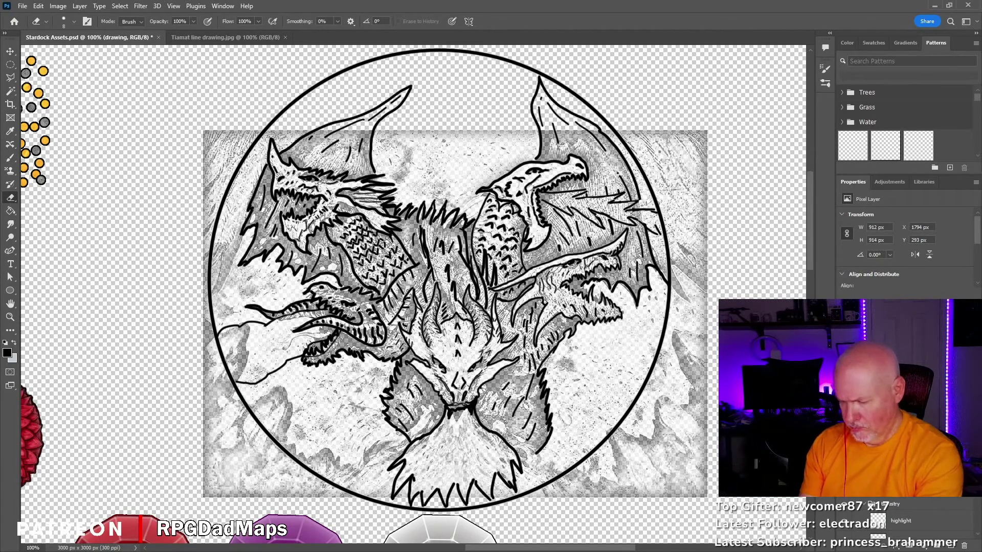
key("Delete")
key("b")
key("ctrl+z")
key("ctrl+z")
key("ctrl+z")
key("ctrl+z")
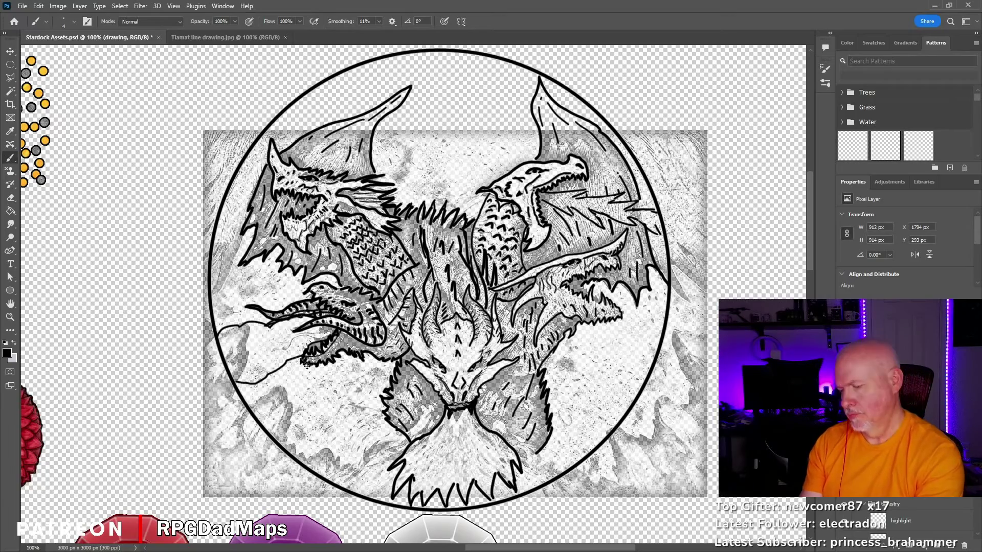
Delete the Tiamat reference image, leaving only the black line art inside the circle
key("Delete")
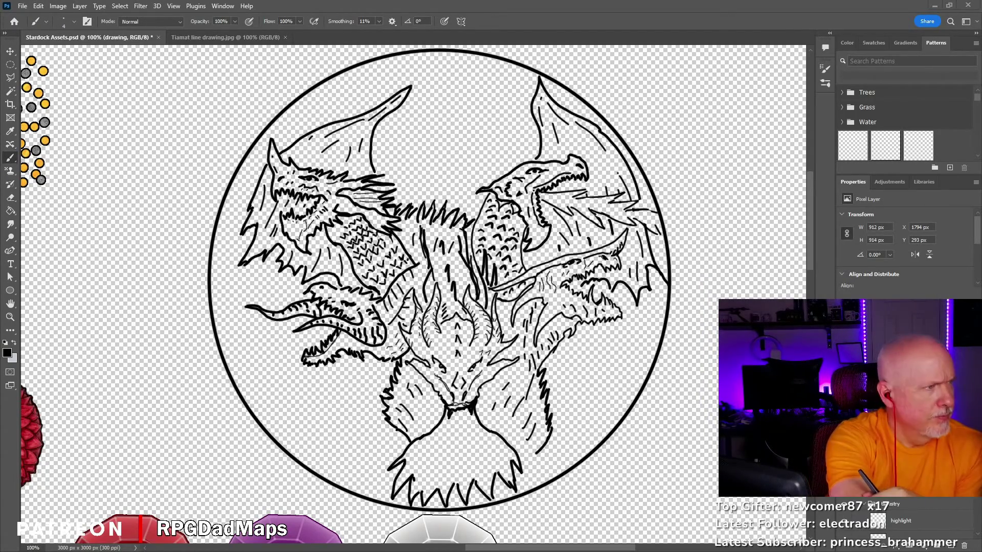
Undo the jagged breath below the central head, restore the reference image, and discard the first replacement edge stroke
key("ctrl+z")
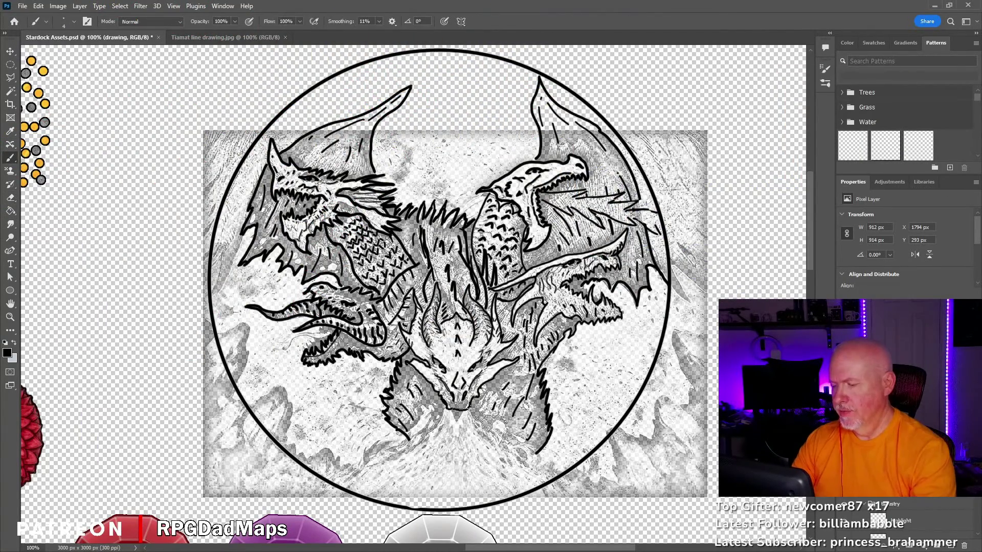
left_click_drag(451, 408, 368, 486)
key("ctrl+z")
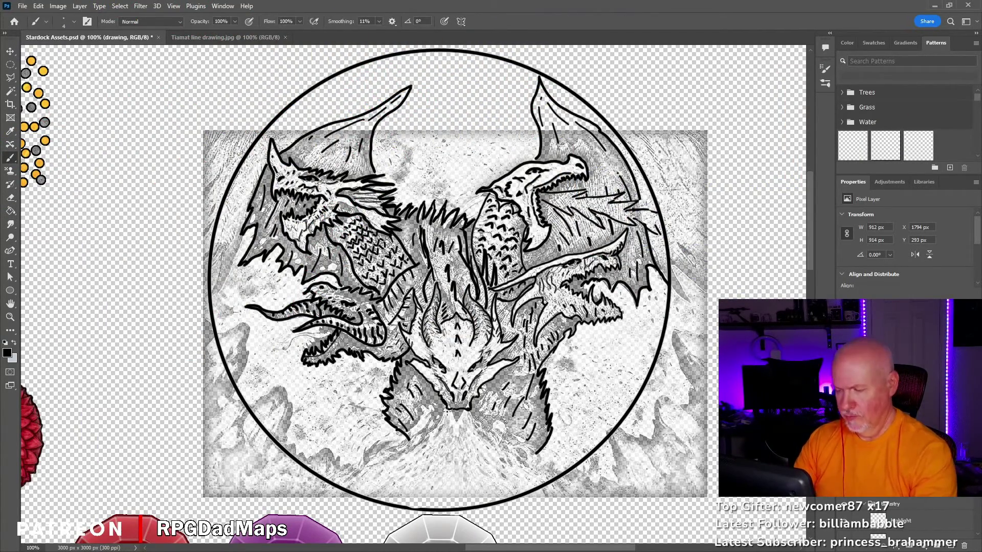
Try a wide breath cone from the central head's mouth to the circle's lower edge, with jagged strokes inside
left_click_drag(448, 409, 375, 496)
left_click_drag(469, 409, 532, 488)
mouse_move(449, 475)
left_mouse_down()
mouse_move(458, 431)
mouse_move(504, 486)
left_mouse_up()
mouse_move(437, 460)
left_mouse_down()
mouse_move(420, 494)
mouse_move(386, 501)
left_mouse_up()
left_click_drag(450, 484, 445, 506)
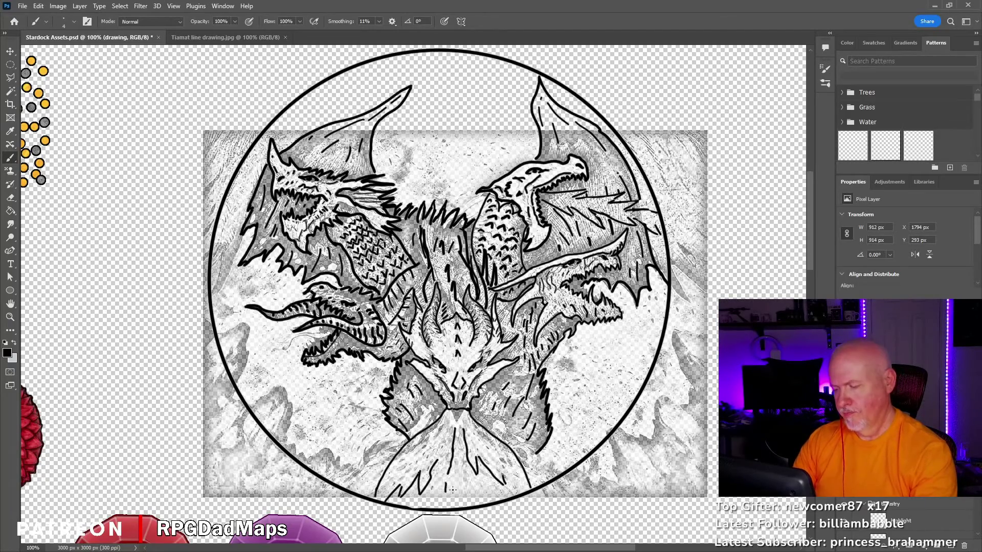
left_click_drag(463, 452, 460, 503)
mouse_move(478, 481)
left_mouse_down()
mouse_move(483, 499)
mouse_move(498, 501)
left_mouse_up()
left_click_drag(442, 446, 399, 482)
Undo the jagged strokes inside the wide breath cone below the central head
key("ctrl+z")
key("ctrl+z")
key("ctrl+z")
key("ctrl+z")
key("ctrl+z")
key("ctrl+z")
key("ctrl+z")
key("ctrl+z")
key("ctrl+z")
key("ctrl+z")
key("ctrl+z")
key("ctrl+z")
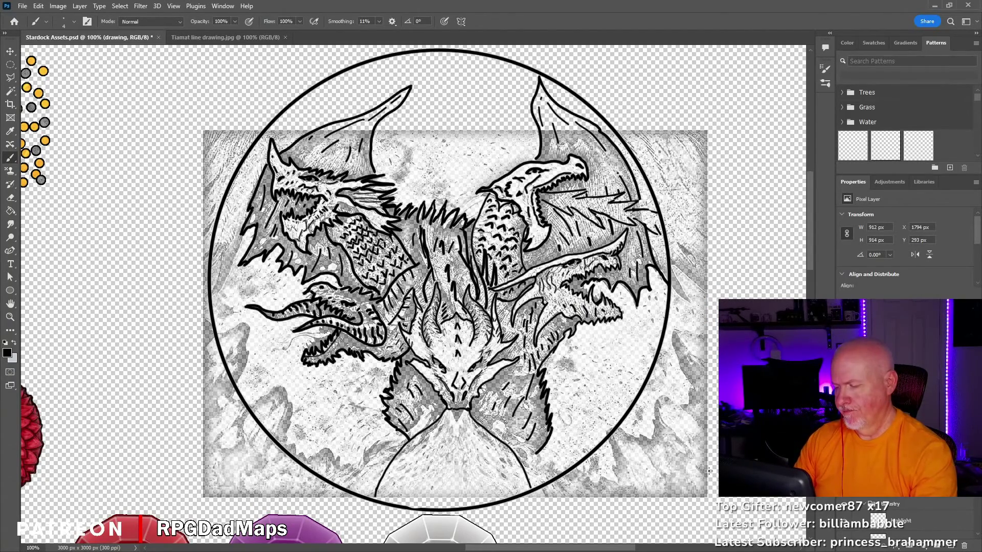
Draw a narrower breath cone with wavy flame strokes below the central head and hide the reference image
mouse_move(450, 409)
left_mouse_down()
mouse_move(392, 496)
mouse_move(519, 493)
left_mouse_up()
mouse_move(424, 463)
left_mouse_down()
mouse_move(391, 498)
mouse_move(424, 507)
left_mouse_up()
left_click_drag(449, 466, 435, 507)
left_click_drag(478, 445, 475, 499)
mouse_move(452, 503)
left_mouse_down()
mouse_move(445, 444)
mouse_move(449, 491)
left_mouse_up()
key("ctrl+z")
key("ctrl+z")
key("ctrl+z")
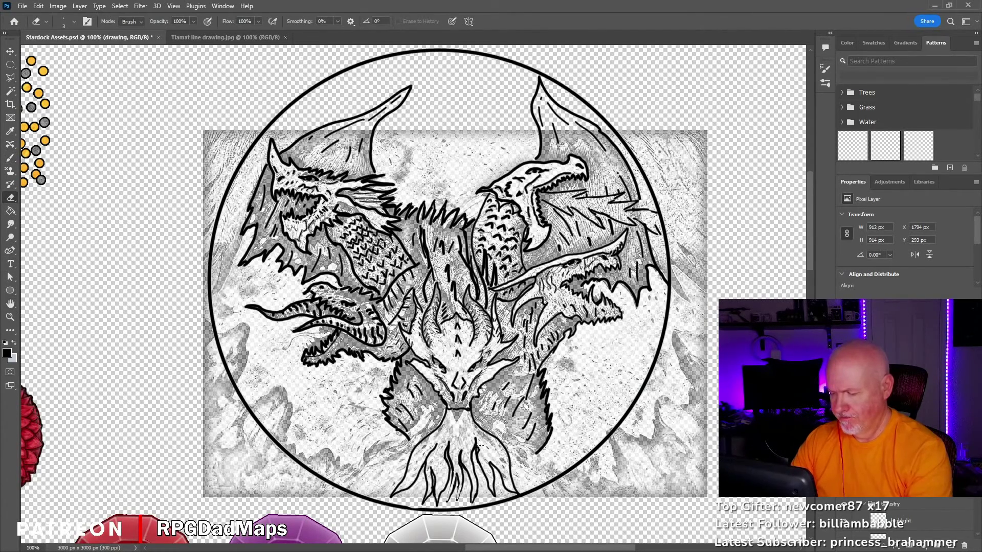
left_click_drag(438, 457, 453, 506)
key("e")
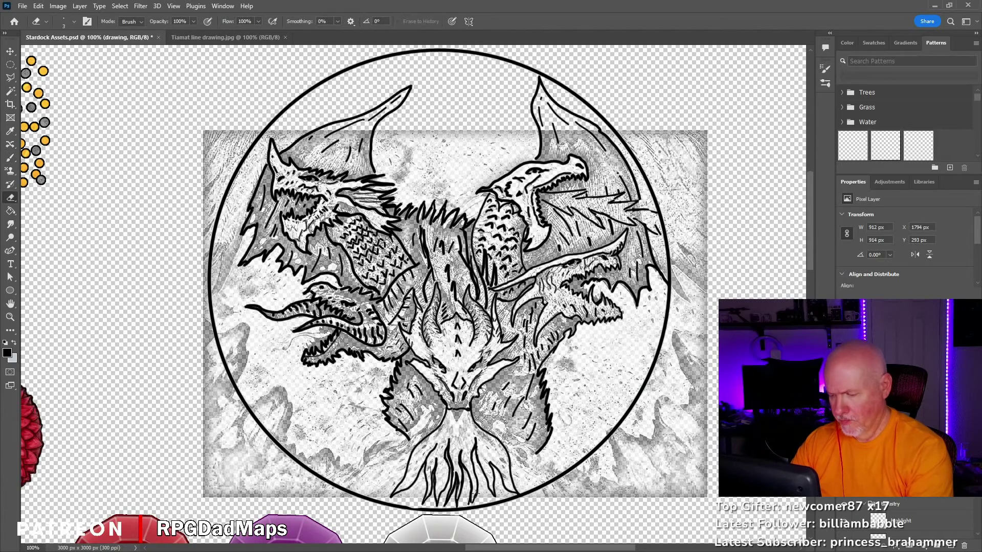
key("b")
key("ctrl+comma")
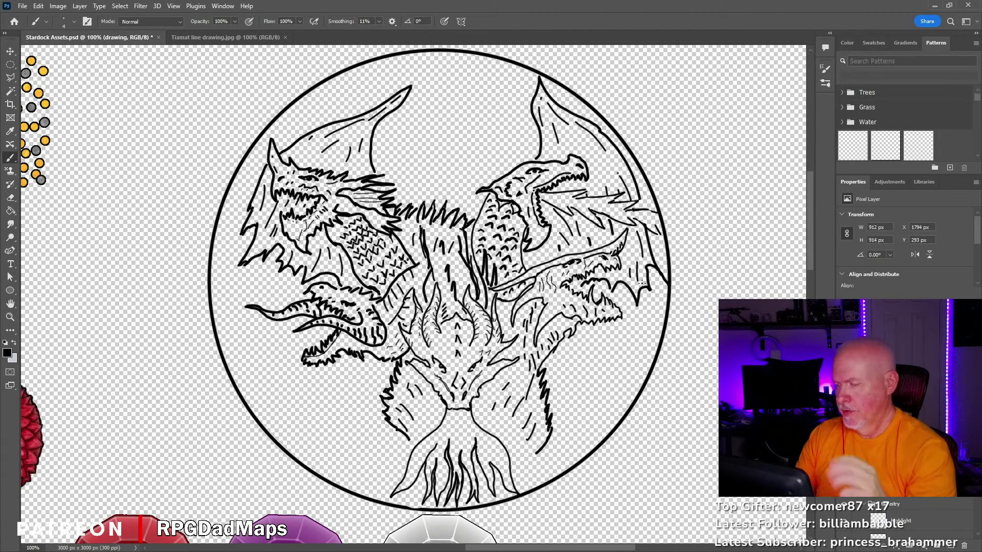
Draw a branching breath blast with a larger brush from the lower-right head's mouth to the circle's right edge
key("bracketright")
key("bracketright")
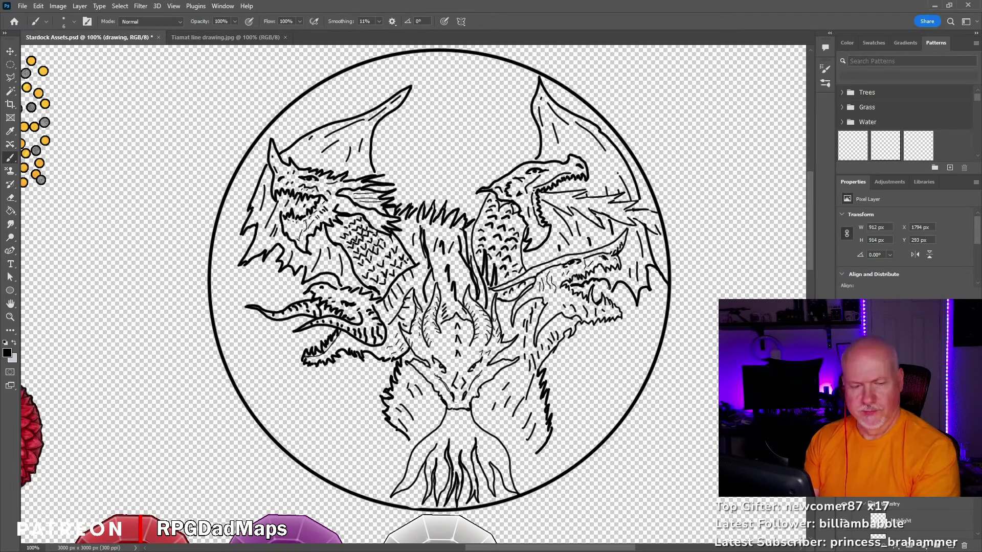
left_click_drag(569, 286, 667, 269)
mouse_move(601, 286)
left_mouse_down()
mouse_move(661, 309)
mouse_move(634, 276)
left_mouse_up()
left_click_drag(609, 286, 668, 266)
left_click_drag(594, 282, 649, 278)
mouse_move(609, 288)
left_mouse_down()
mouse_move(654, 319)
mouse_move(664, 274)
left_mouse_up()
left_click_drag(638, 304, 648, 321)
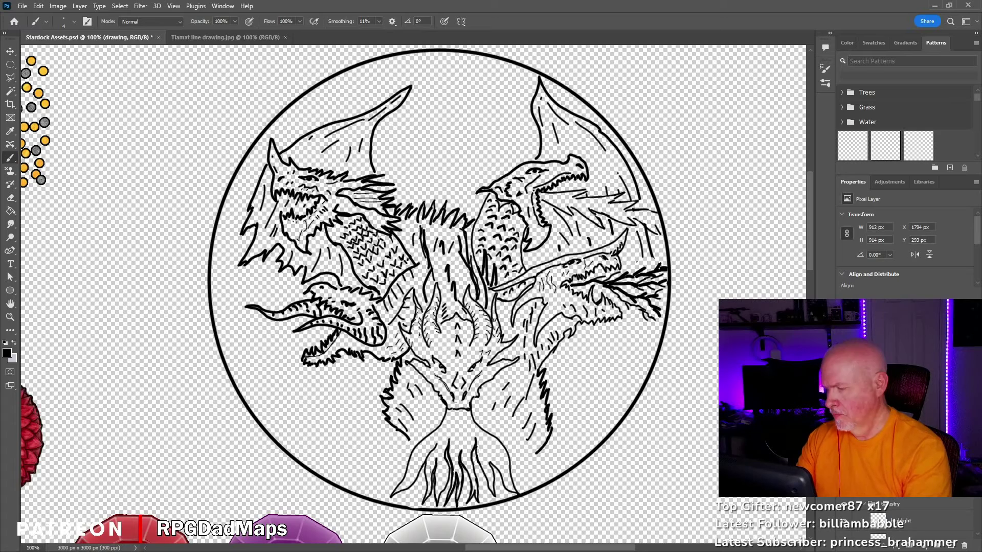
Draw a widening breath stream with small inner marks from the lower-left head's mouth to the circle's left edge
key("bracketright")
key("bracketright")
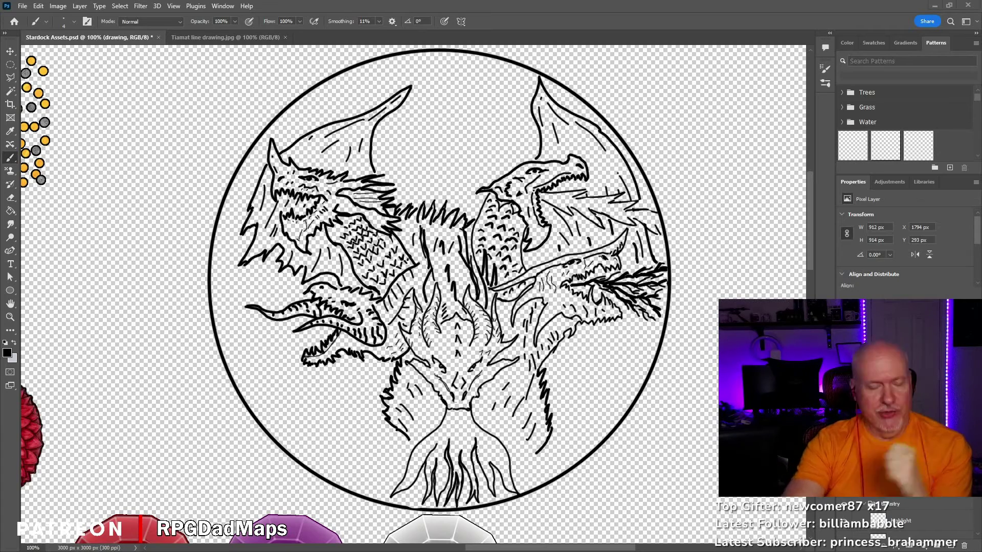
left_click_drag(305, 323, 217, 336)
left_click_drag(317, 338, 228, 368)
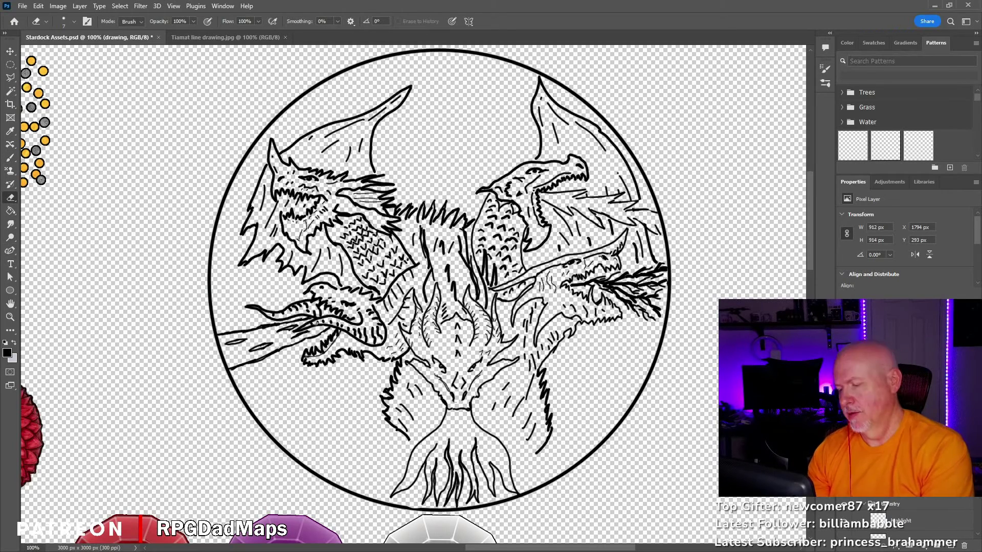
key("e")
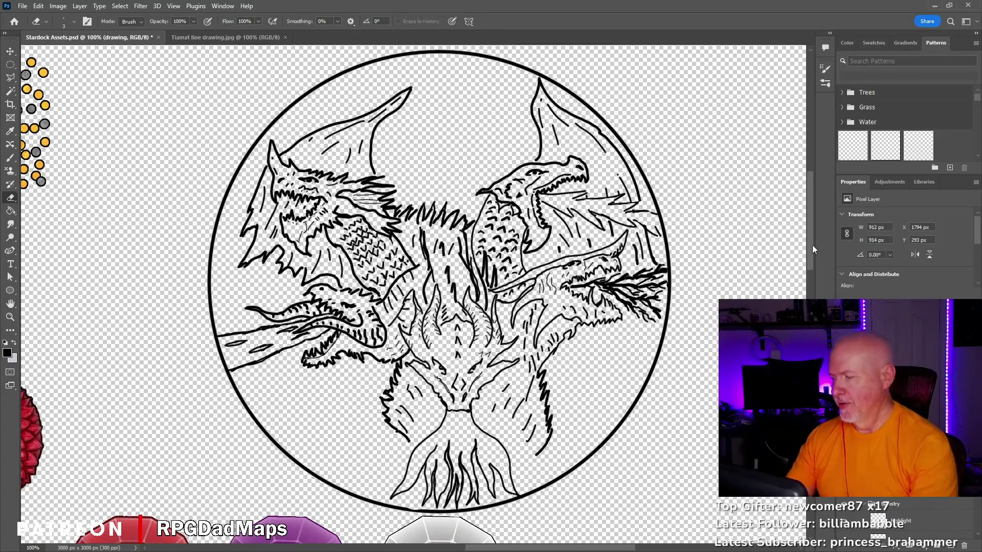
Look over the vase, gem, curtain and coin pile assets in Stardock Assets.psd
scroll(812, 245, "down", 10)
scroll(817, 247, "left", 10)
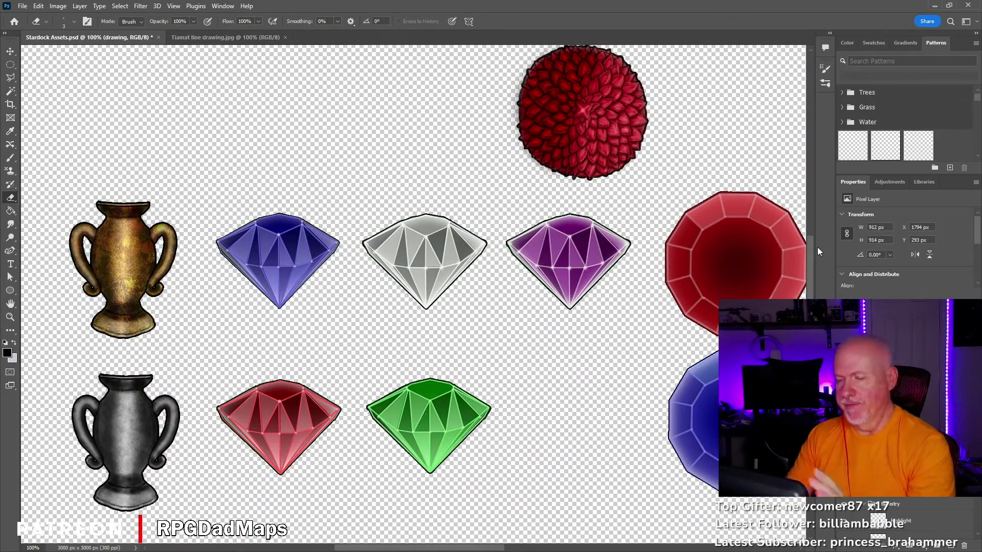
scroll(653, 403, "up", 5)
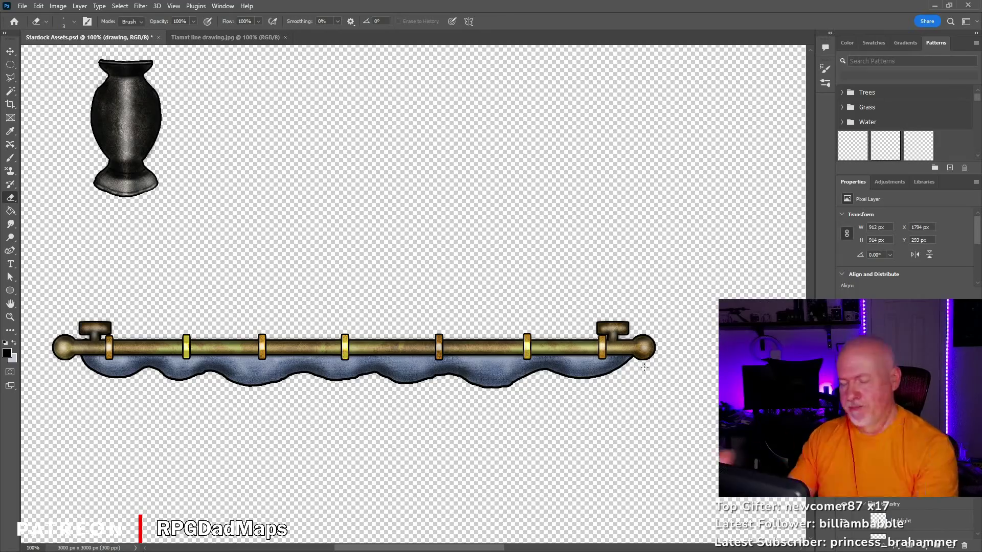
scroll(645, 367, "down", 12)
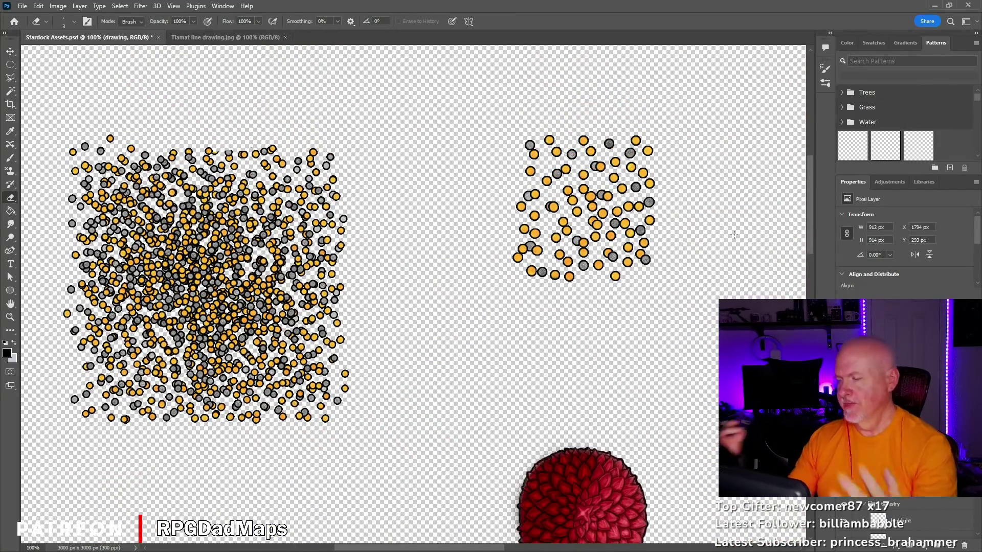
Close Tiamat line drawing.jpg and examine the treasure pile, lava curtain and red rug areas of Spacedock.psd
left_click(285, 38)
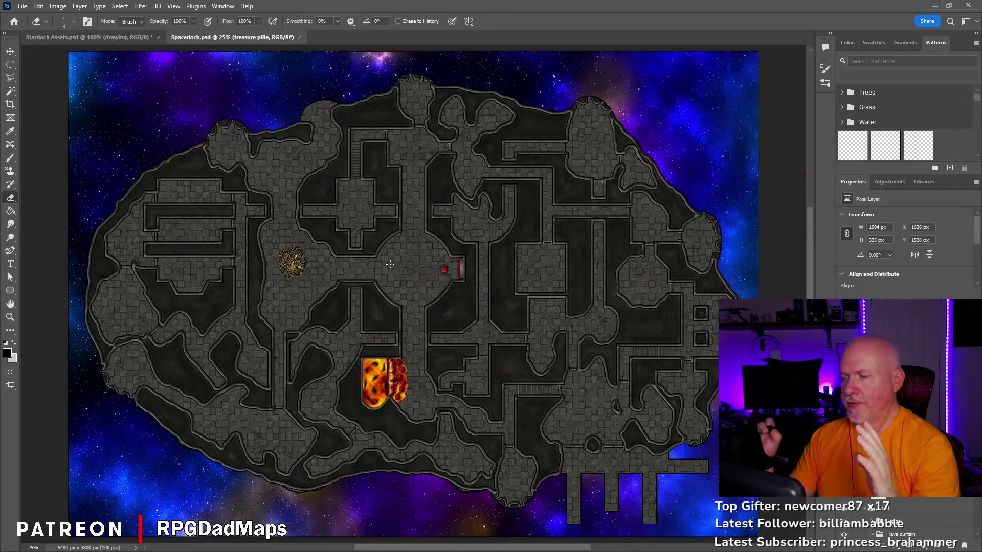
scroll(389, 263, "up", 2)
scroll(389, 264, "down", 5)
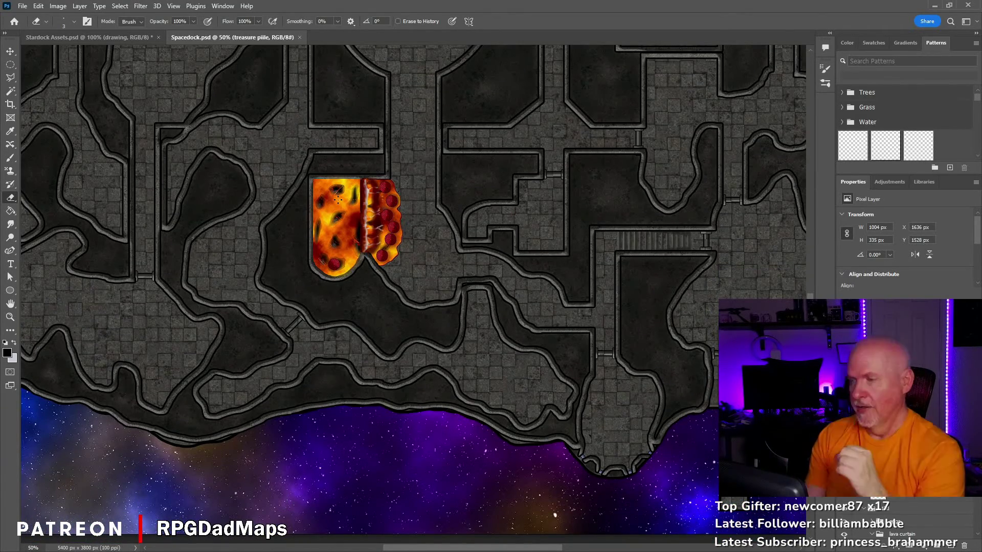
scroll(183, 253, "up", 5)
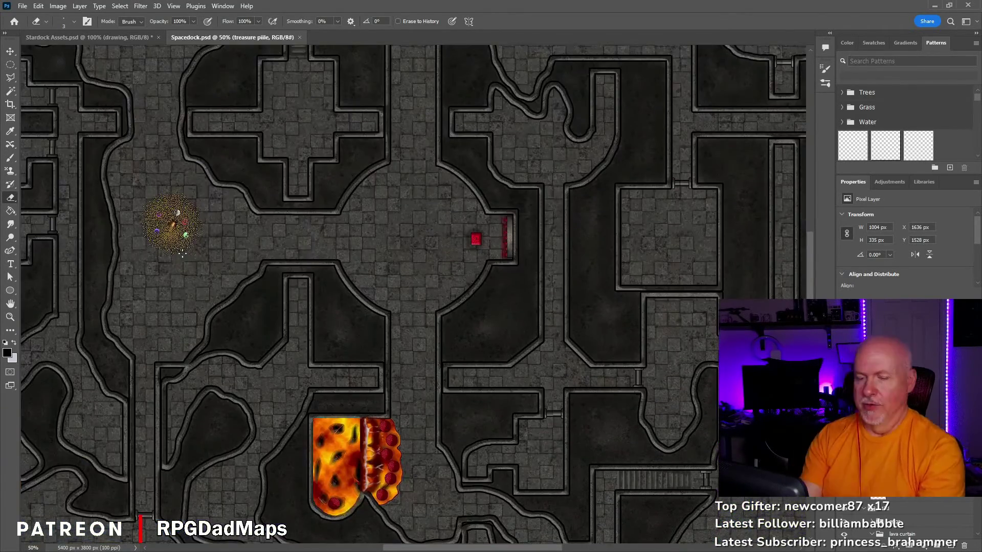
scroll(584, 325, "up", 2)
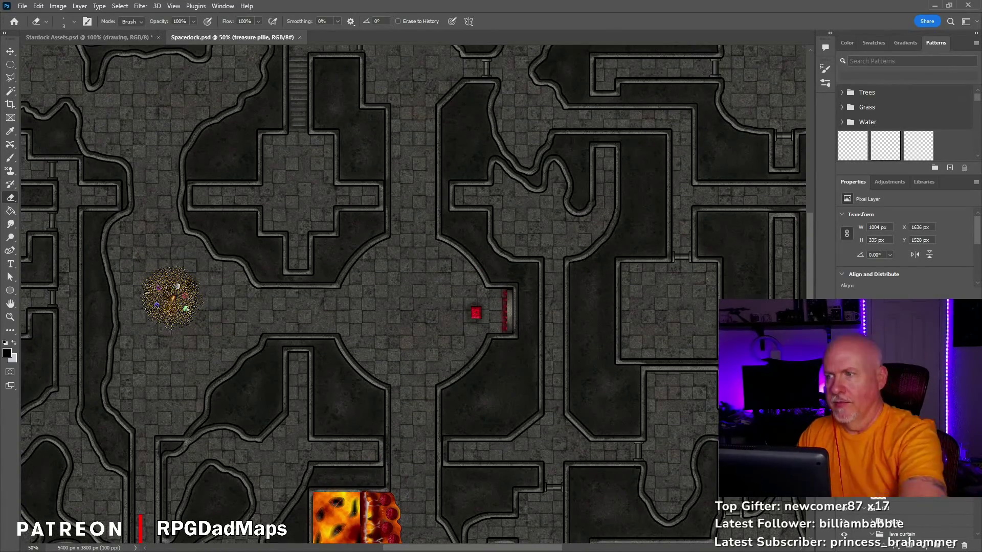
Save Stardock Assets.psd and return to a closer view of the Spacedock.psd map
key("ctrl+Tab")
key("ctrl+s")
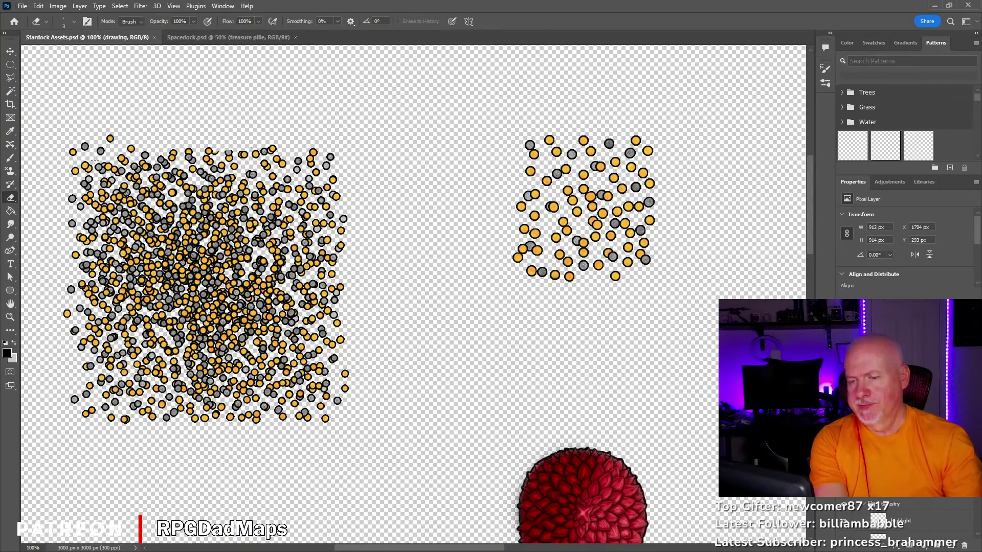
key("ctrl+Tab")
scroll(321, 275, "up", 1)
scroll(193, 272, "up", 1)
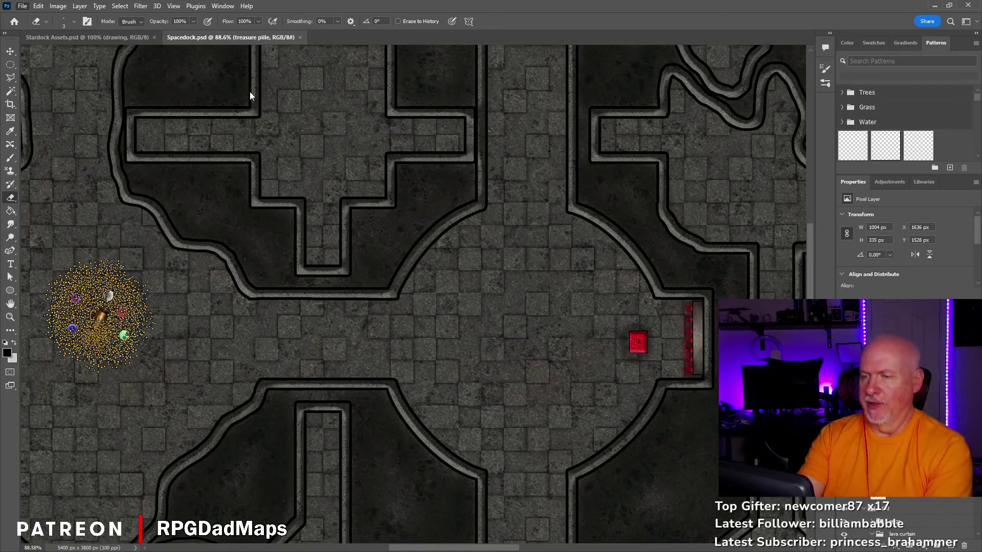
Open Crystal Labyrinth top.psd and examine its crystal caverns and misty chasms
scroll(389, 215, "up", 3)
scroll(557, 289, "down", 3)
scroll(557, 290, "left", 3)
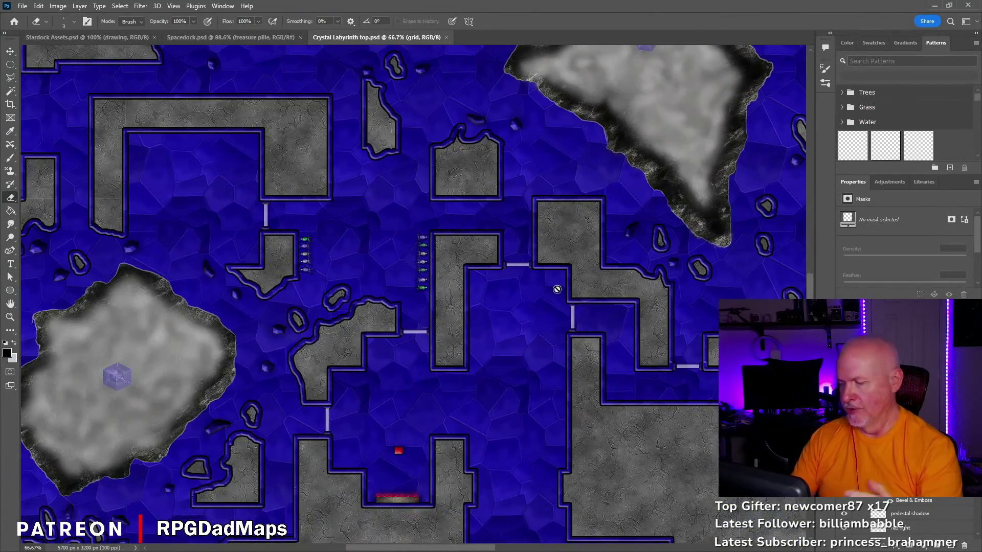
scroll(557, 289, "up", 2)
scroll(438, 359, "down", 2)
scroll(438, 359, "left", 2)
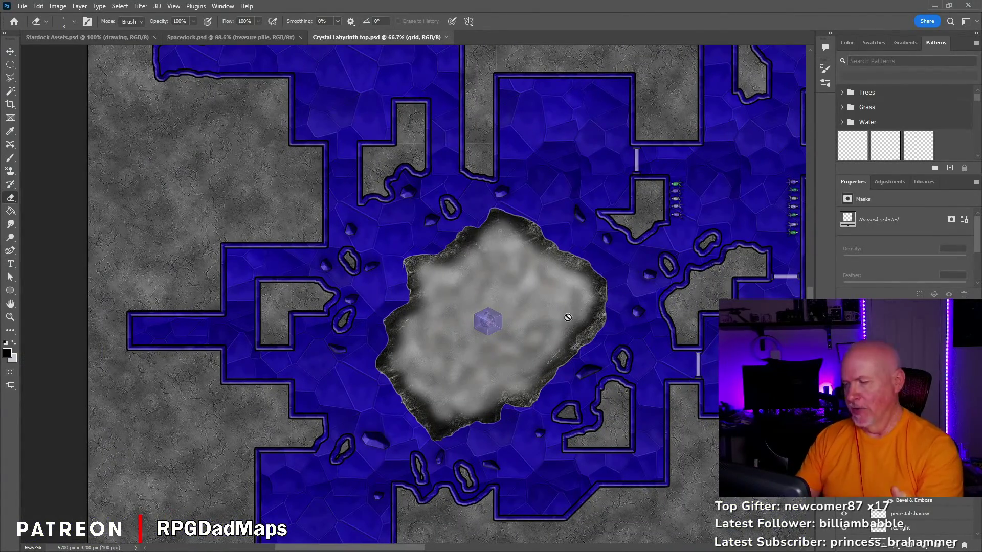
scroll(568, 318, "up", 2)
scroll(527, 235, "down", 2)
scroll(526, 235, "right", 3)
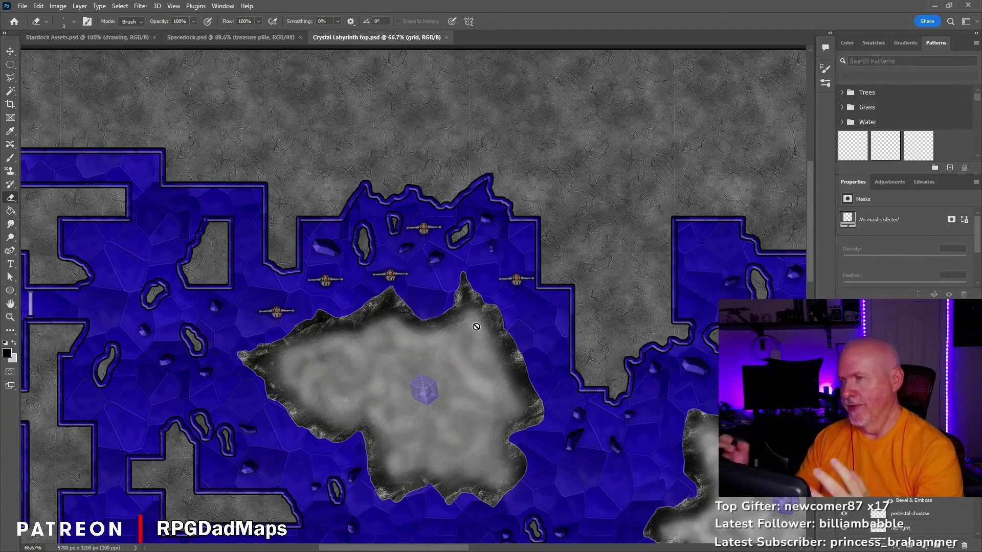
Examine the statue room and remaining passages of the Crystal Labyrinth map, and close that document
scroll(625, 290, "down", 5)
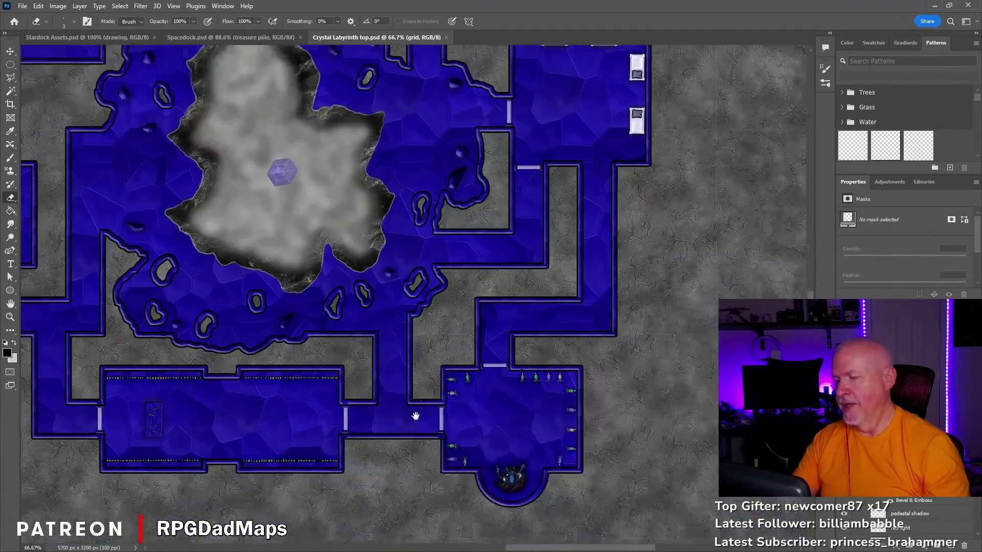
scroll(460, 377, "up", 2)
scroll(512, 367, "right", 5)
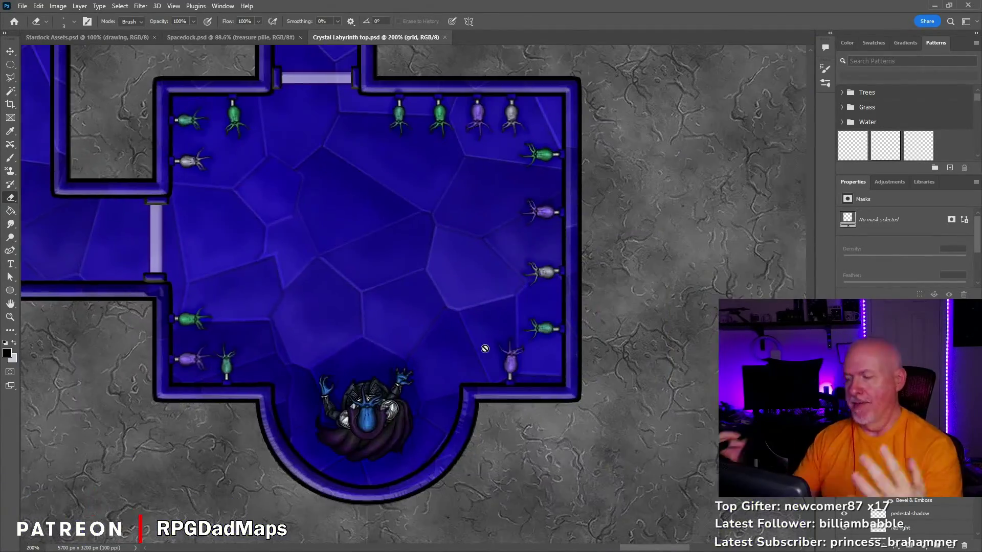
scroll(440, 355, "down", 5)
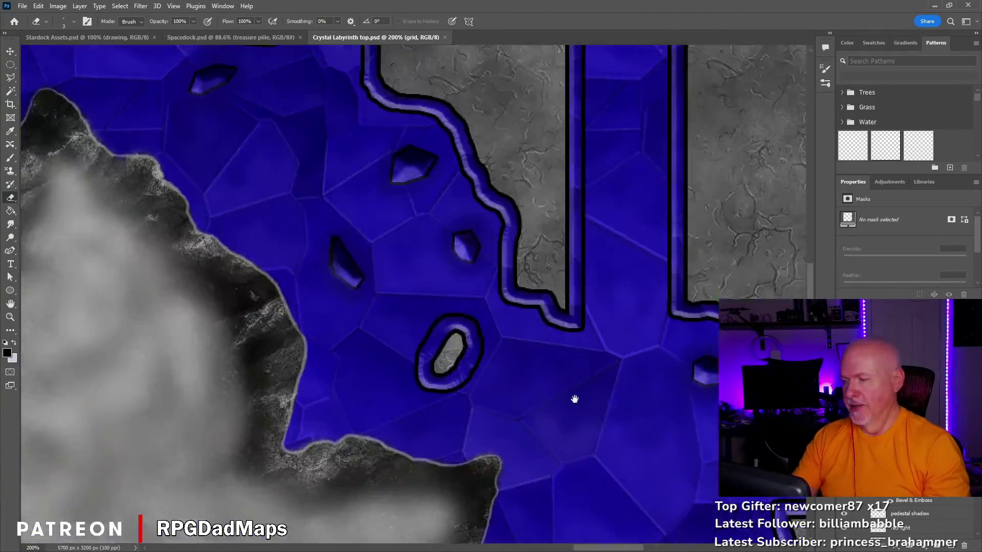
scroll(540, 327, "down", 5)
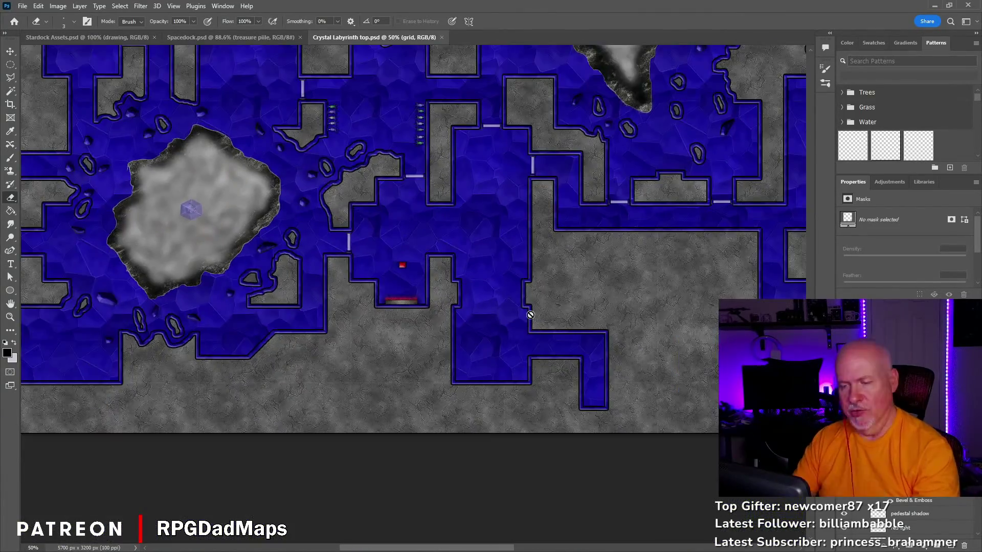
scroll(477, 302, "up", 5)
scroll(477, 302, "down", 5)
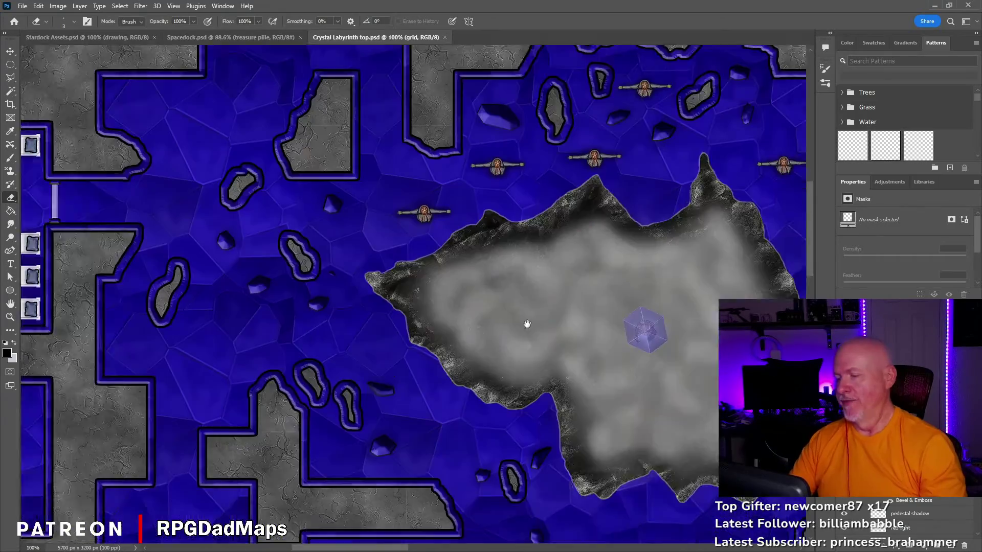
key("ctrl+w")
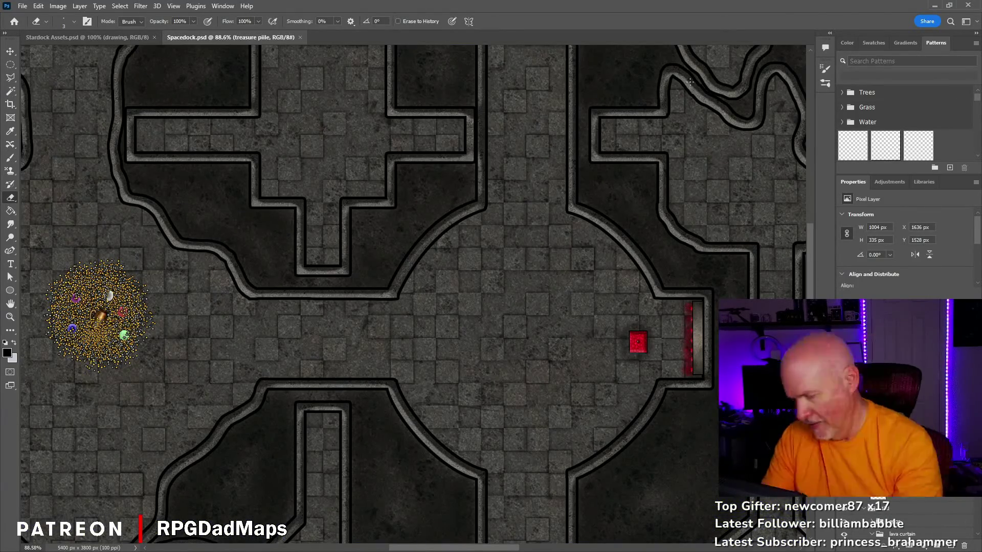
Return to Stardock Assets.psd, try a straight brush line above the dragon circle, and undo it
left_click_drag(689, 82, 325, 167)
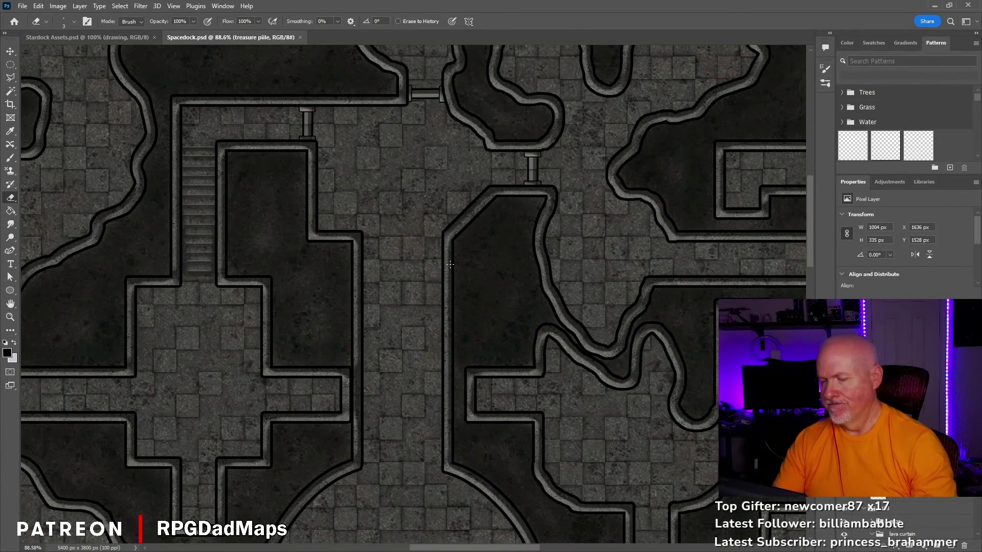
key("ctrl+1")
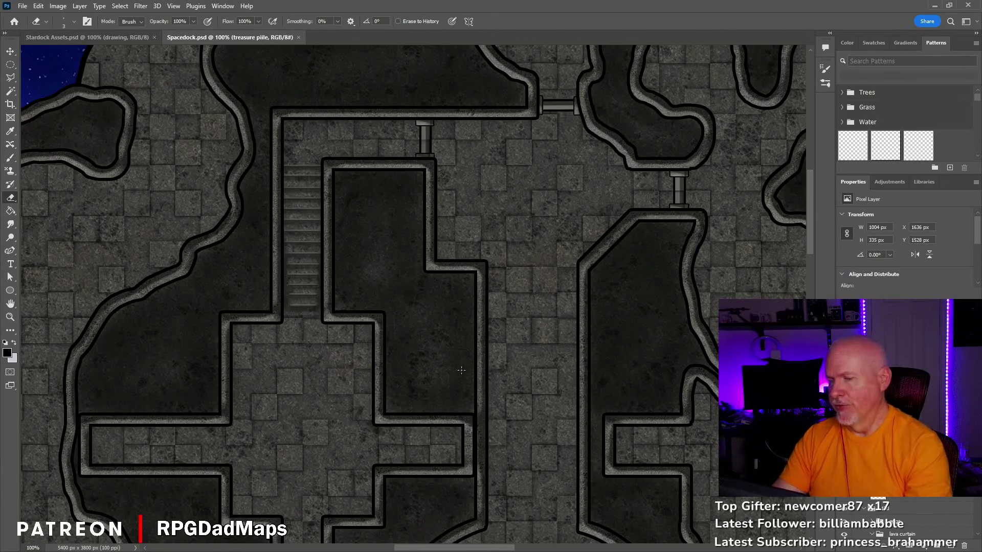
key("ctrl+Tab")
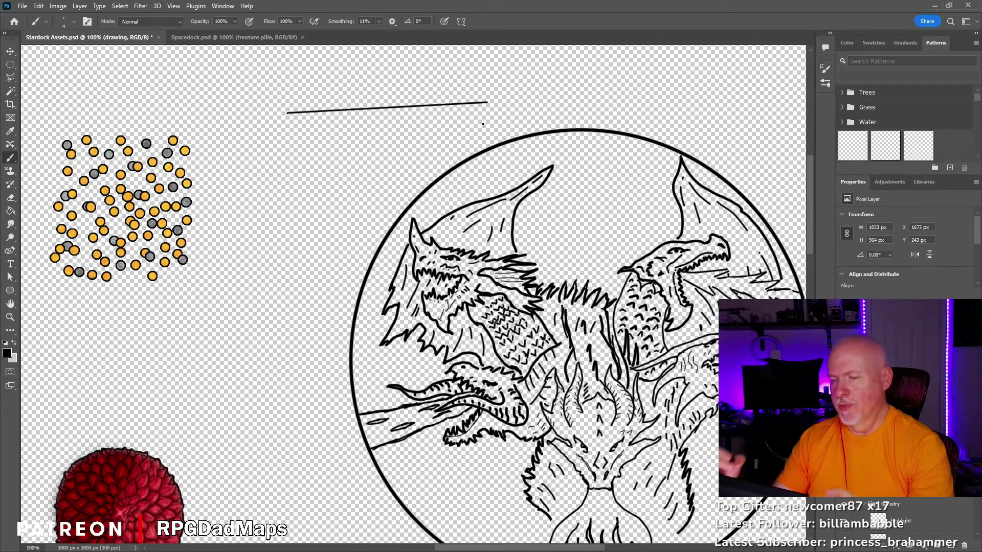
key("ctrl+z")
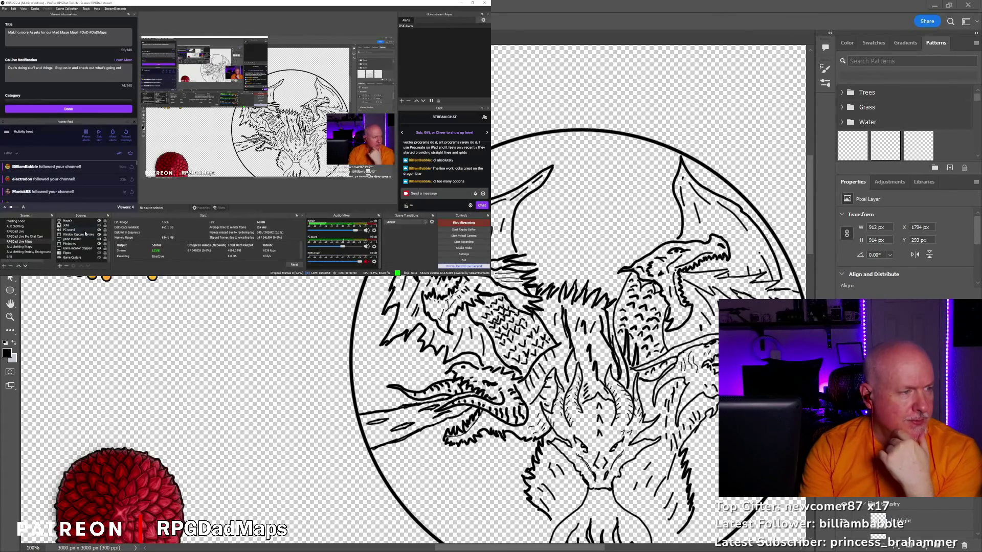
Switch to Clip Studio Paint EX
key("alt+Tab")
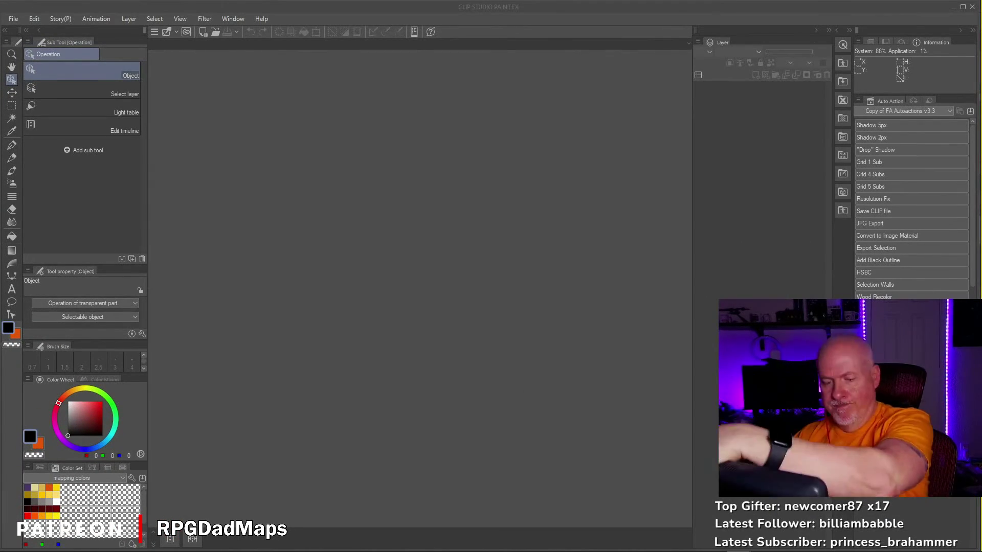
Open the Stonehill Inn map and examine its grass surroundings, fireplace, bedroom, stairs and timber-walled rooms
left_click(35, 19)
mouse_move(151, 359)
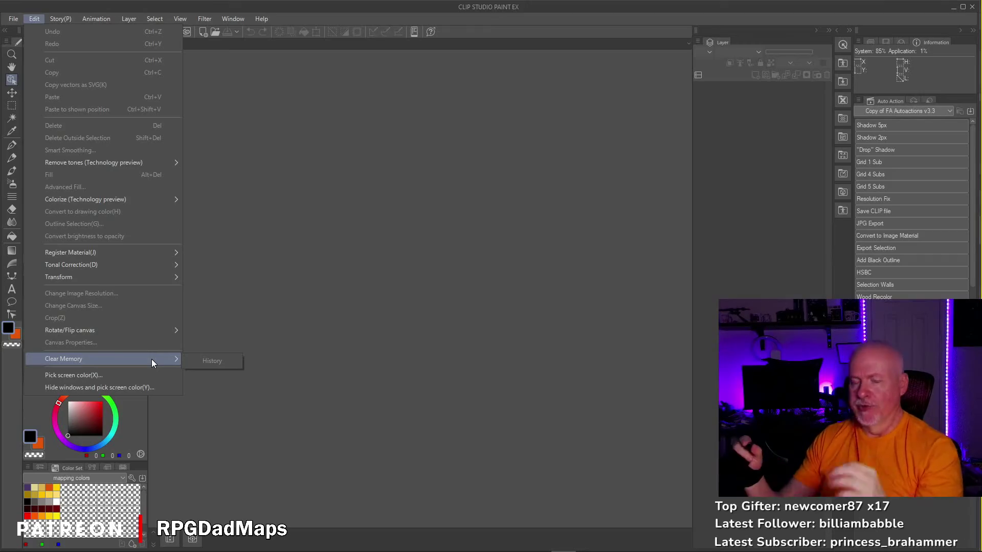
left_click(450, 82)
scroll(553, 306, "up", 5)
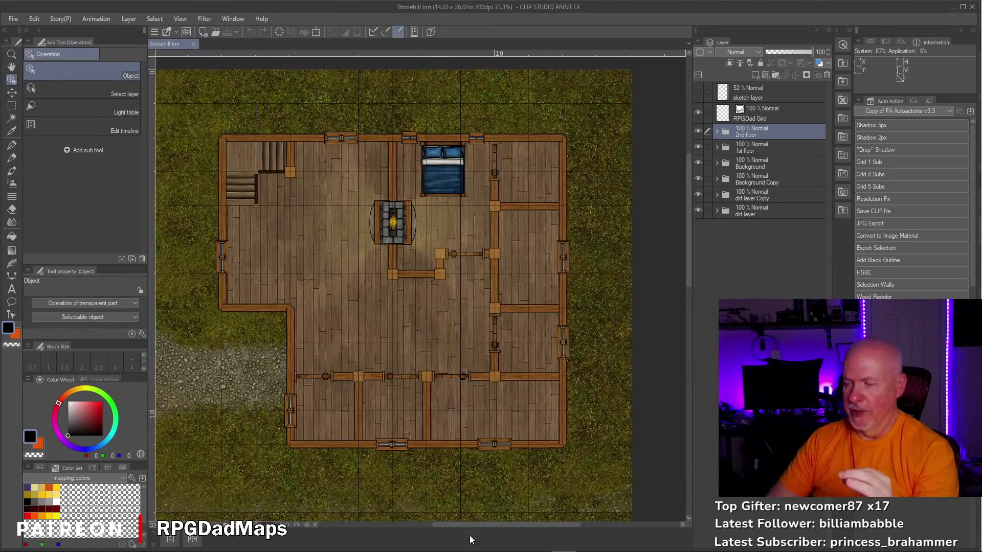
left_click_drag(689, 335, 688, 183)
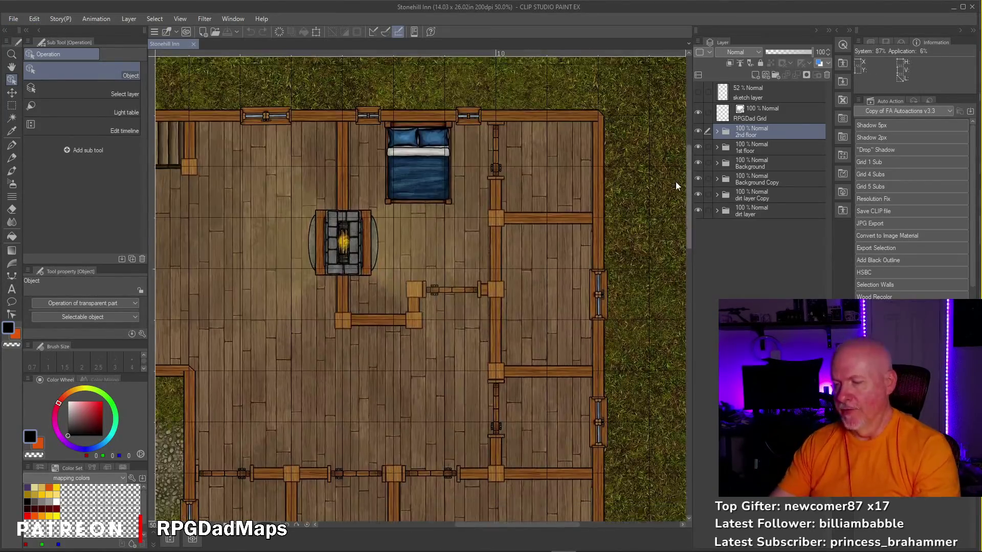
left_click_drag(486, 525, 447, 525)
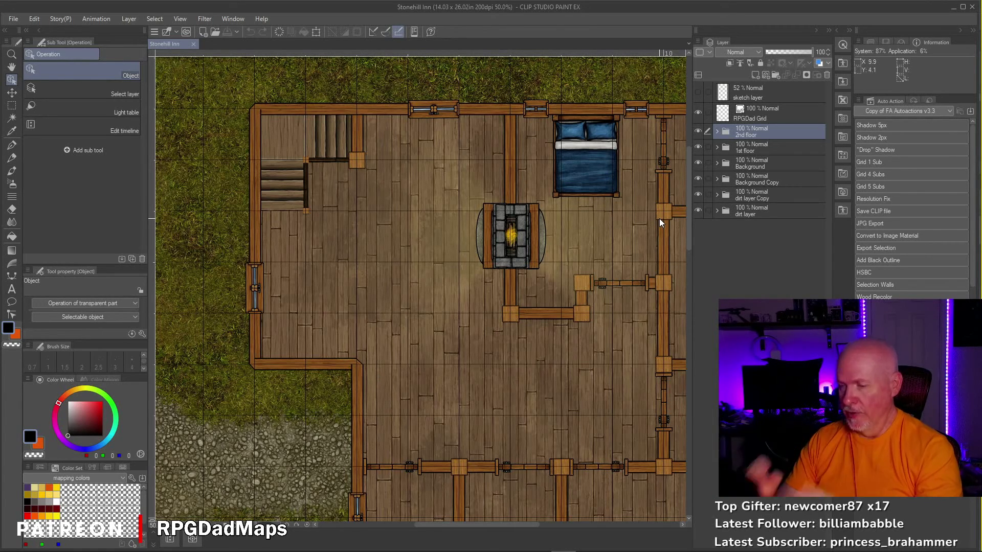
left_click_drag(688, 234, 708, 243)
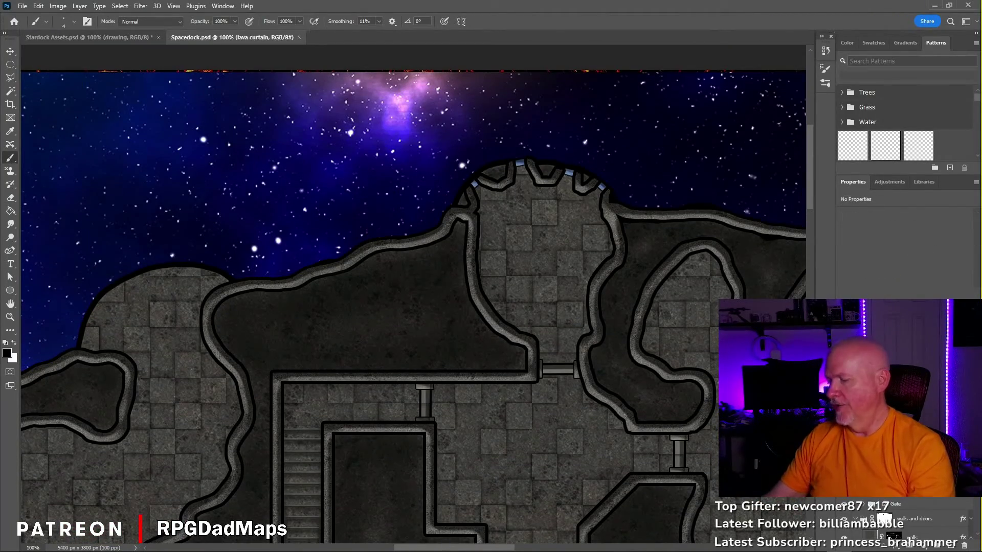
Switch to Spacedock.psd in Photoshop and erase the lava strip along the map's top edge on the Pattern Fill 5 layer mask
key("e")
scroll(409, 307, "up", 3)
scroll(215, 171, "left", 3)
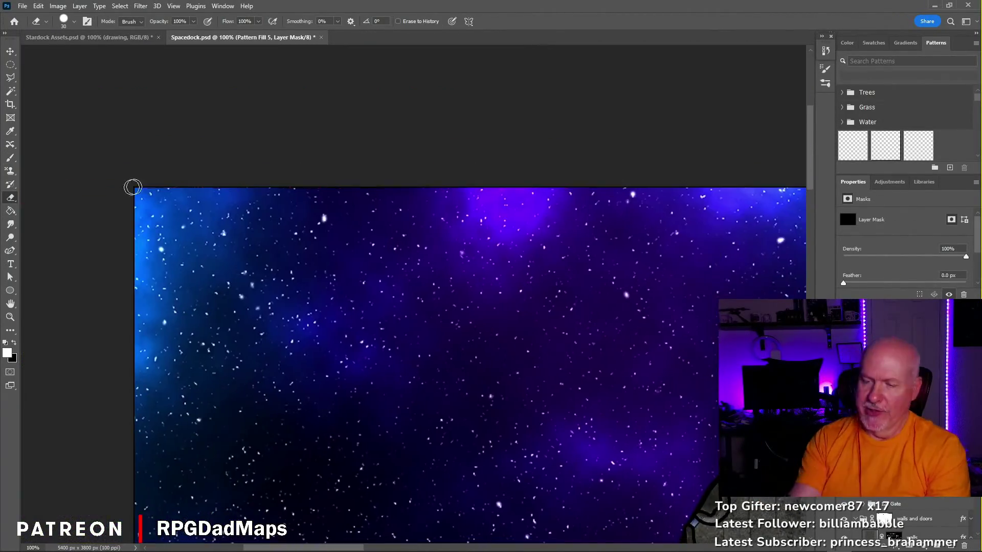
Examine the corridors, caves, lava area and starry space border of the Spacedock map
scroll(132, 187, "down", 10)
scroll(409, 256, "right", 6)
scroll(768, 181, "up", 8)
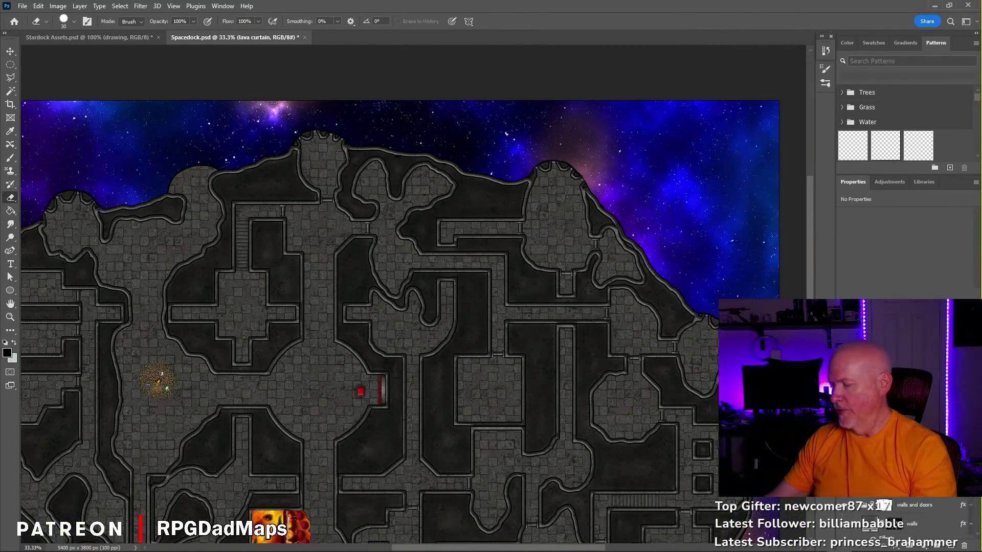
scroll(870, 516, "down", 5)
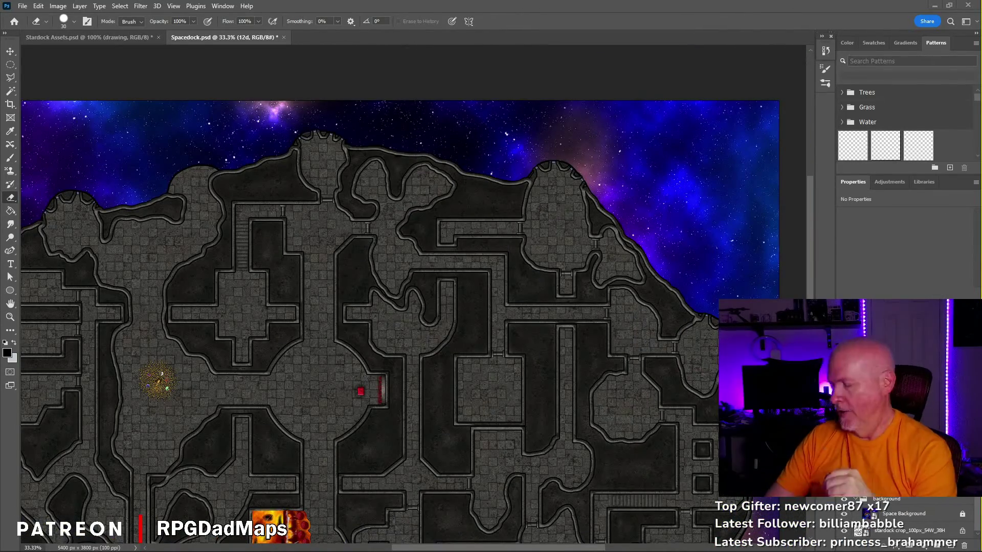
scroll(399, 296, "down", 3)
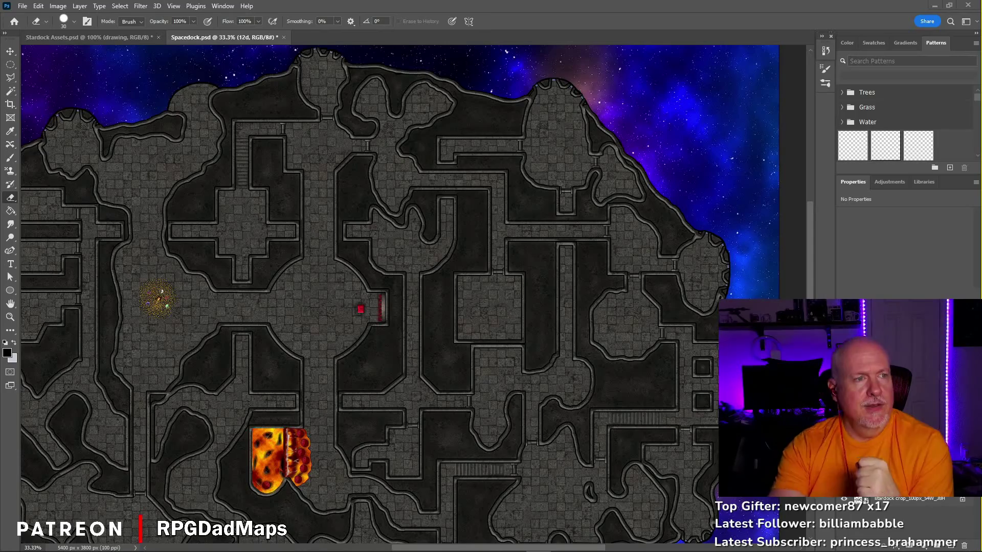
Join the Mad Mage Level 15 session in Foundry Virtual Tabletop to view its map, and return to Photoshop
key("alt+Tab")
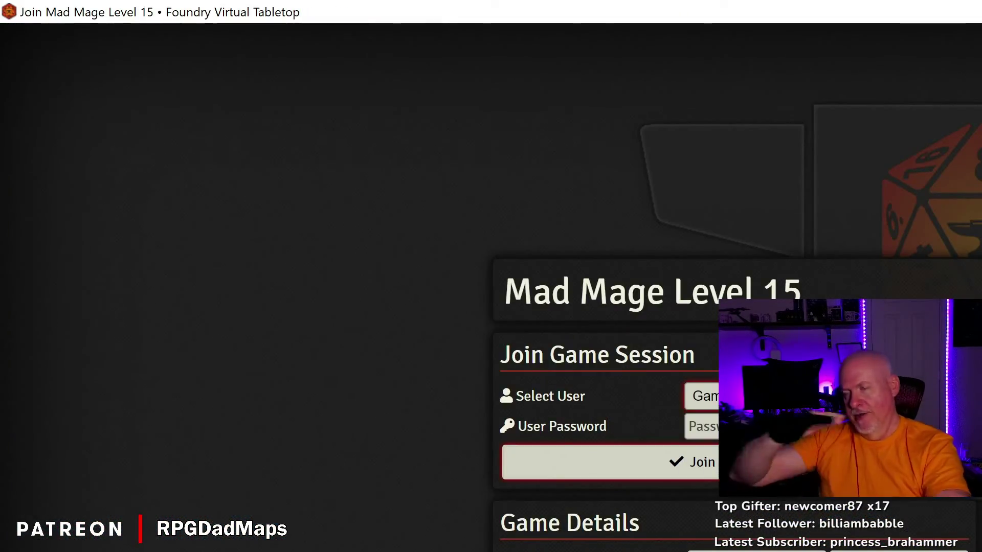
key("Return")
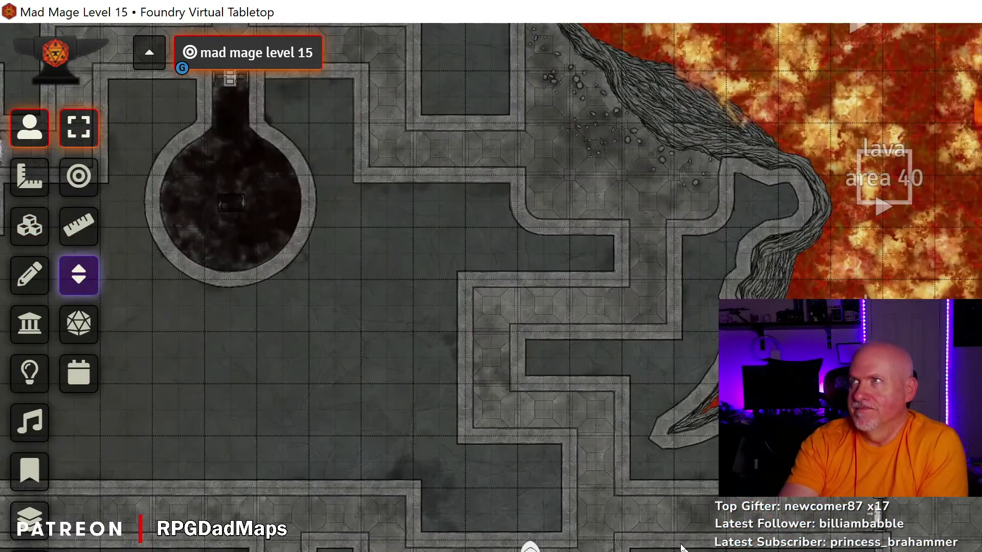
key("alt+Tab")
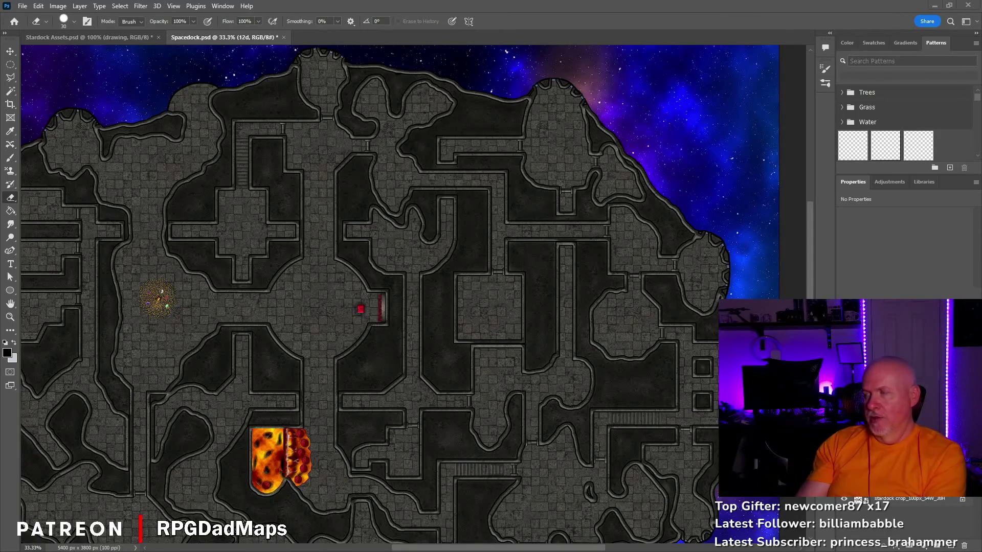
In Stardock Assets.psd, brush in a billowing breath plume from the upper-left dragon head to the circle's edge
scroll(409, 294, "up", 1)
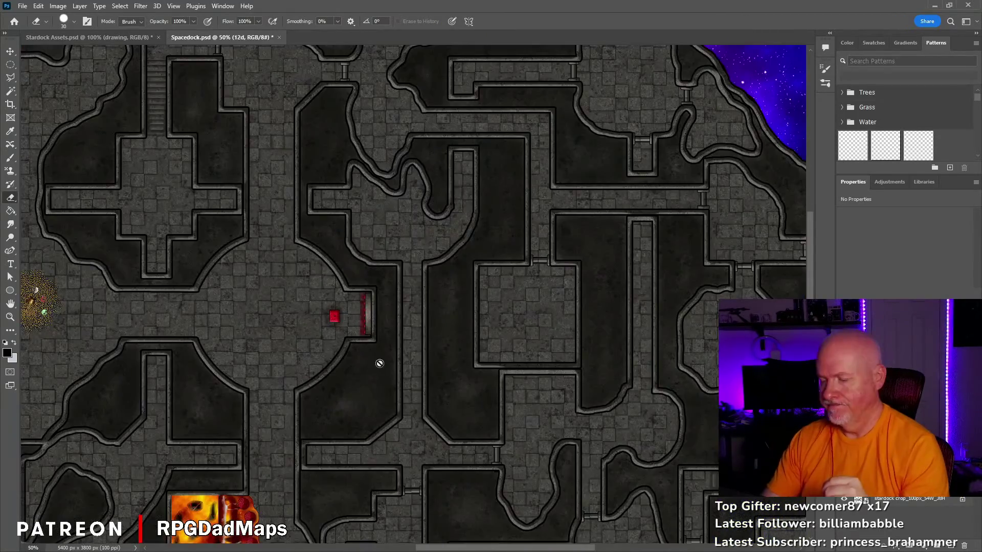
key("ctrl+Tab")
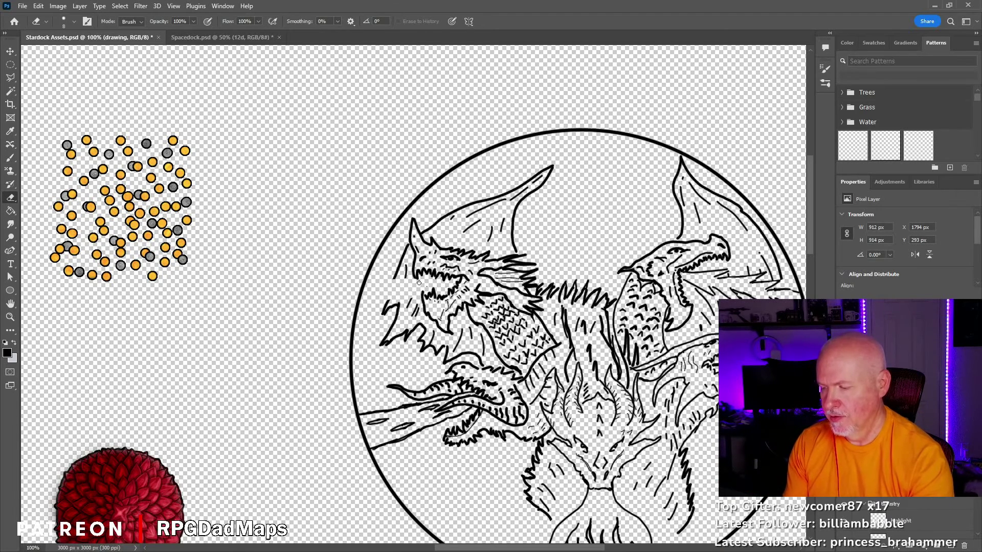
key("b")
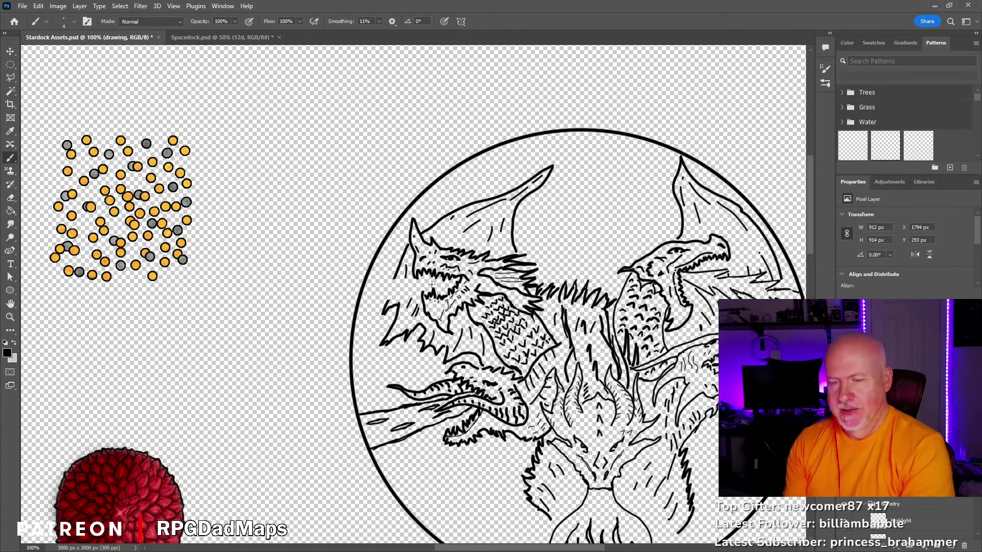
left_click_drag(415, 290, 358, 314)
left_click_drag(415, 291, 384, 310)
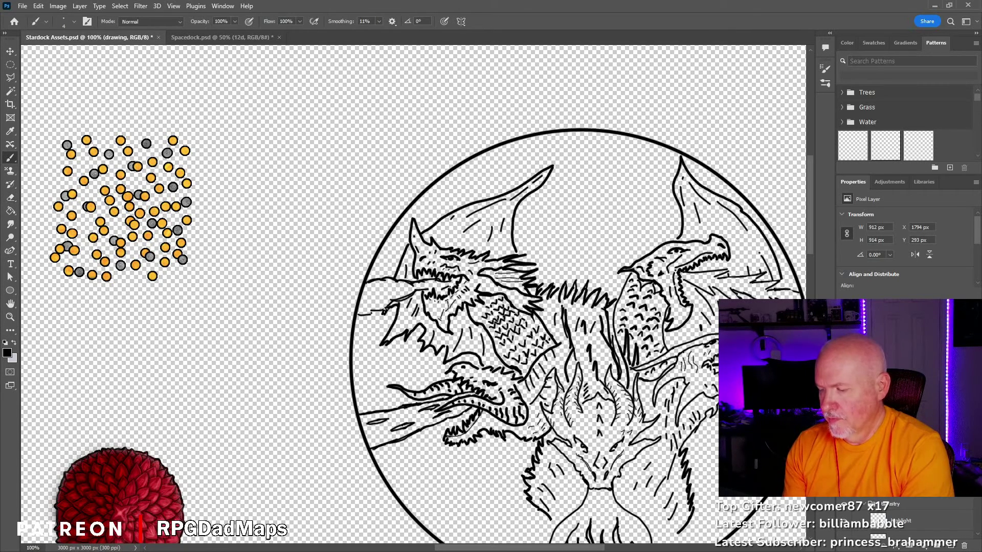
left_click_drag(435, 287, 330, 163)
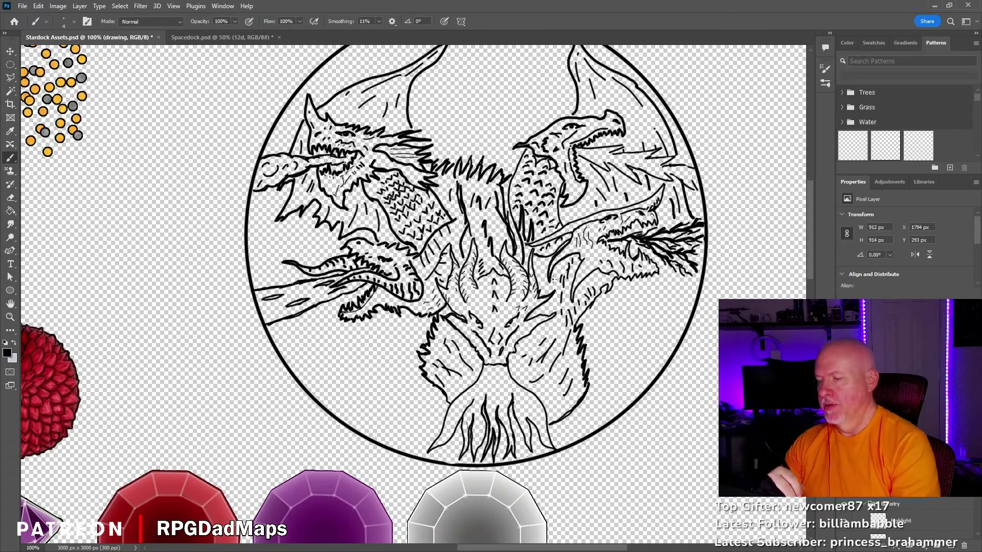
Try a textured bevel layer style on the tiamat group's line art and reselect the drawing layer
key("h")
scroll(476, 276, "up", 1)
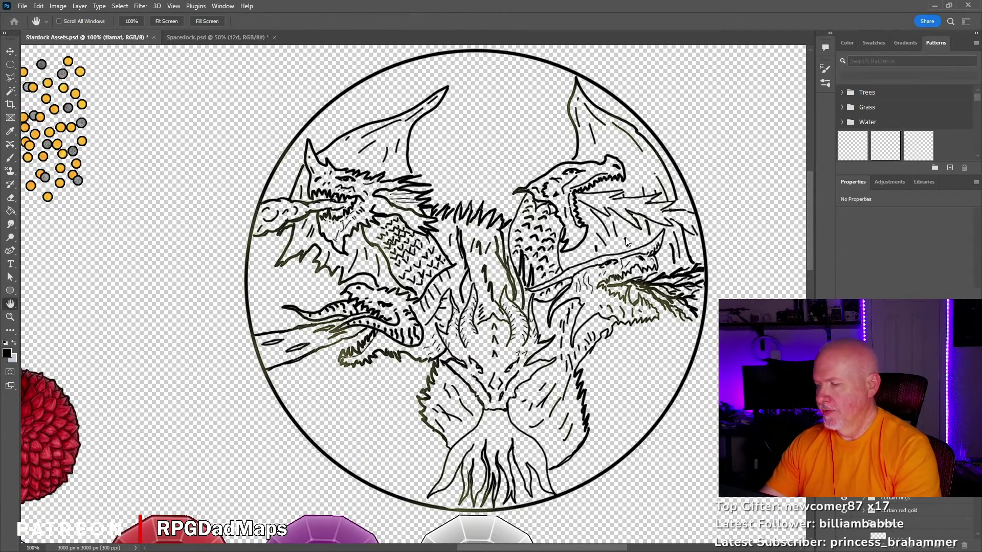
key("v")
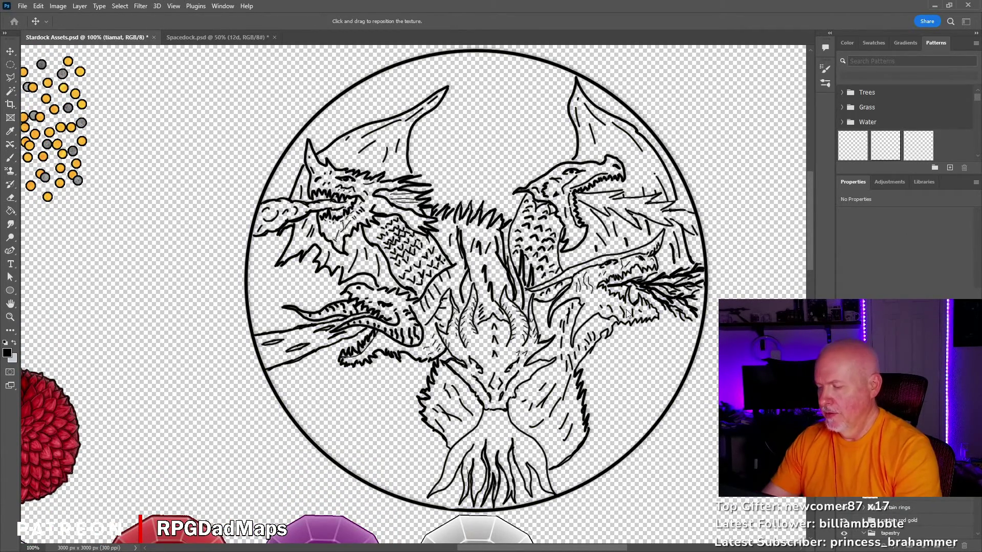
key("b")
key("alt+[")
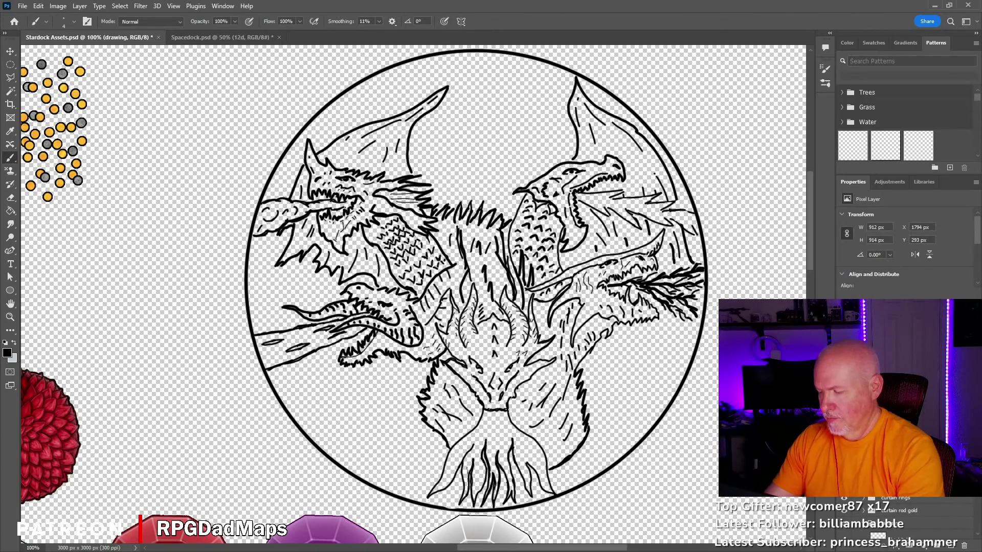
key("ctrl+minus")
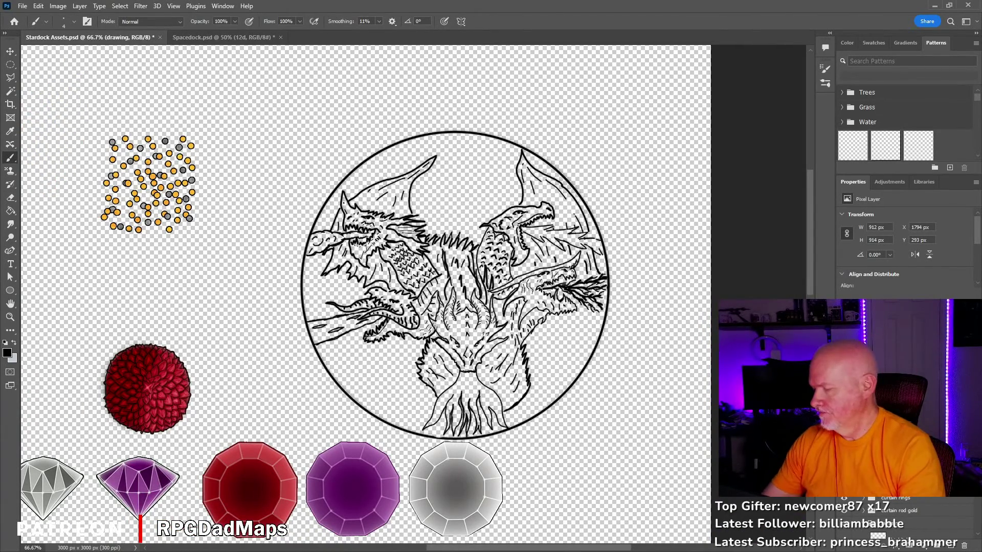
Go to Spacedock.psd and add a new layer for the dragon emblem in the room beside the stairs
key("m")
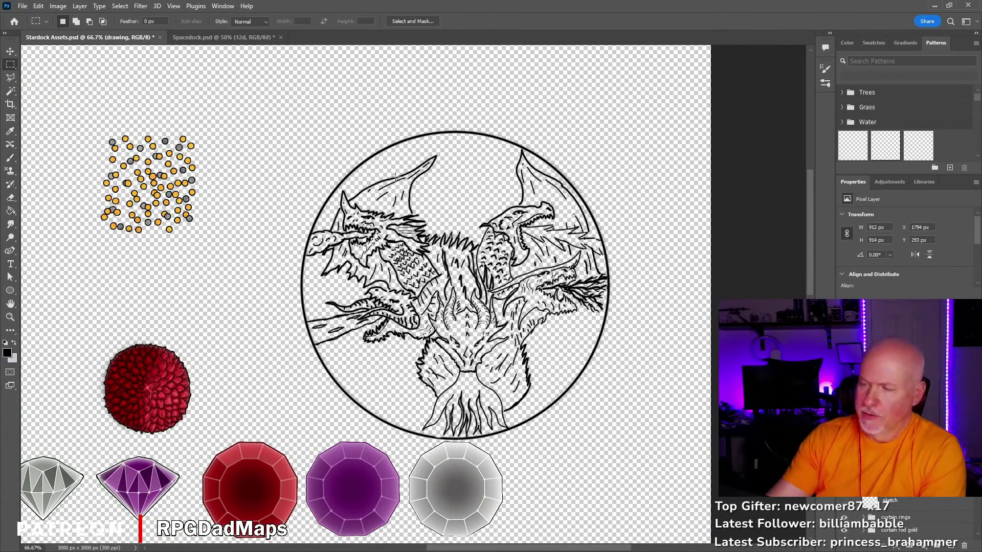
key("ctrl+Tab")
key("ctrl+plus")
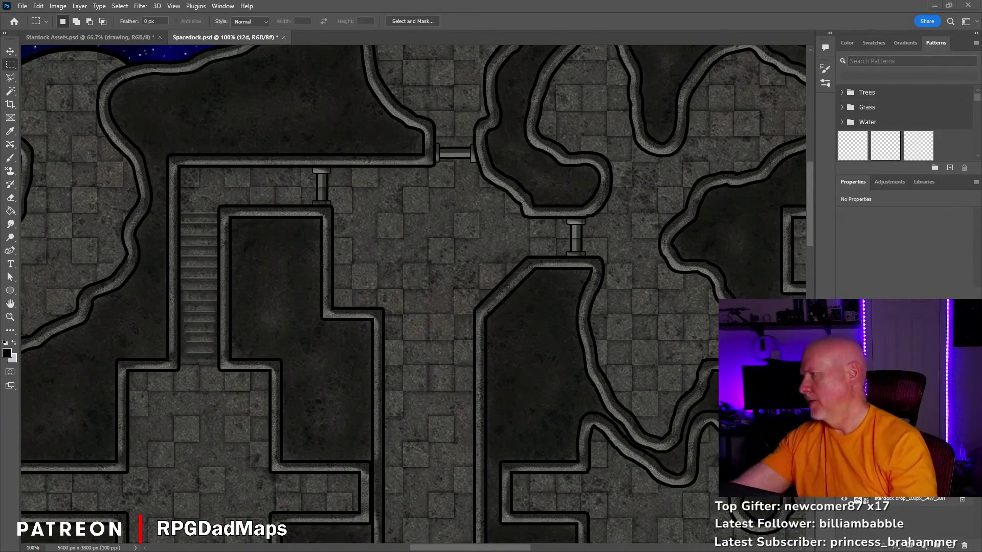
left_click(496, 298, "ctrl")
key("ctrl+v")
key("ctrl+z")
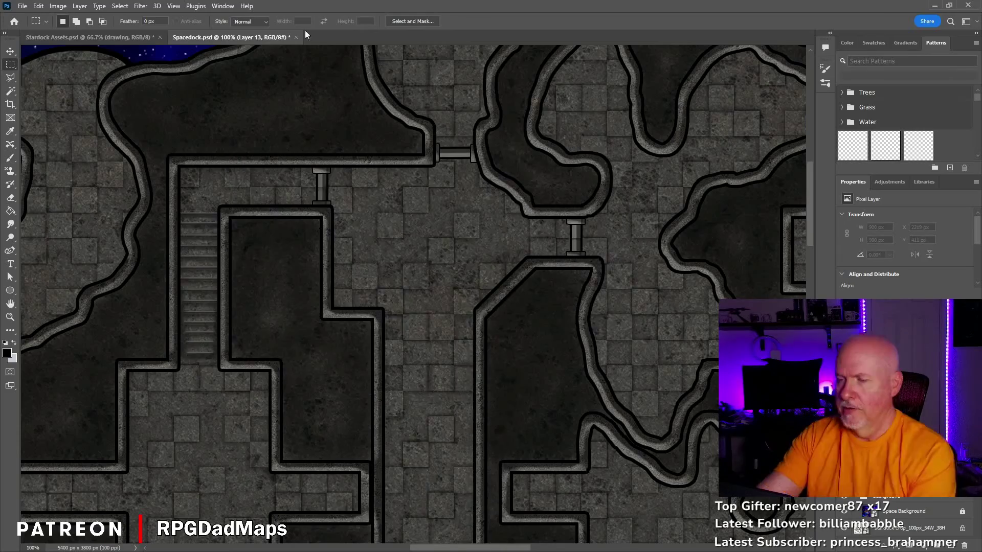
In Stardock Assets.psd, scale the dragon circle drawing about its centre to 888 by 890 px
key("ctrl+Tab")
key("ctrl+t")
key("Return")
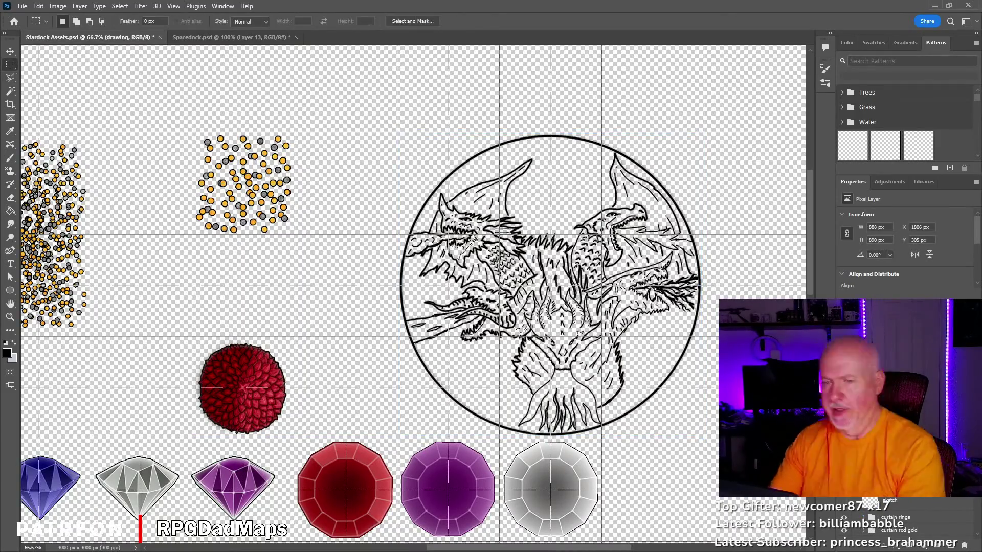
Paste the dragon emblem into Spacedock.psd and scale it to 140 by 141 px on the floor east of the stairs
key("ctrl+Tab")
key("ctrl+v")
key("ctrl+t")
left_click_drag(504, 175, 454, 212)
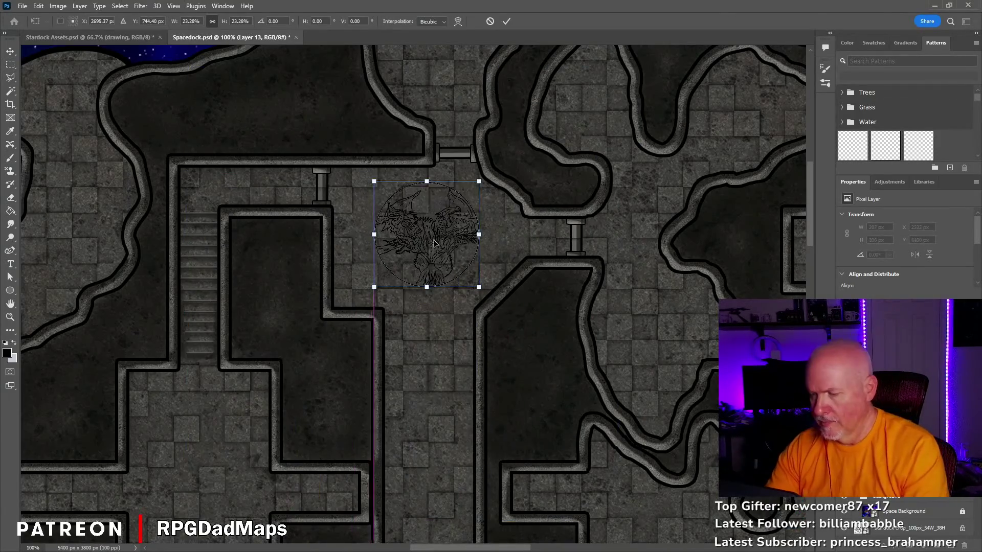
key("Return")
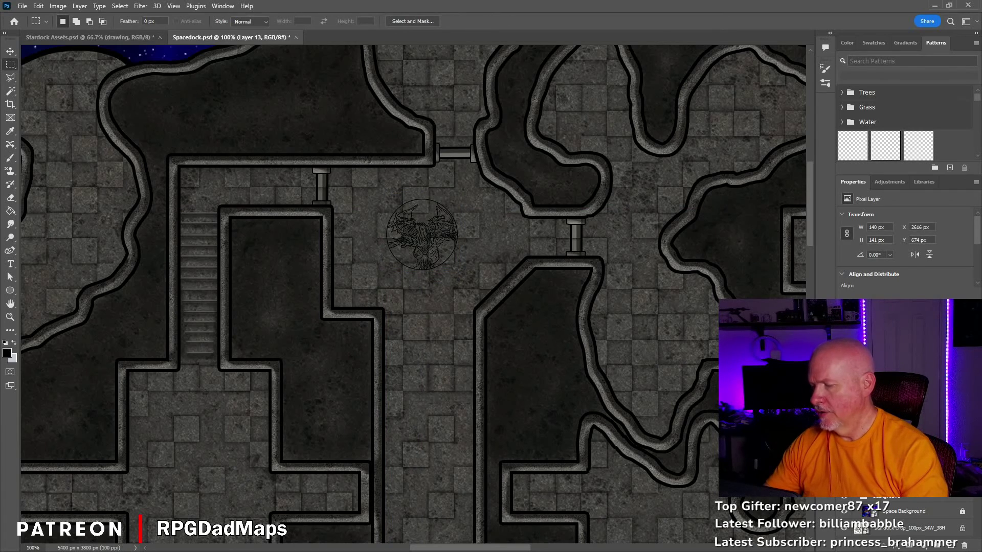
Erase the raised floor tiles around the dragon emblem on the Pattern Fill 2 layer mask with a 60 px eraser
scroll(514, 283, "up", 3)
key("ctrl+e")
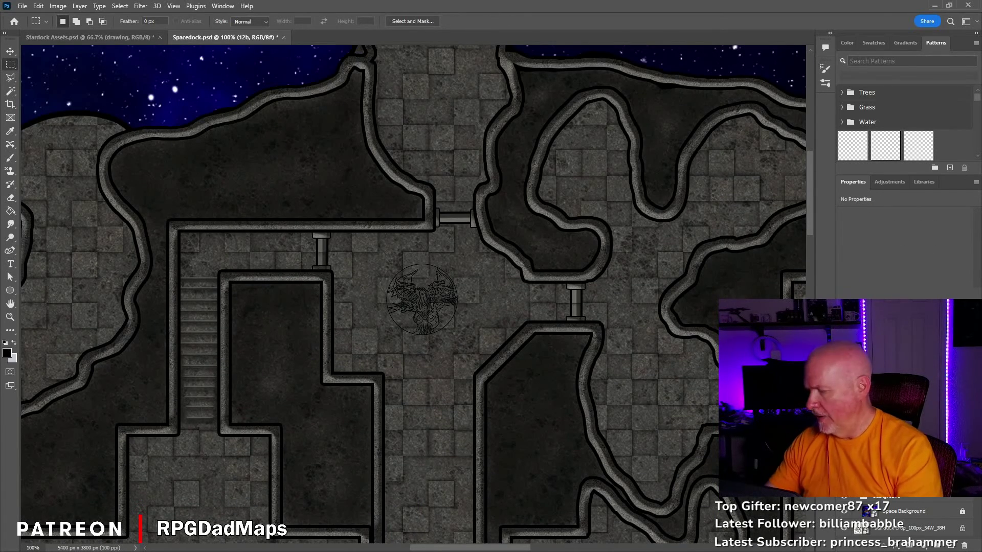
key("ctrl+e")
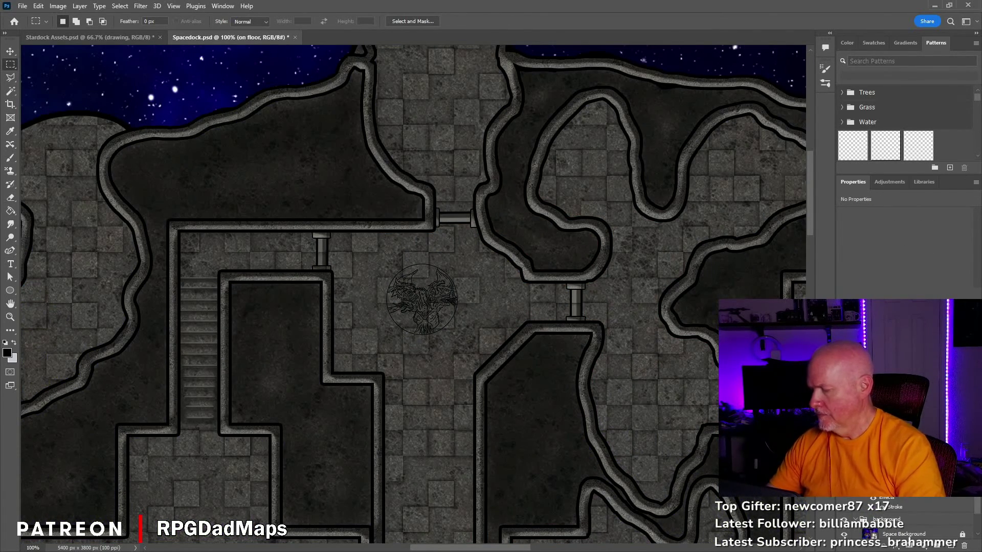
left_click(894, 500)
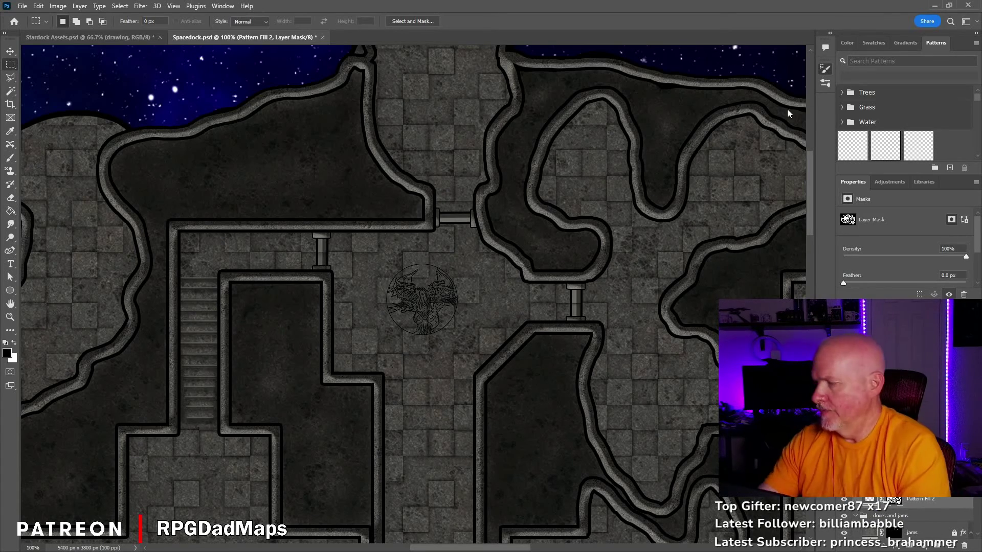
key("e")
key("x")
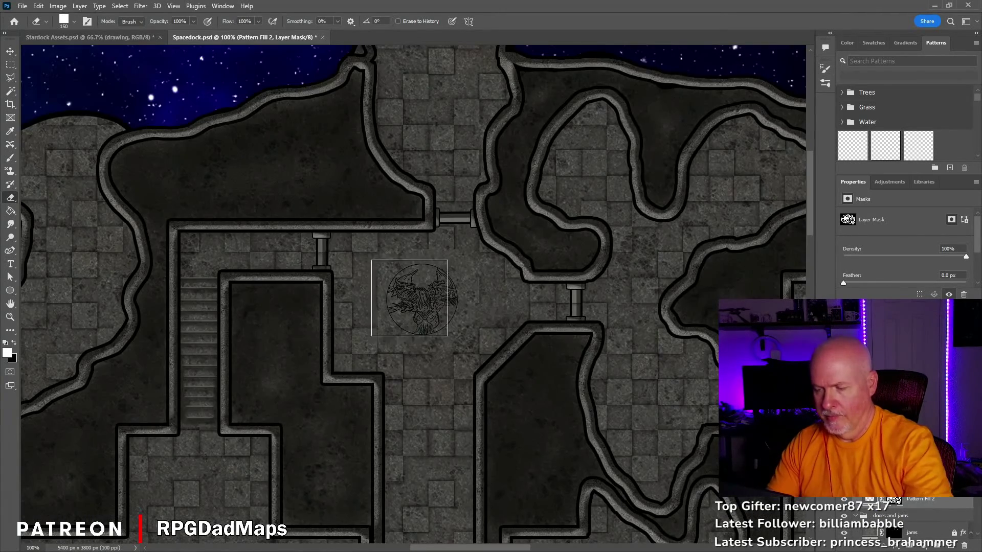
key("bracketleft")
key("bracketleft")
key("bracketleft")
key("bracketleft")
key("bracketleft")
key("bracketleft")
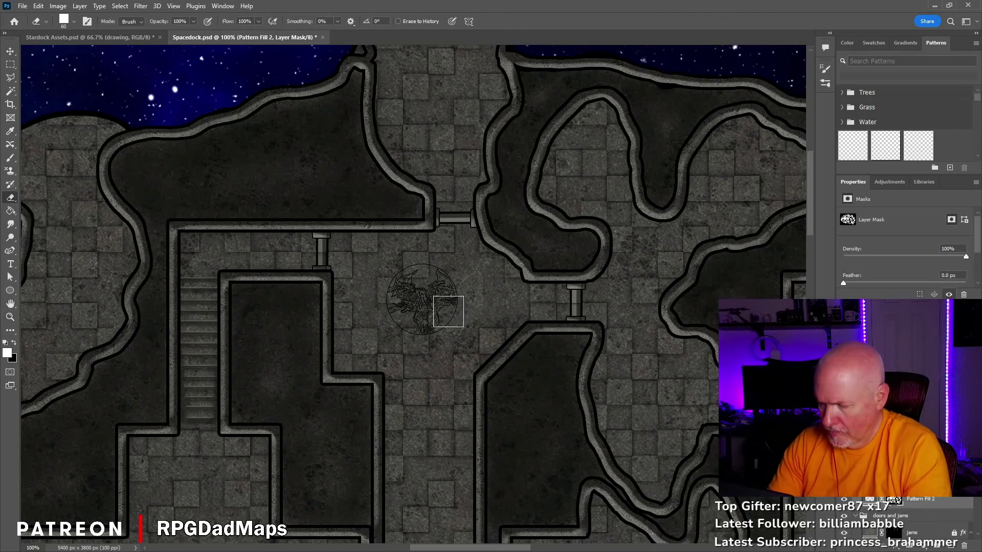
key("ctrl+plus")
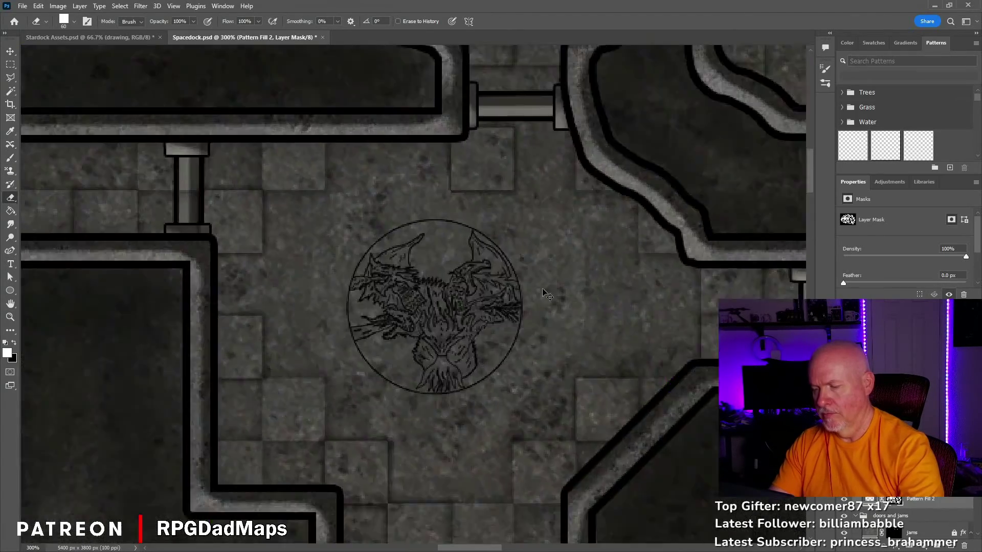
Switch from the floor mask to the dragon emblem's layer, and select 12b in Spacedock.psd
key("alt+bracketright")
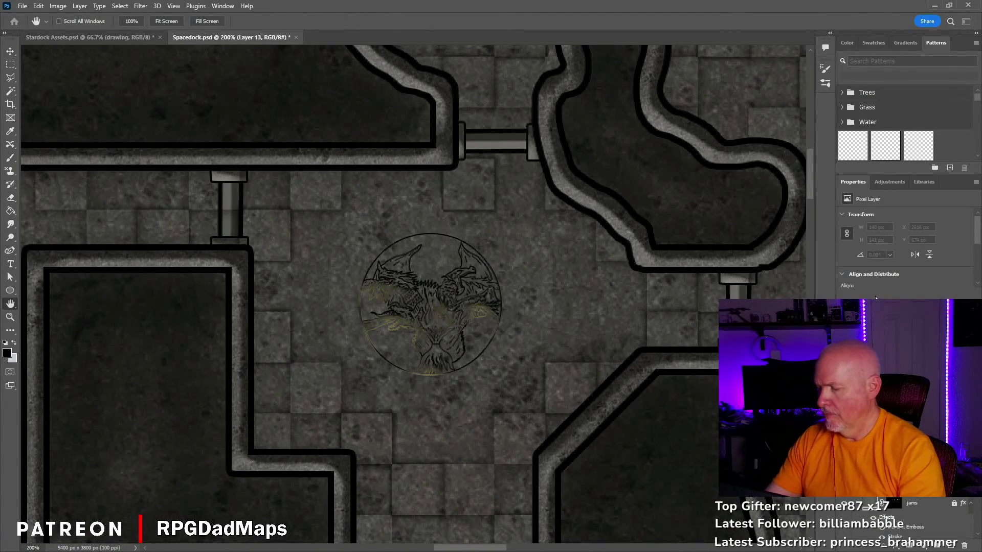
key("h")
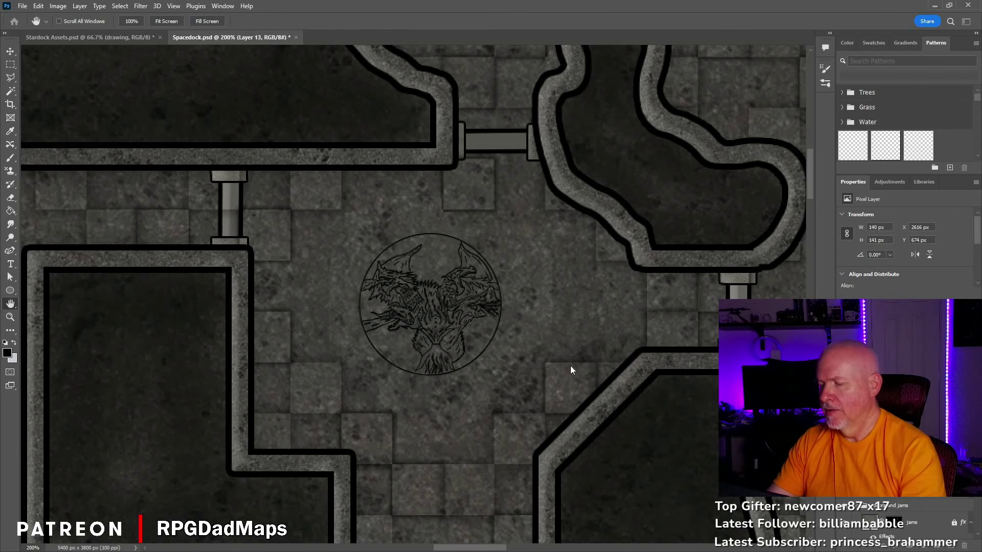
key("e")
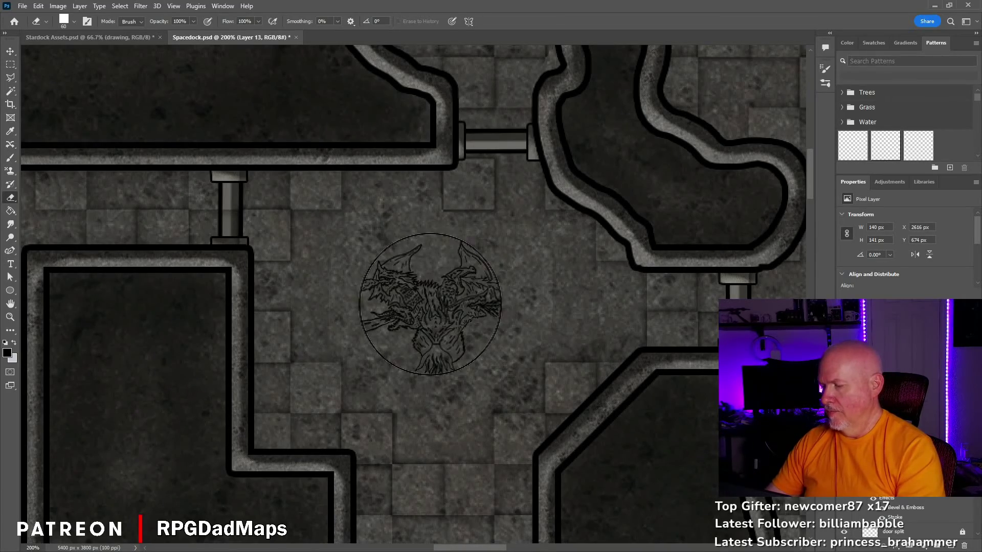
key("alt+[")
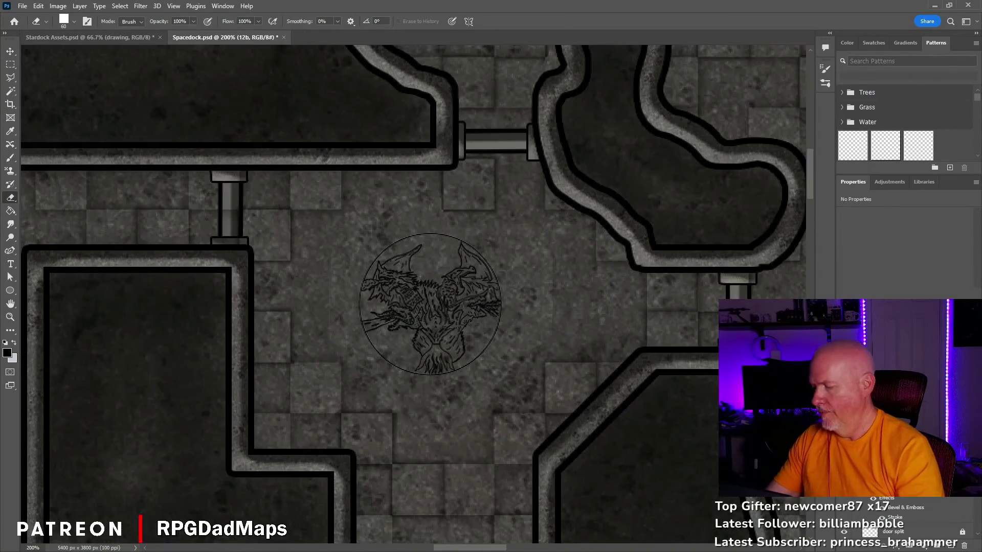
In Stardock Assets.psd, hide the grid and thicken the upper-left wing and head lines on the drawing layer with the Brush
left_click(141, 38)
scroll(466, 352, "down", 1)
scroll(467, 352, "up", 2)
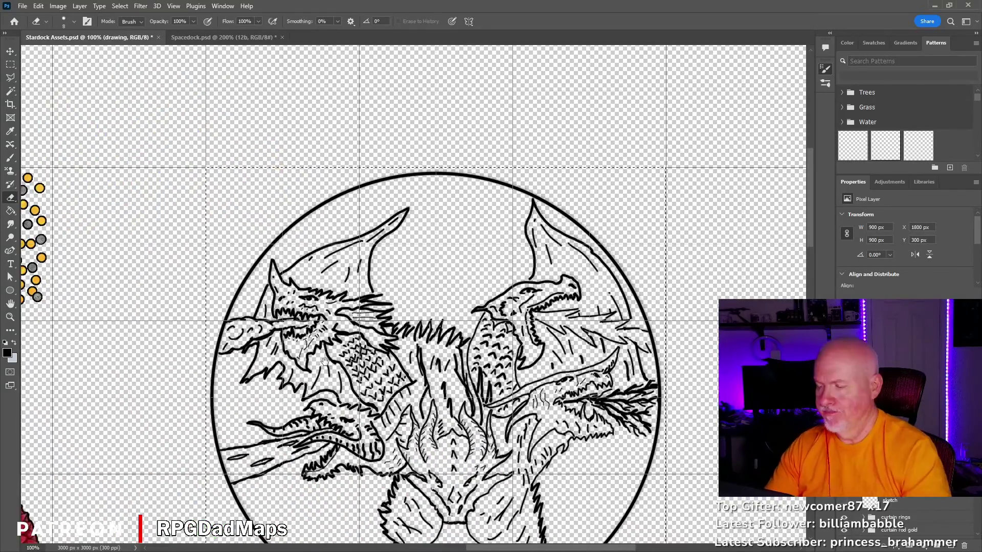
key("b")
key("ctrl+apostrophe")
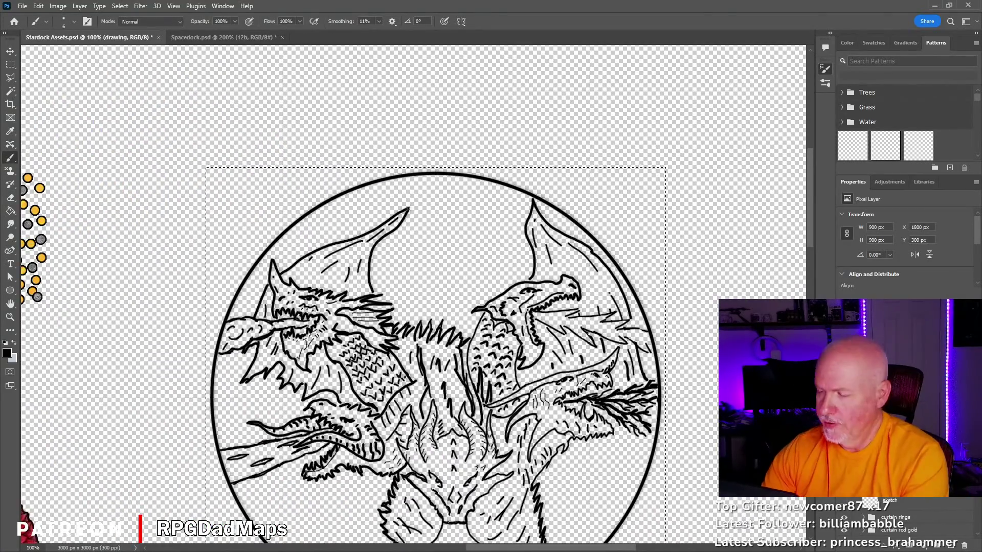
left_click_drag(327, 257, 361, 240)
left_click_drag(308, 319, 260, 321)
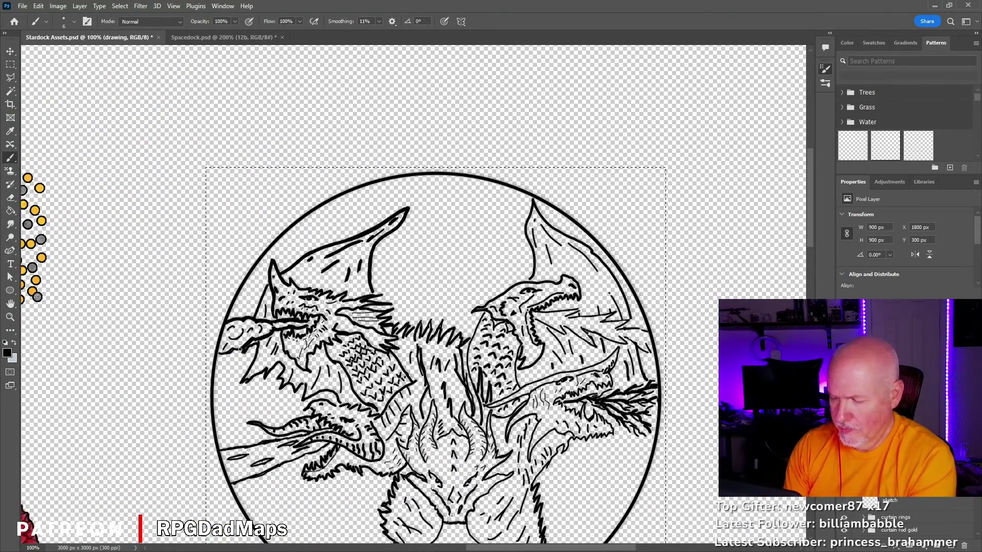
On a new layer over the faded drawing, trace the upper-left wing, the head's outline and the spikes along the back
key("ctrl+shift+alt+n")
key("ctrl+Tab")
key("ctrl+Tab")
mouse_move(409, 208)
left_mouse_down()
mouse_move(273, 264)
mouse_move(317, 294)
mouse_move(378, 299)
mouse_move(348, 317)
left_mouse_up()
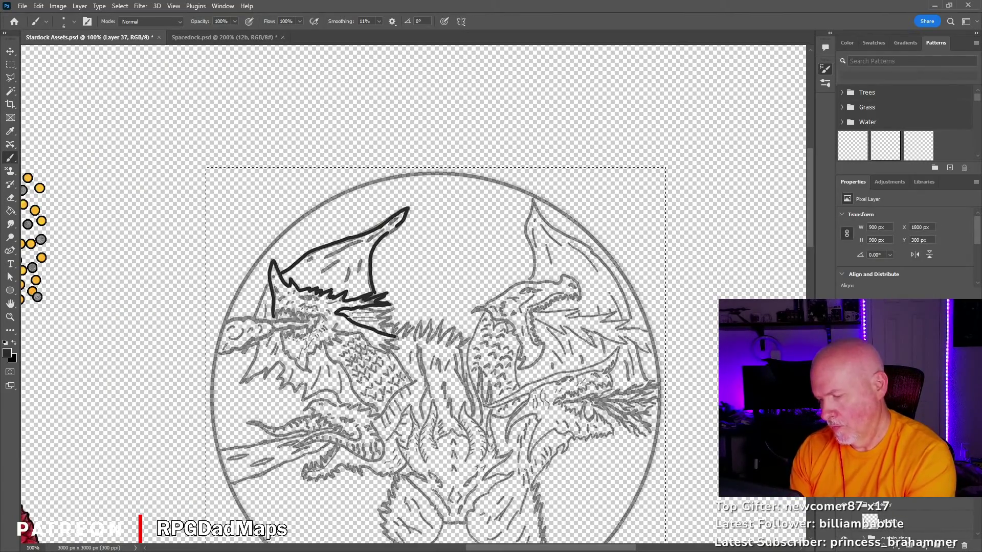
left_click_drag(409, 325, 470, 342)
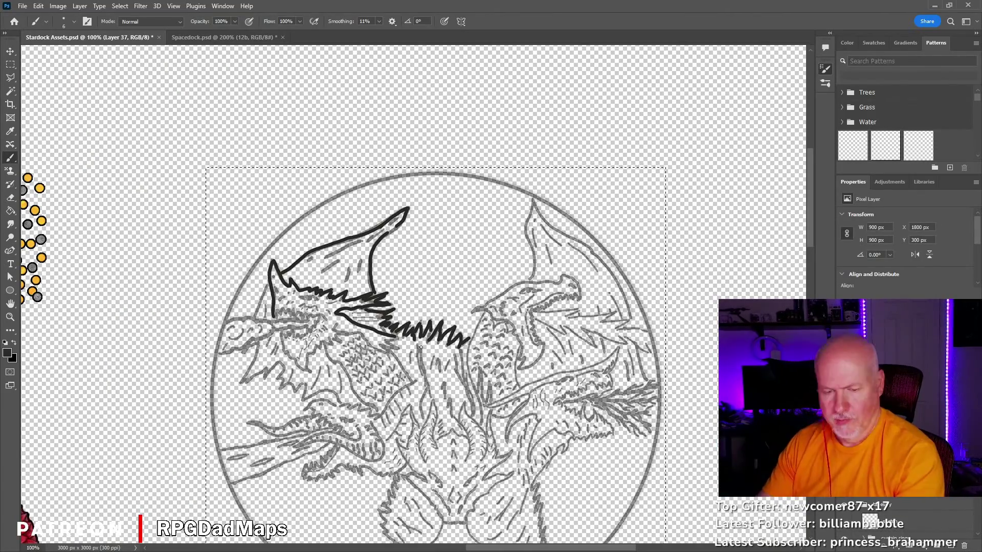
Trace the upper-left dragon head's face, jaw and first neck scales, and the jagged lower edge of its wing
key("ctrl+plus")
left_click_drag(385, 254, 421, 230)
key("ctrl+minus")
left_click_drag(405, 310, 442, 266)
mouse_move(409, 307)
left_mouse_down()
mouse_move(430, 331)
mouse_move(458, 313)
mouse_move(482, 315)
left_mouse_up()
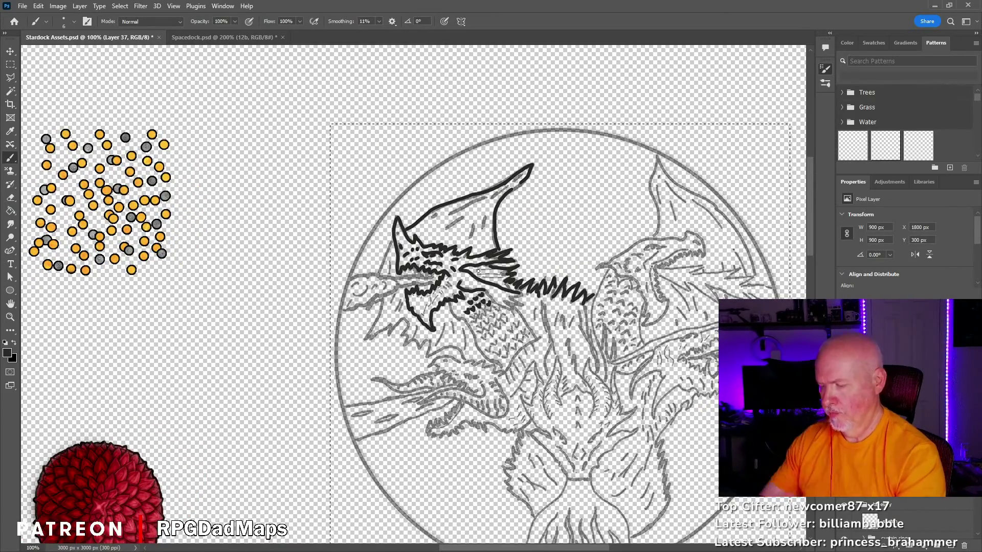
left_click_drag(456, 222, 362, 139)
left_click_drag(289, 214, 285, 229)
left_click_drag(336, 254, 372, 278)
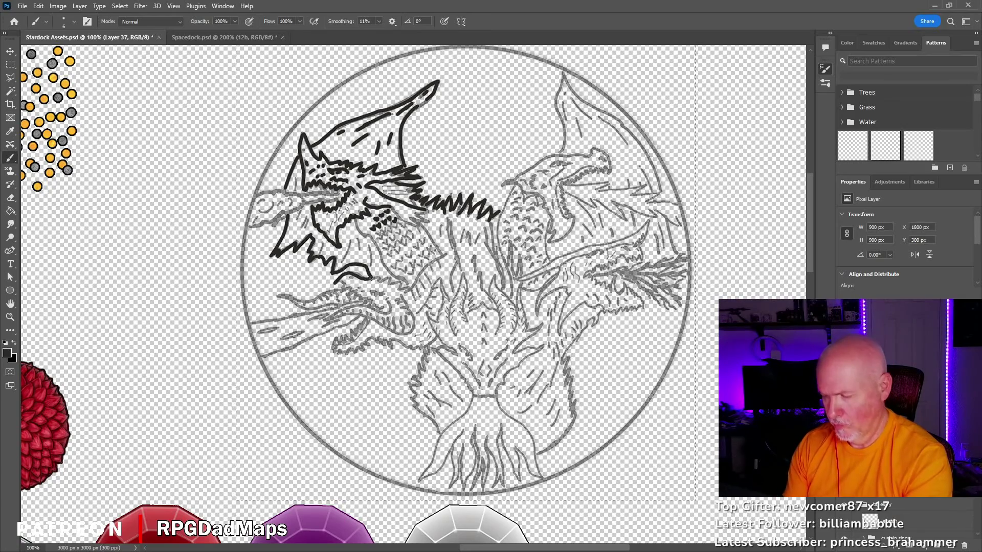
Trace the lower-left dragon head with its horn, and the breath streams of both left heads
left_click_drag(325, 313, 391, 298)
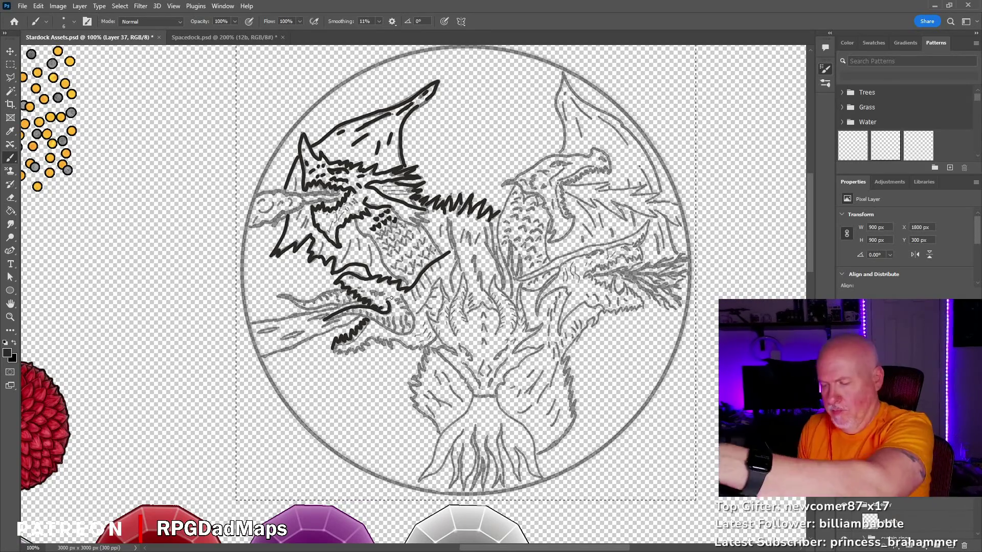
left_click_drag(274, 296, 361, 307)
left_click_drag(252, 325, 358, 319)
left_click_drag(263, 357, 338, 342)
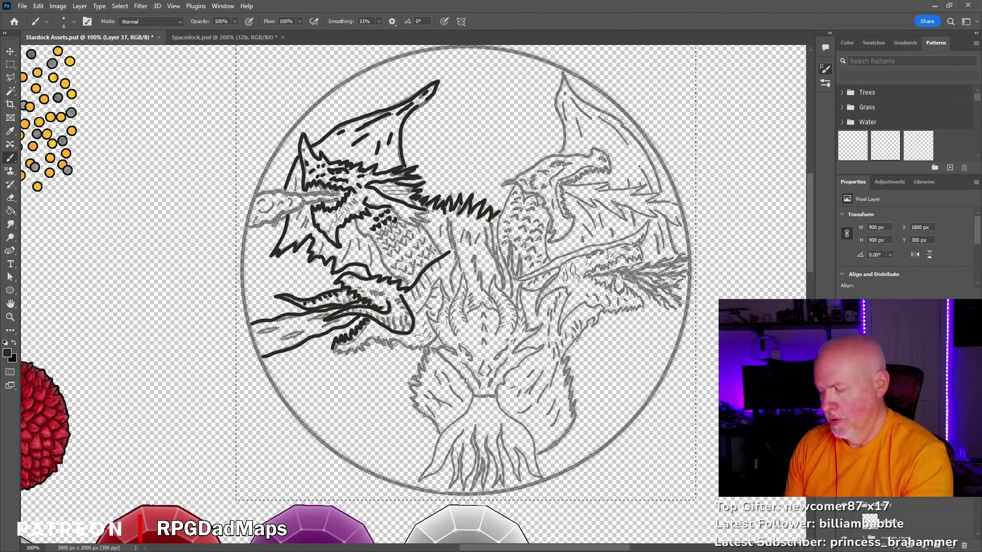
left_click_drag(256, 194, 327, 201)
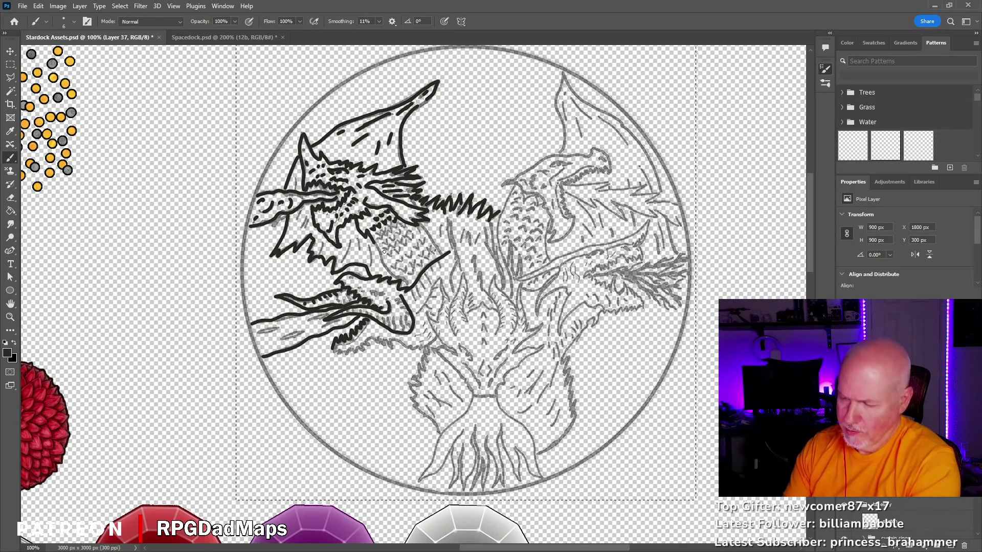
Trace the central dragon head with its horns, and add the markings in the lower-left head's breath
left_click_drag(495, 276, 522, 332)
left_click_drag(544, 343, 499, 383)
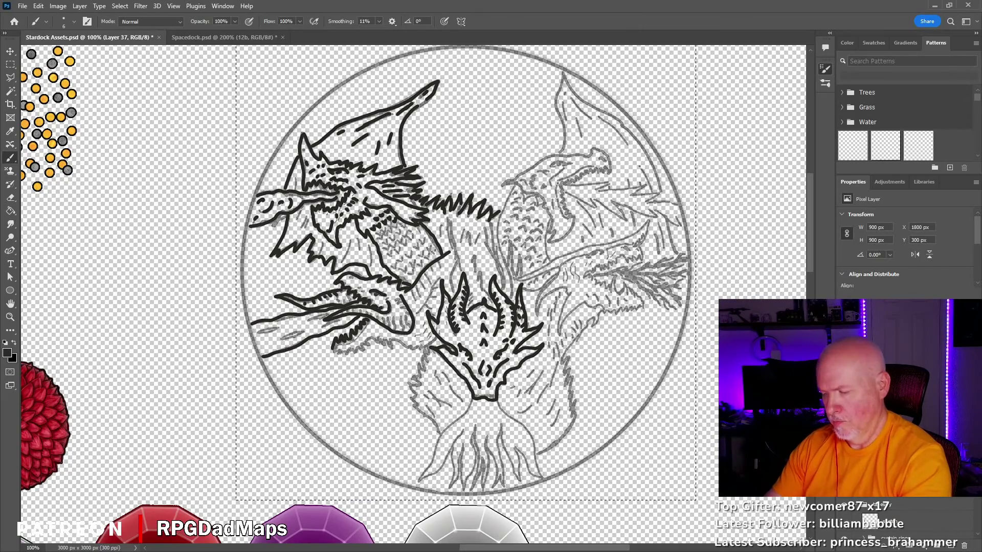
left_click_drag(276, 332, 304, 335)
left_click_drag(309, 321, 323, 317)
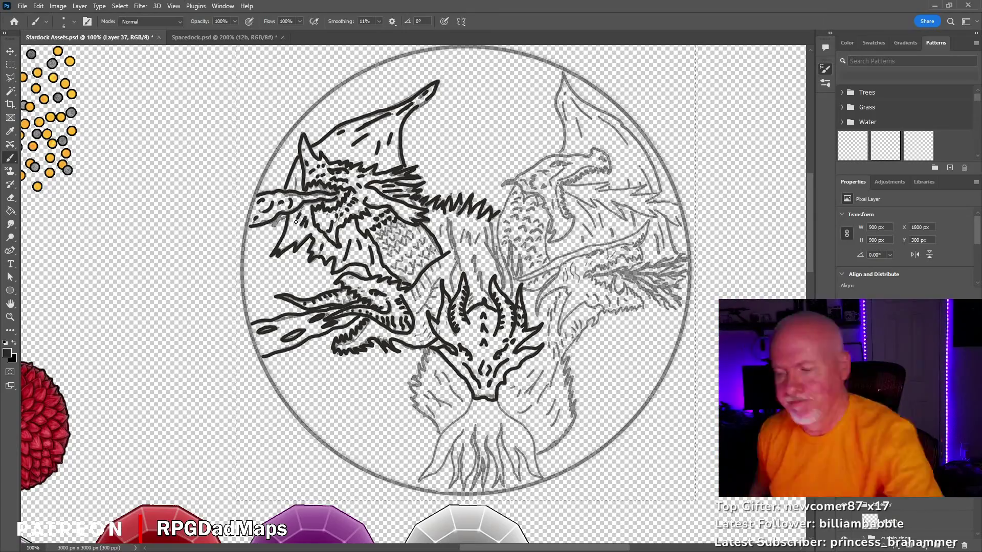
Trace the upper-left neck scales, the lower-left neck ridges and the outline of the upper-right dragon head
mouse_move(376, 225)
left_mouse_down()
mouse_move(404, 245)
mouse_move(424, 240)
mouse_move(435, 307)
left_mouse_up()
left_click_drag(478, 266, 462, 302)
left_click_drag(507, 327, 494, 351)
left_click_drag(573, 299, 547, 339)
mouse_move(557, 323)
left_mouse_down()
mouse_move(587, 311)
mouse_move(595, 280)
mouse_move(400, 280)
left_mouse_up()
mouse_move(450, 266)
left_mouse_down()
mouse_move(409, 282)
mouse_move(444, 292)
left_mouse_up()
left_click_drag(348, 251, 438, 268)
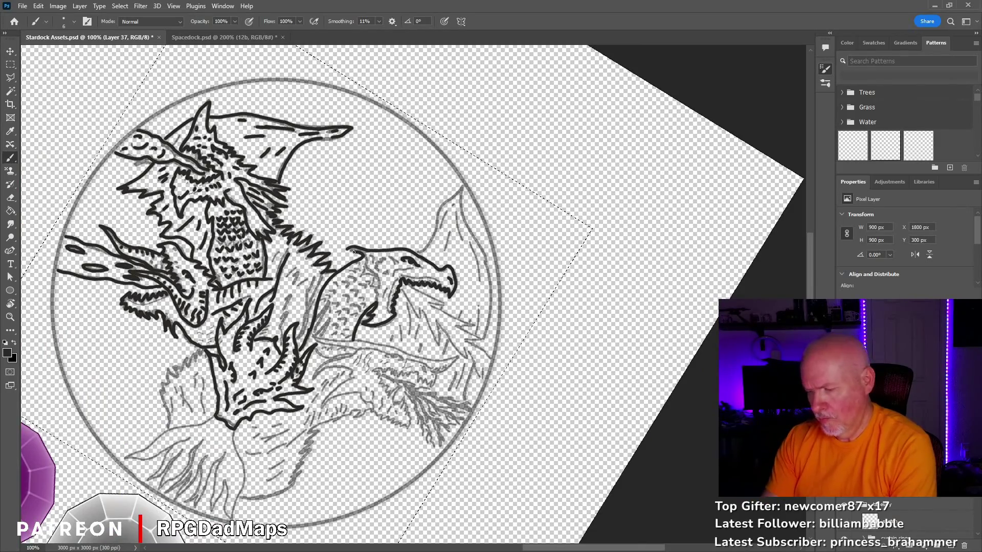
Trace the upper-right head's details and neck scales, and the horn and jaws of the lower-right head
left_click_drag(376, 256, 384, 271)
left_click_drag(442, 278, 402, 281)
left_click_drag(381, 256, 361, 289)
left_click_drag(511, 179, 542, 306)
mouse_move(384, 312)
left_mouse_down()
mouse_move(384, 368)
mouse_move(360, 343)
left_mouse_up()
left_click_drag(402, 371, 488, 313)
mouse_move(421, 388)
left_mouse_down()
mouse_move(456, 421)
mouse_move(481, 401)
mouse_move(461, 390)
mouse_move(498, 389)
left_mouse_up()
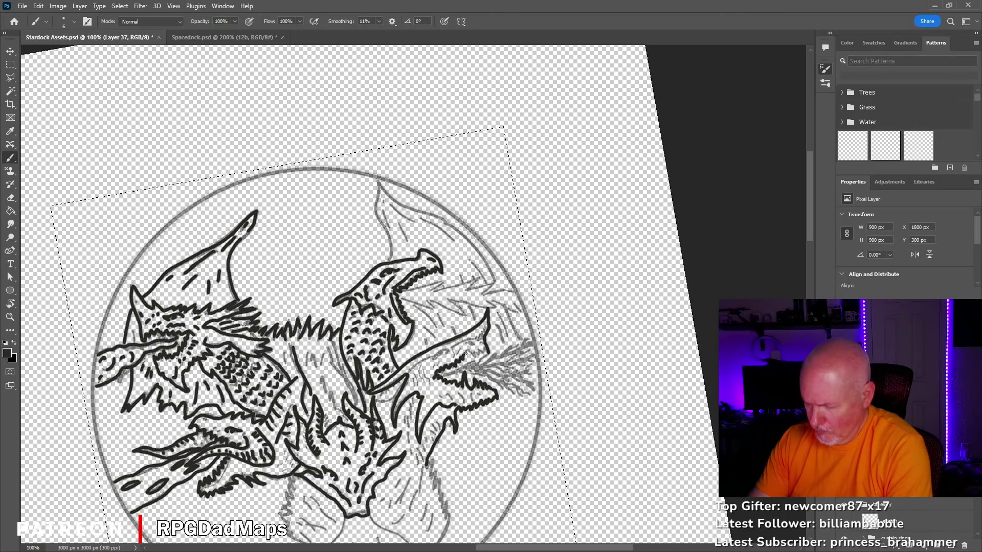
Trace the lower-right head's teeth and neck, the central neck lines and the spiky right flank of the body
mouse_move(486, 353)
left_mouse_down()
mouse_move(410, 371)
mouse_move(457, 355)
mouse_move(427, 361)
left_mouse_up()
left_click_drag(486, 327, 452, 349)
left_click_drag(409, 395, 403, 422)
mouse_move(449, 458)
left_mouse_down()
mouse_move(424, 508)
mouse_move(395, 504)
left_mouse_up()
left_click_drag(392, 499, 380, 508)
left_click_drag(358, 357, 296, 460)
scroll(358, 307, "down", 3)
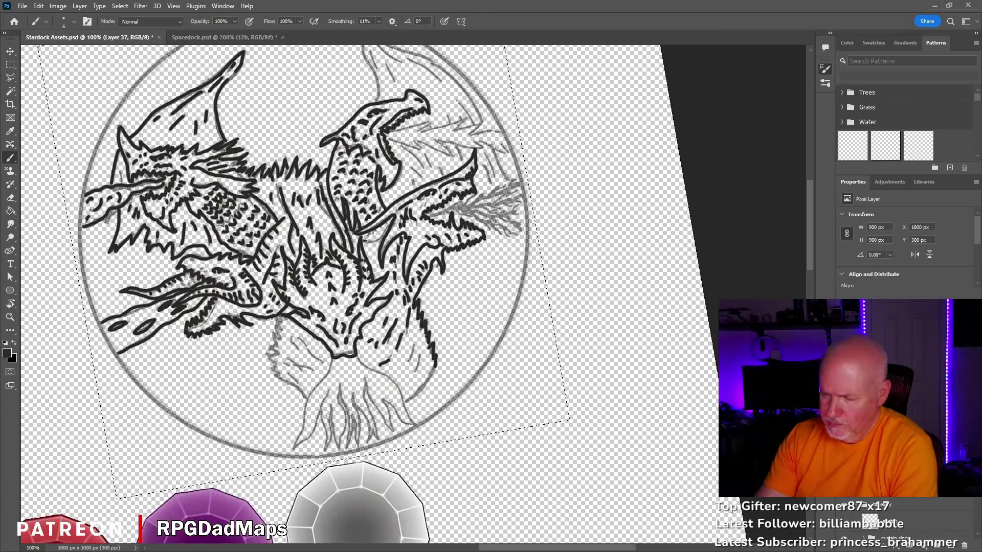
Trace the jagged breath of the upper-right head and the branching breath of the lower-right head
left_click(11, 197)
key("b")
mouse_move(417, 358)
left_mouse_down()
mouse_move(399, 327)
mouse_move(381, 409)
left_mouse_up()
left_click_drag(473, 342, 460, 373)
left_click_drag(480, 287, 463, 353)
left_click_drag(511, 297, 471, 337)
left_click_drag(463, 301, 443, 333)
left_click_drag(458, 289, 448, 302)
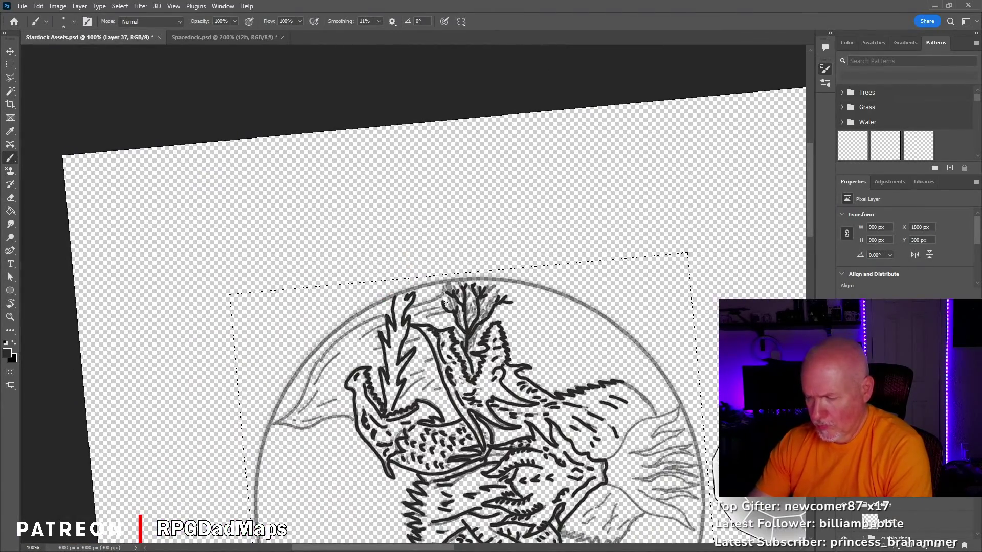
Trace the right wing with its fold lines and the spiky left flank of the dragon's body
left_click_drag(384, 317, 277, 424)
left_click_drag(409, 309, 443, 302)
left_click_drag(345, 353, 315, 386)
left_click_drag(430, 376, 404, 399)
key("Escape")
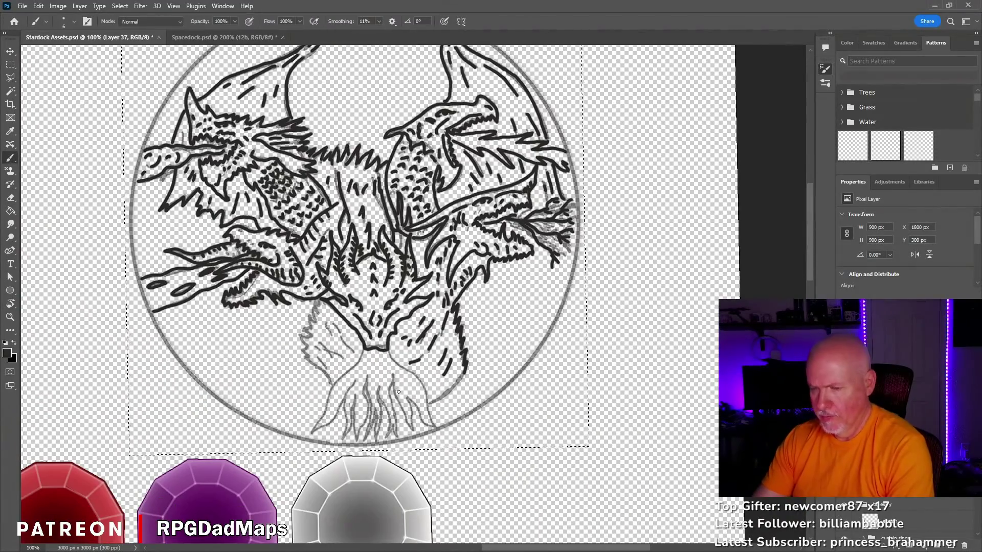
left_click_drag(315, 299, 318, 368)
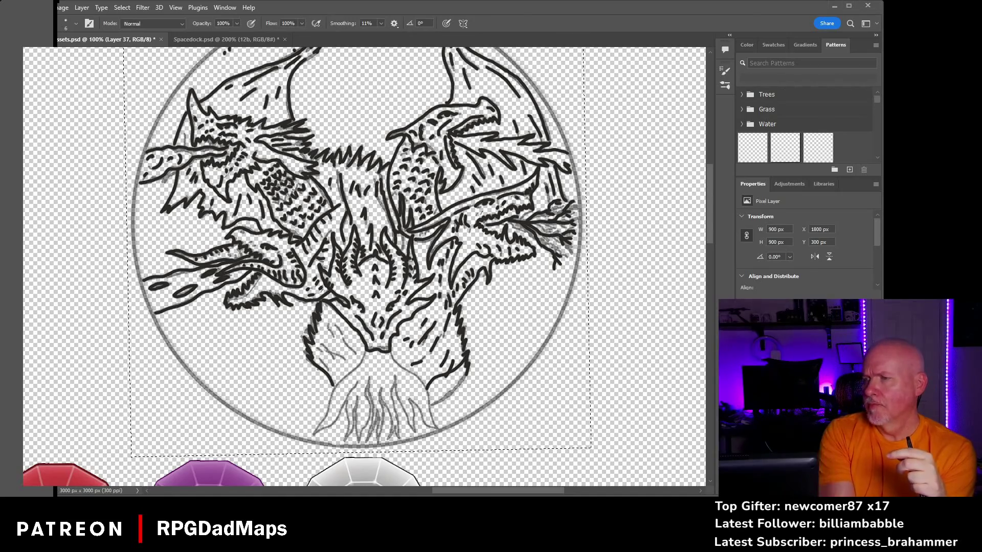
Save Spacedock.psd and return to Stardock Assets.psd
key("ctrl+d")
key("ctrl+s")
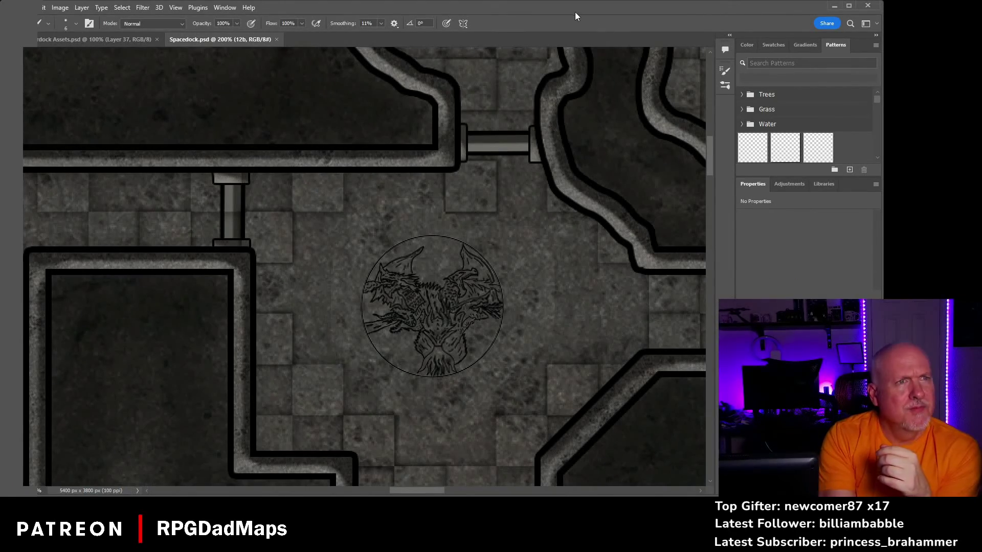
key("ctrl+Tab")
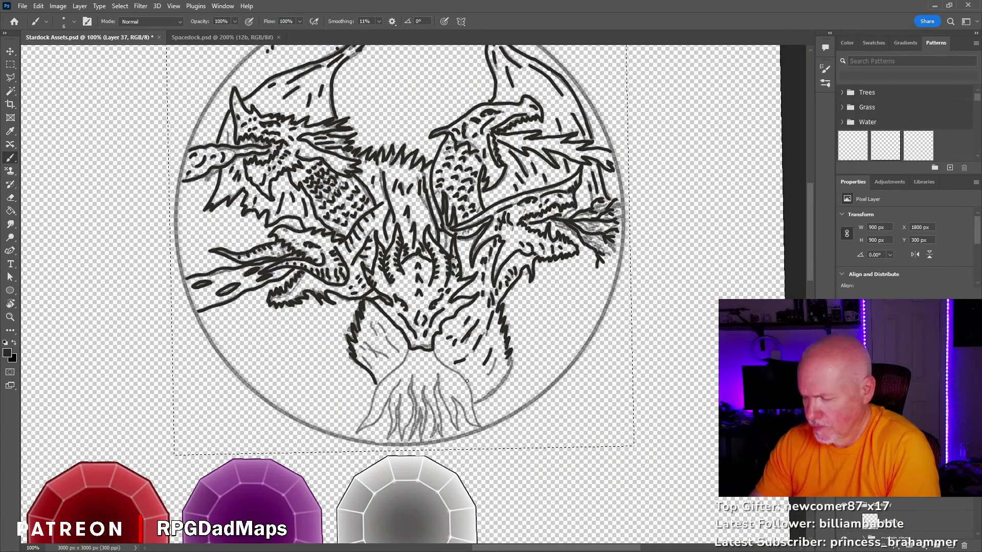
Trace the flames below the central head and the remaining lines of both flanks, and save Spacedock.psd
mouse_move(381, 381)
left_mouse_down()
mouse_move(359, 431)
mouse_move(389, 438)
left_mouse_up()
left_click_drag(409, 389, 427, 437)
mouse_move(440, 376)
left_mouse_down()
mouse_move(460, 412)
mouse_move(479, 426)
left_mouse_up()
left_click_drag(509, 355, 475, 393)
left_click(10, 199)
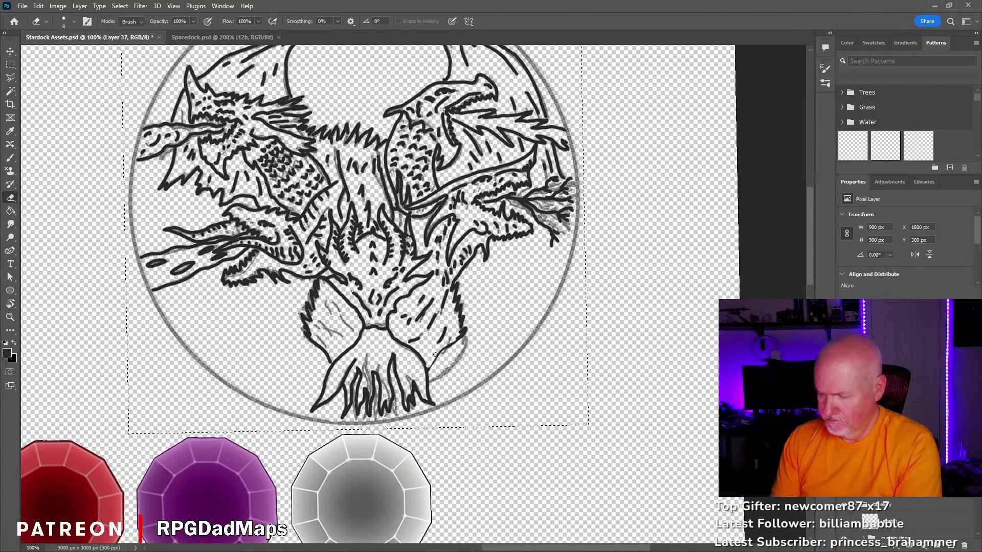
left_click(9, 161)
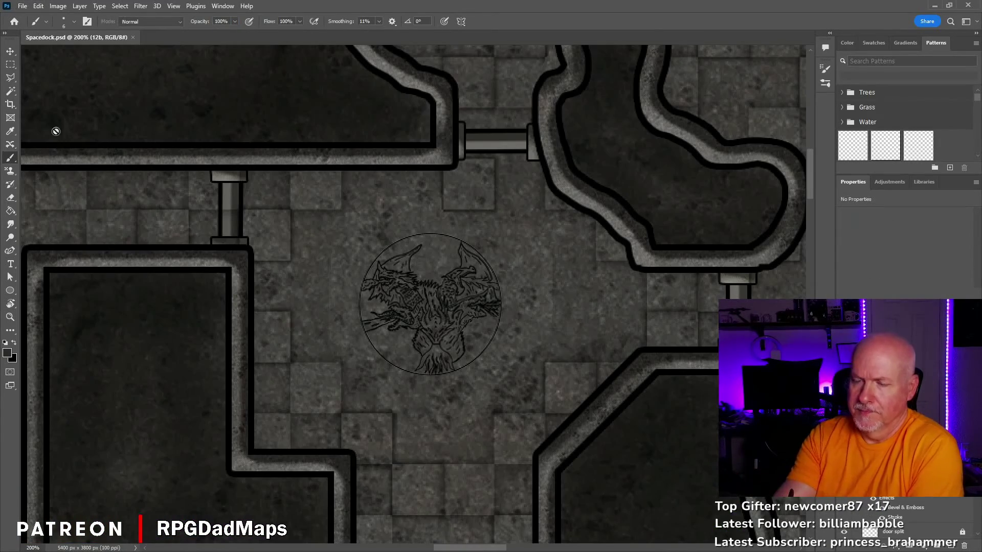
key("ctrl+s")
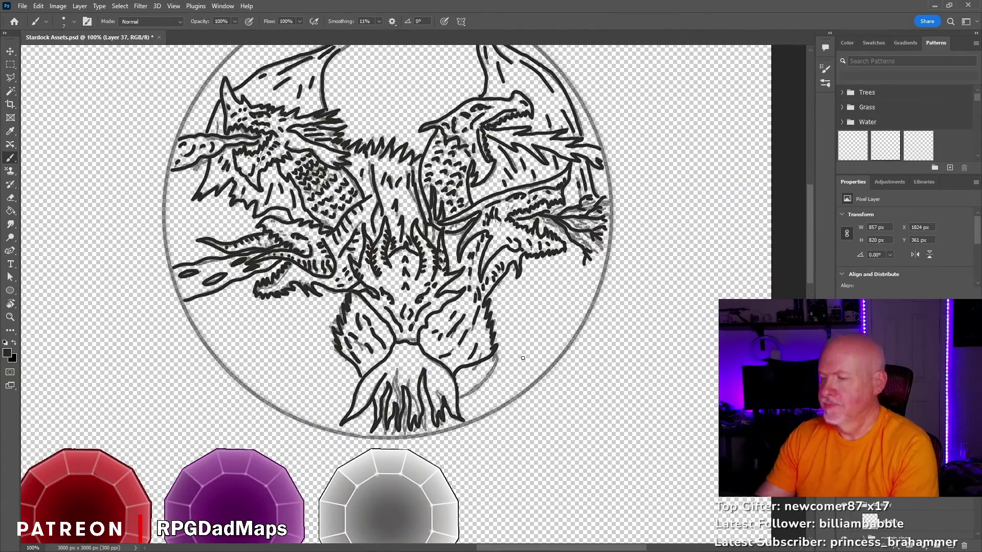
Draw an ellipse of 880 by 878 px over the faded ring and combine it with the traced dragon layer
scroll(388, 255, "up", 3)
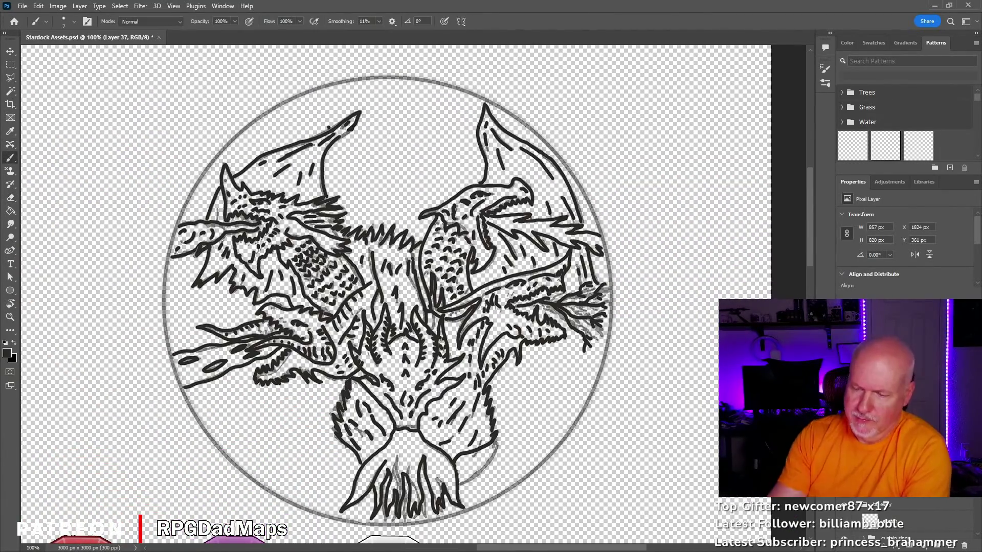
key("u")
key("ctrl+apostrophe")
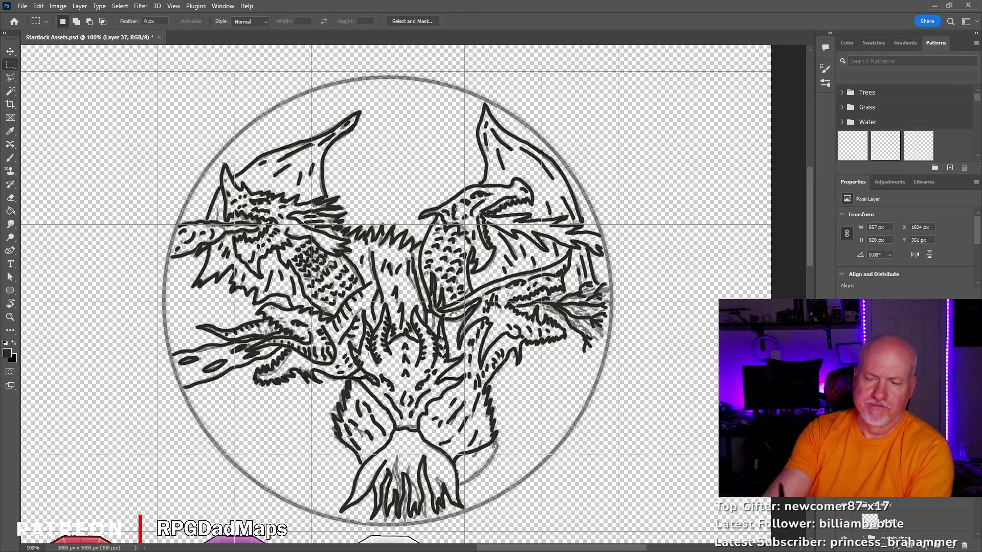
left_click_drag(389, 303, 610, 55)
key("b")
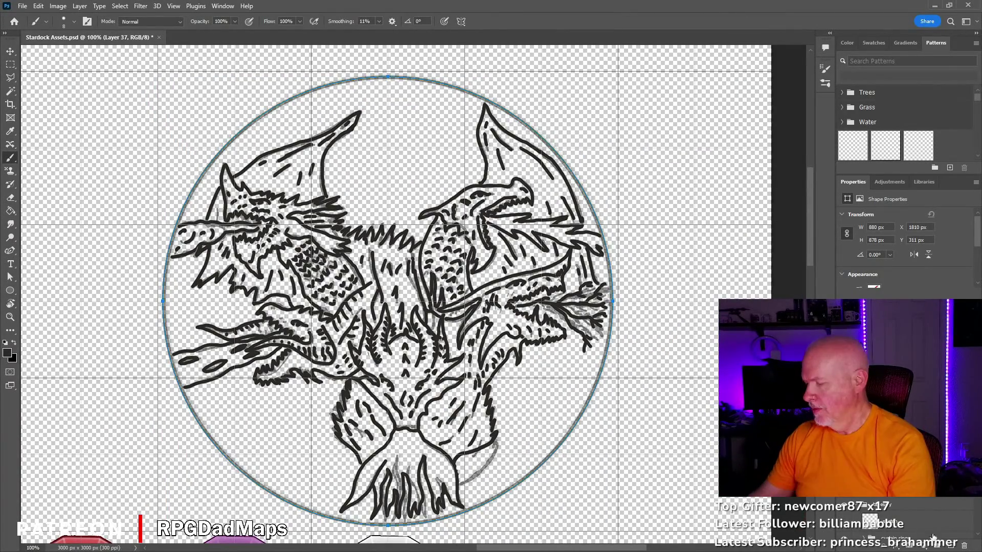
left_click(895, 547)
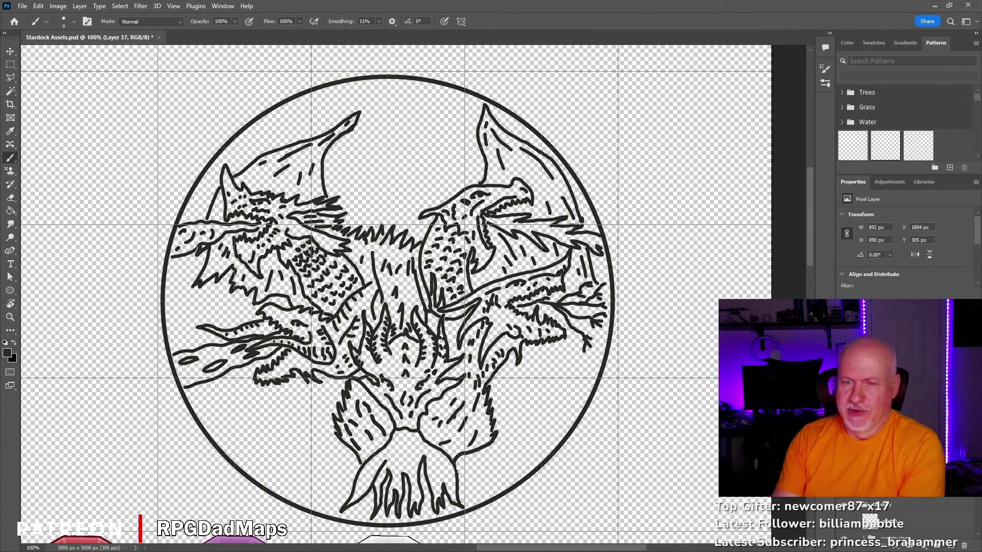
Select the square area around the dragon circle on the drawing layer, copy it and switch to Spacedock.psd
key("alt+bracketleft")
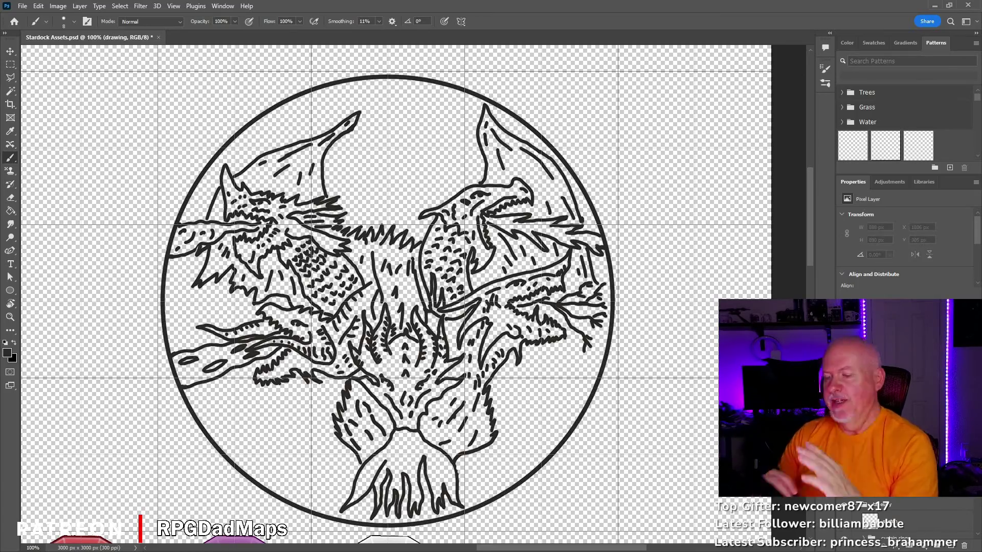
key("m")
left_click_drag(158, 72, 617, 531)
key("ctrl+c")
key("ctrl+Tab")
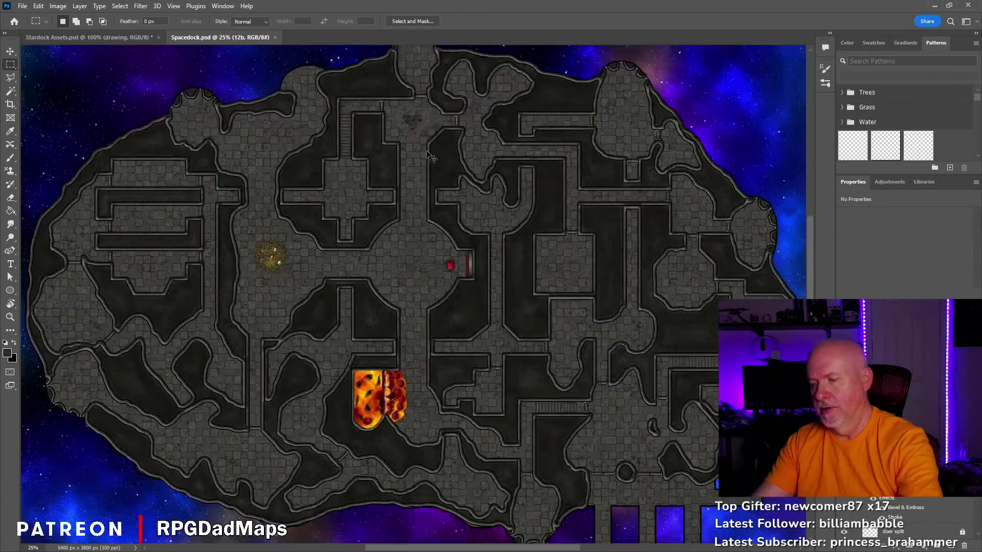
Paste the dragon emblem into Spacedock.psd and scale it to 178 by 180 px on the floor east of the stairs
key("ctrl+v")
key("ctrl+t")
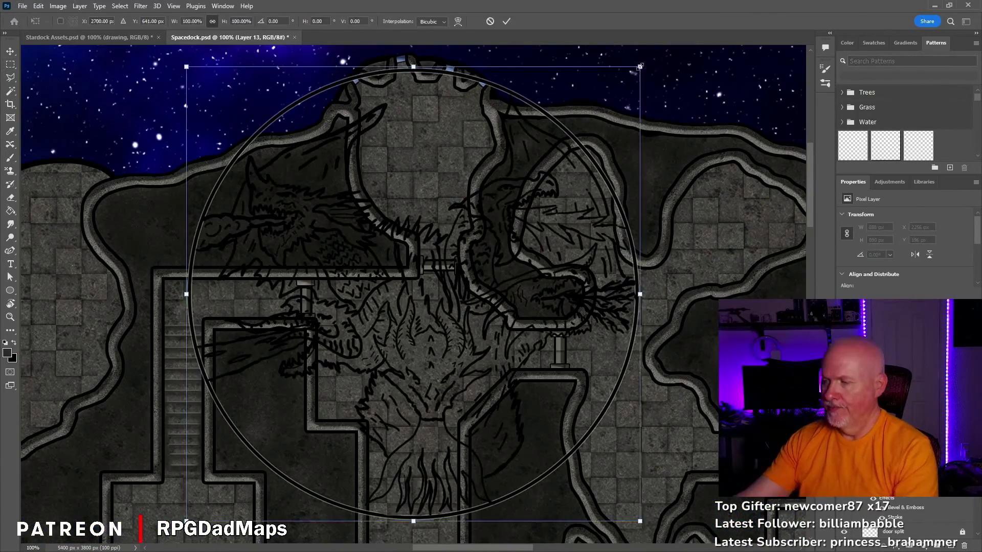
key("Return")
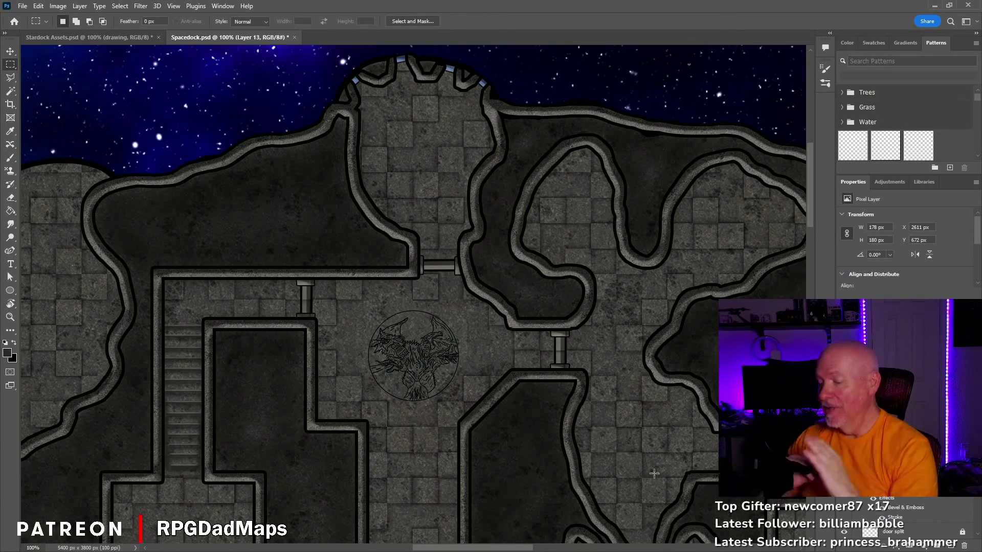
Try grey highlight strokes along the lines of the dragon's lower-left head and neck in Stardock Assets.psd
scroll(575, 363, "down", 2)
key("ctrl+plus")
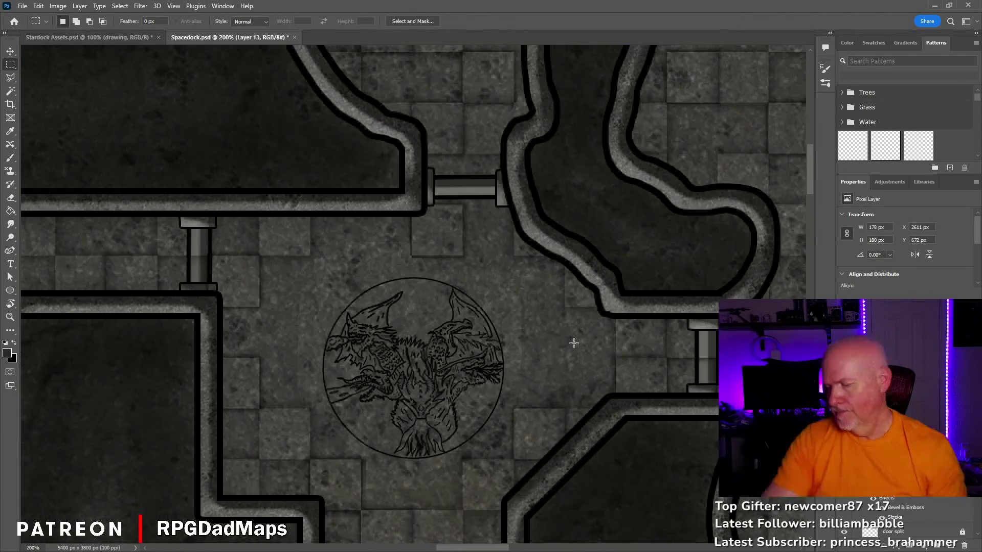
key("ctrl+Tab")
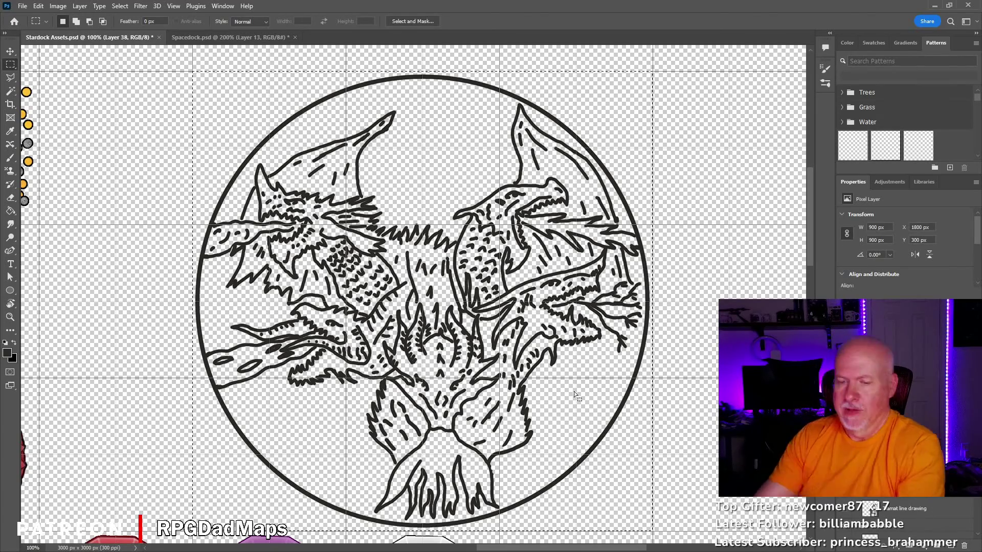
key("b")
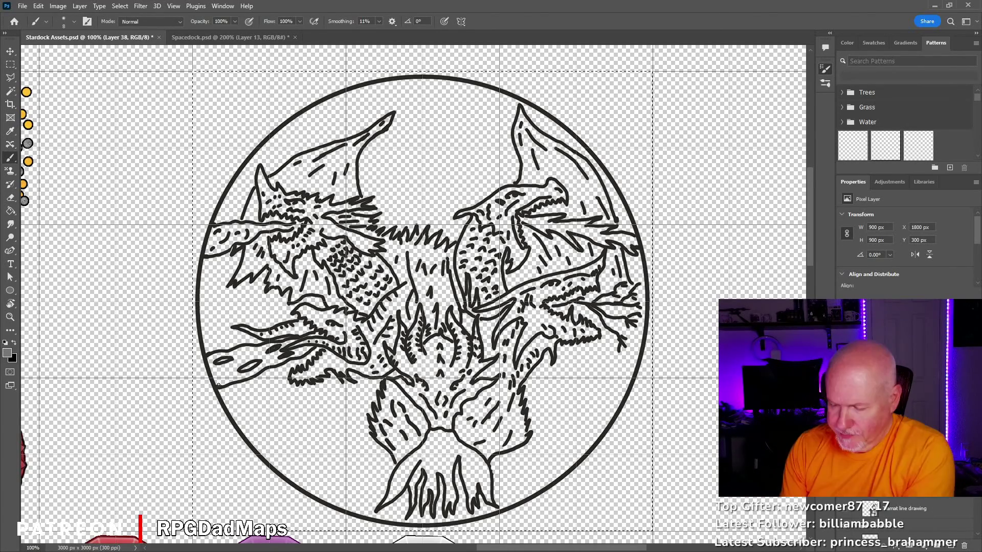
key("ctrl+semicolon")
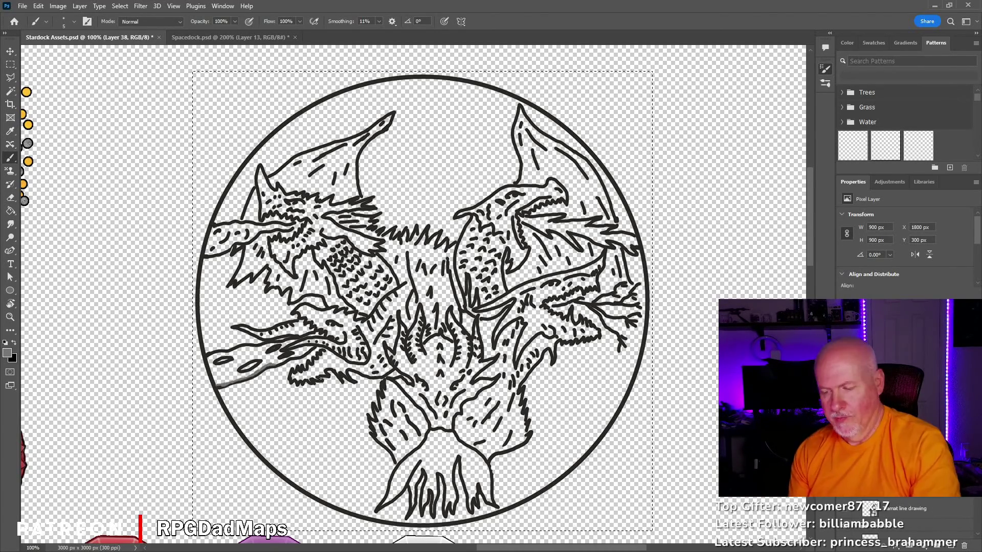
mouse_move(311, 348)
left_mouse_down()
mouse_move(253, 376)
mouse_move(315, 347)
left_mouse_up()
mouse_move(221, 385)
left_mouse_down()
mouse_move(260, 369)
mouse_move(277, 323)
left_mouse_up()
left_click_drag(240, 330, 271, 337)
left_click_drag(343, 336, 262, 354)
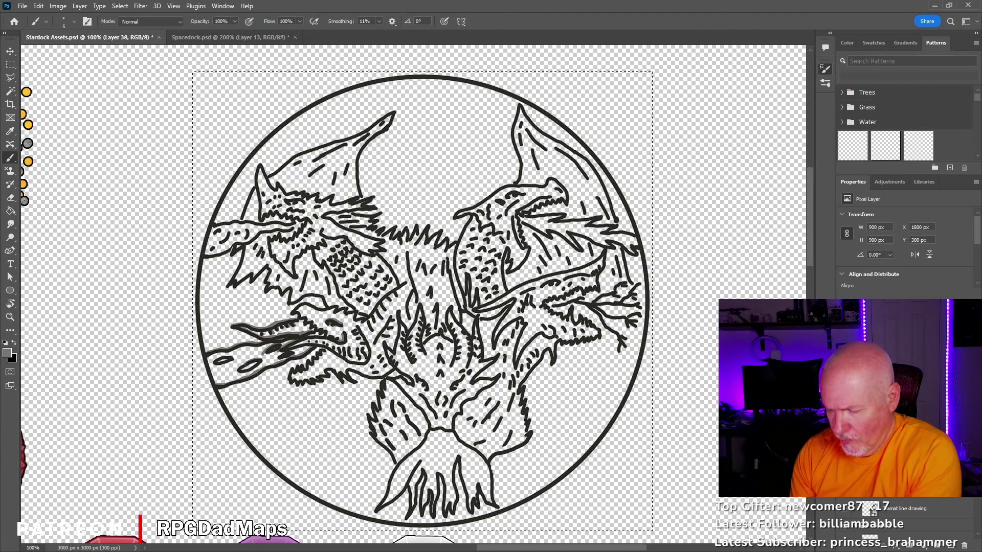
left_click_drag(342, 369, 323, 374)
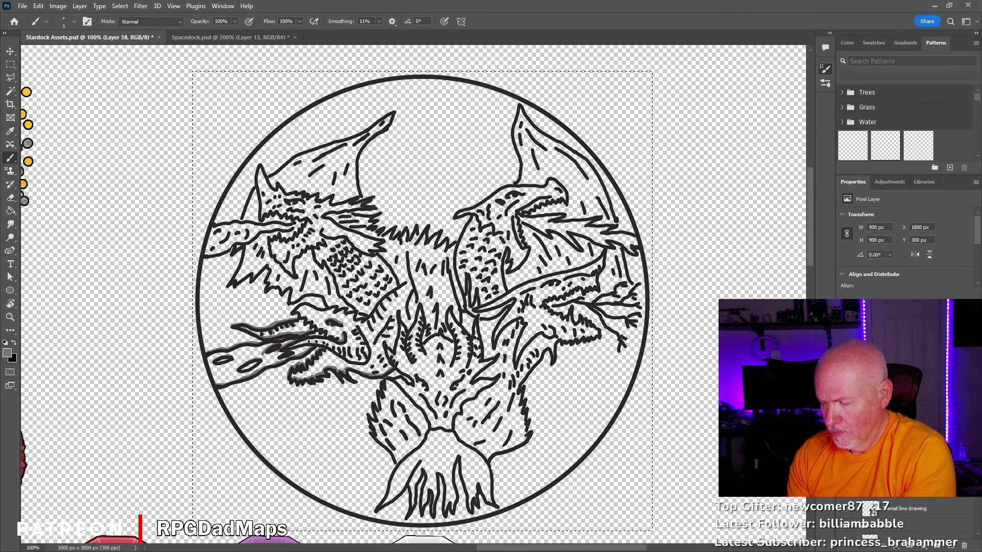
mouse_move(395, 287)
left_mouse_down()
mouse_move(359, 317)
mouse_move(297, 305)
left_mouse_up()
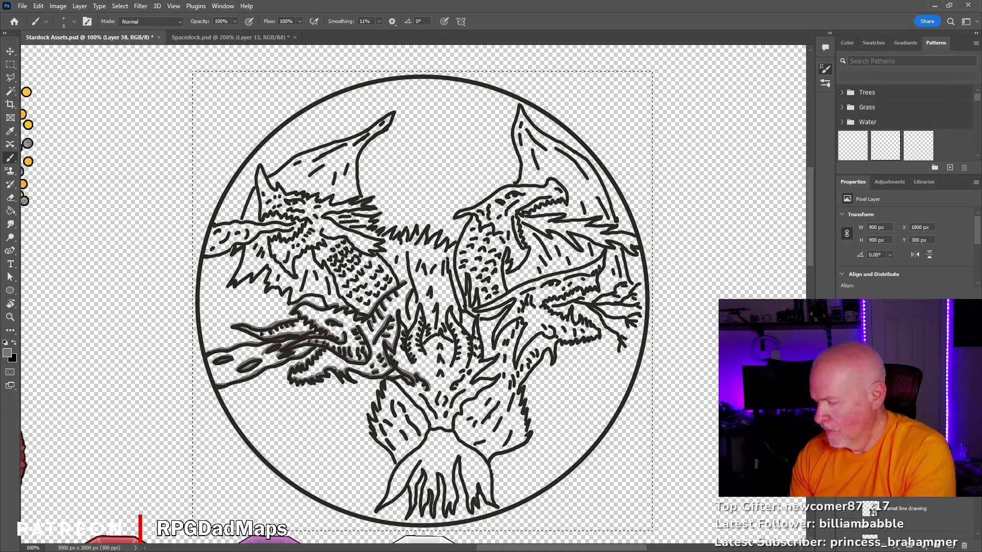
Duplicate the highlighted dragon emblem as one layer, copy it and switch to Spacedock.psd
key("ctrl+Tab")
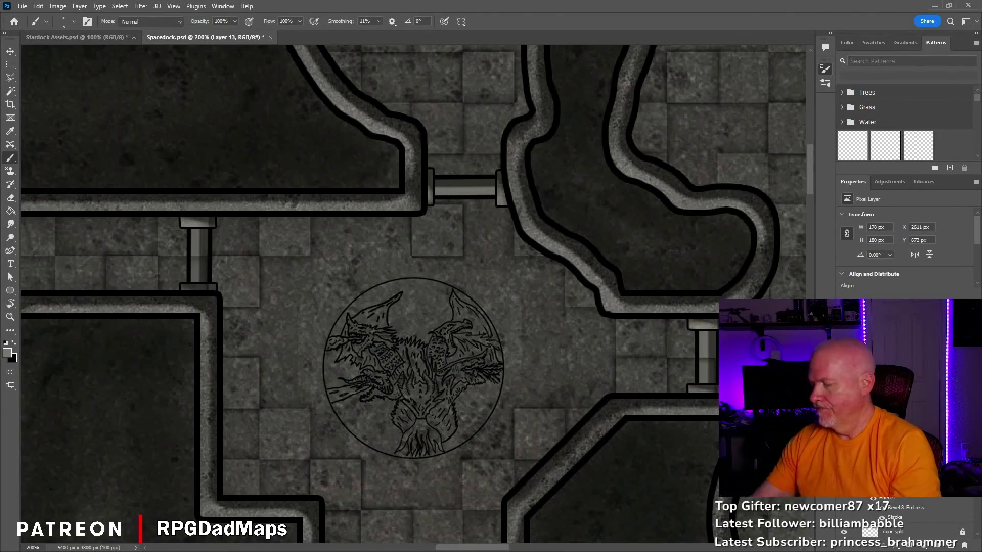
key("ctrl+Tab")
key("ctrl+Tab")
key("ctrl+Tab")
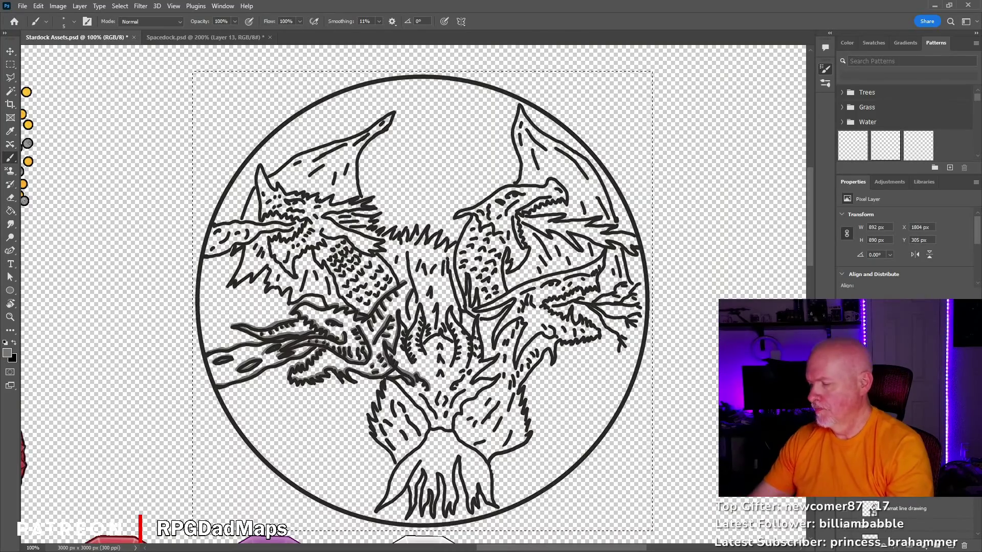
key("ctrl+Tab")
key("ctrl+Tab")
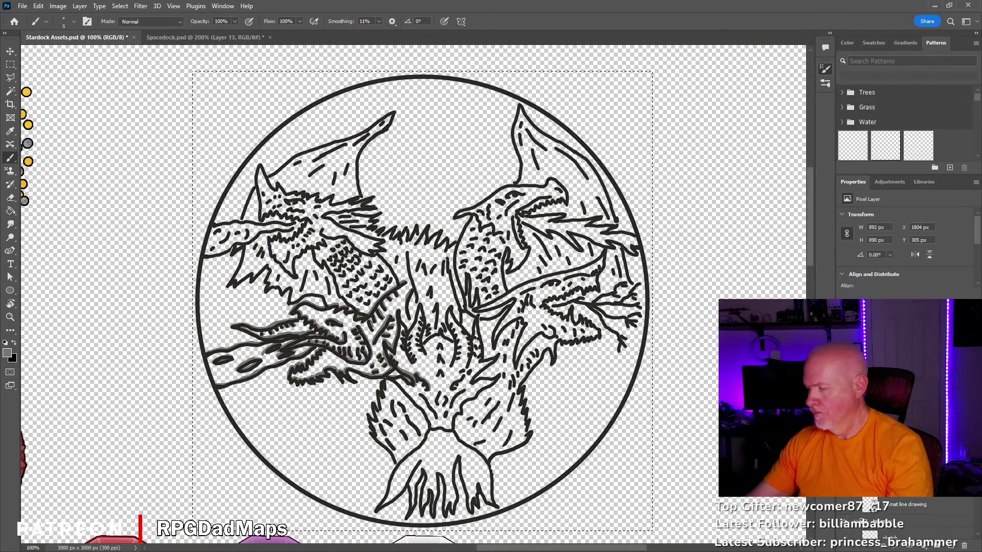
key("ctrl+Tab")
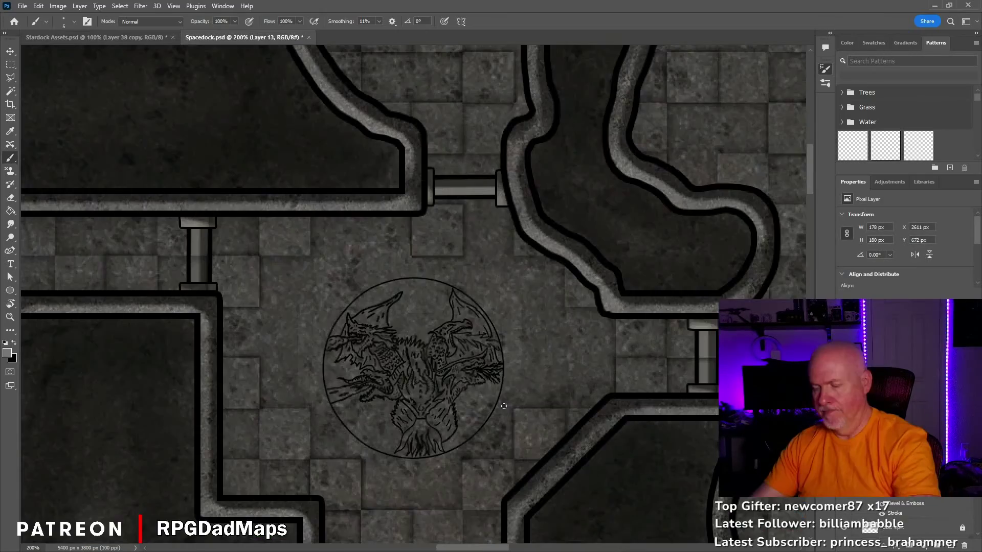
Paste the highlighted emblem into Spacedock.psd, scale it to 18.29% on the emblem spot for comparison, and discard it
key("ctrl+v")
key("ctrl+minus")
key("ctrl+minus")
key("ctrl+minus")
key("ctrl+t")
left_click_drag(658, 427, 440, 346)
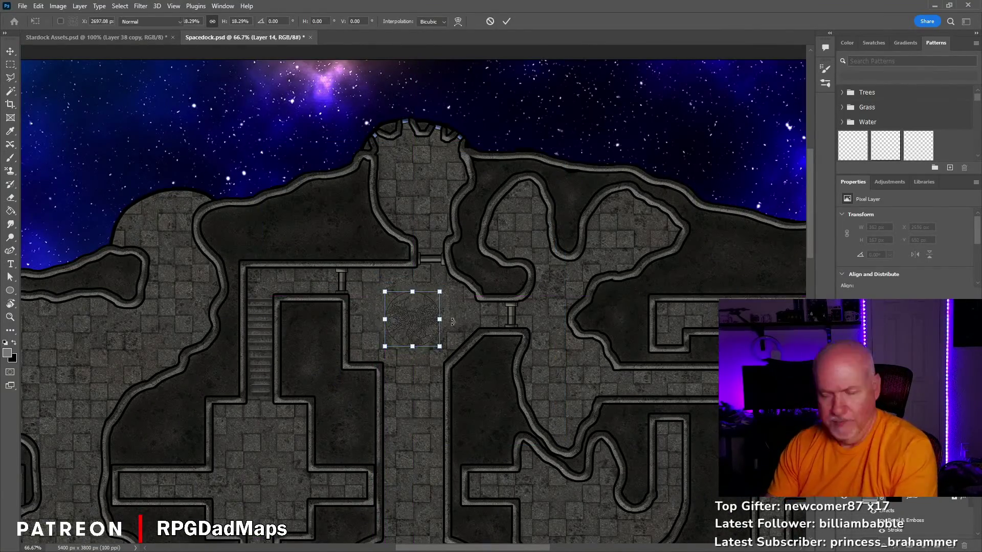
key("Return")
key("ctrl+plus")
key("ctrl+plus")
left_click(870, 526)
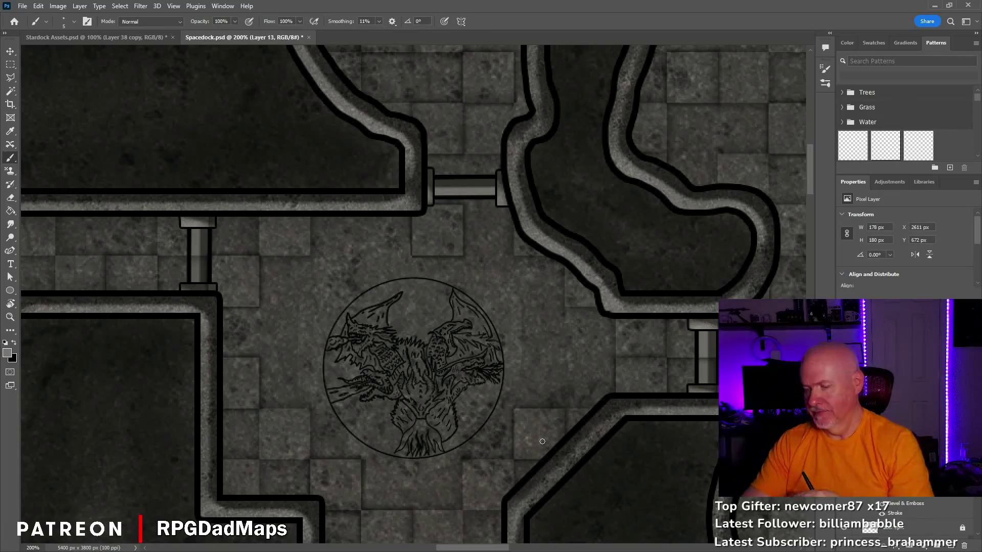
Remove the grey highlights from the dragon in Stardock Assets.psd and select the 1200 by 300 px area around the blue tapestry
key("ctrl+0")
key("ctrl+Tab")
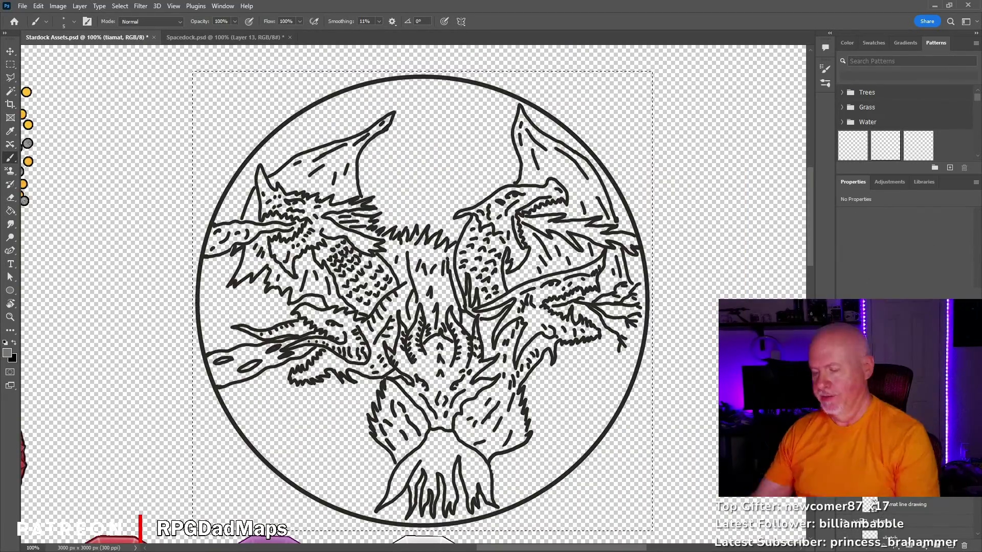
scroll(476, 537, "left", 5)
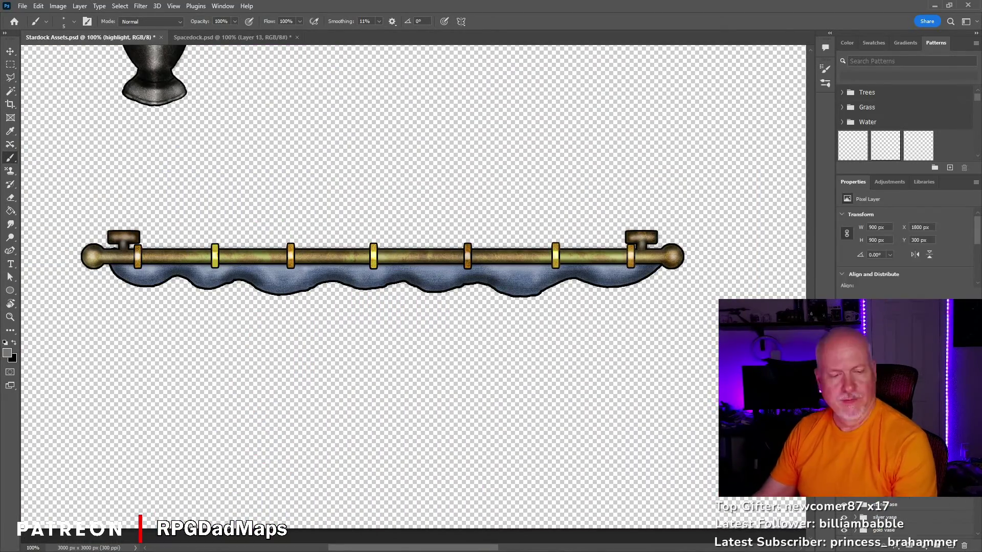
key("m")
key("ctrl+Tab")
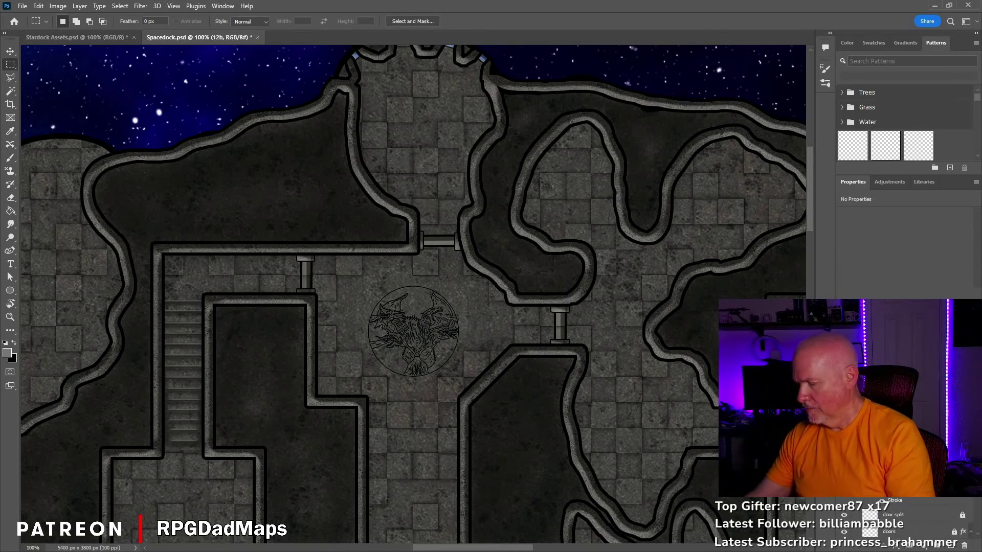
key("ctrl+v")
key("ctrl+Tab")
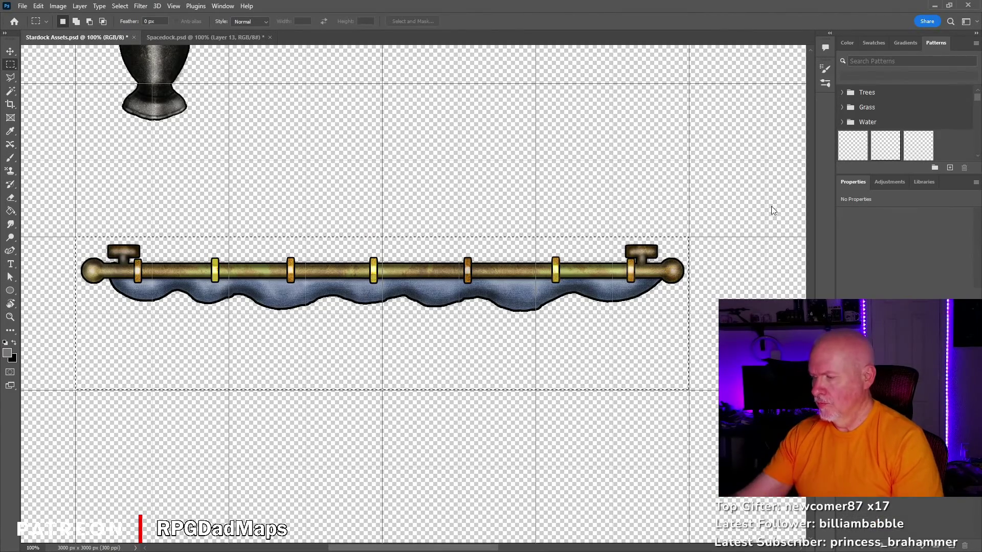
Copy the 2x1 tapestry artwork with its rod and rings from Stardock Assets.psd and switch to Spacedock.psd
key("Delete")
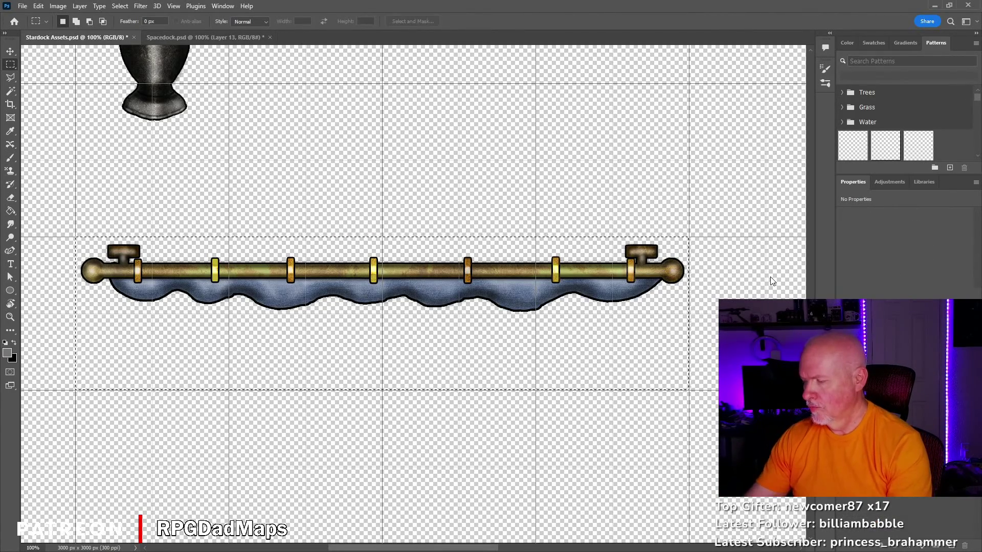
scroll(331, 230, "up", 3)
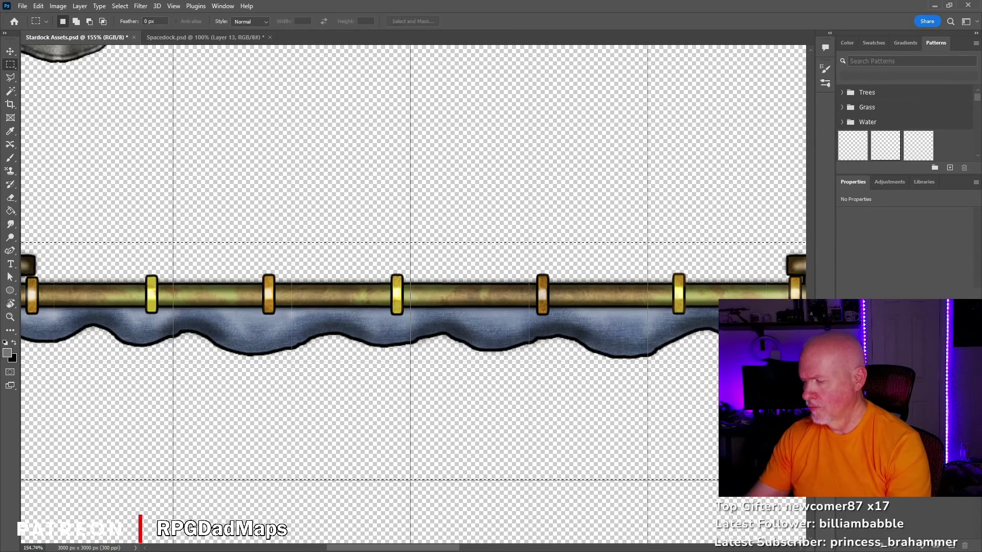
key("alt+bracketleft")
scroll(414, 295, "down", 1)
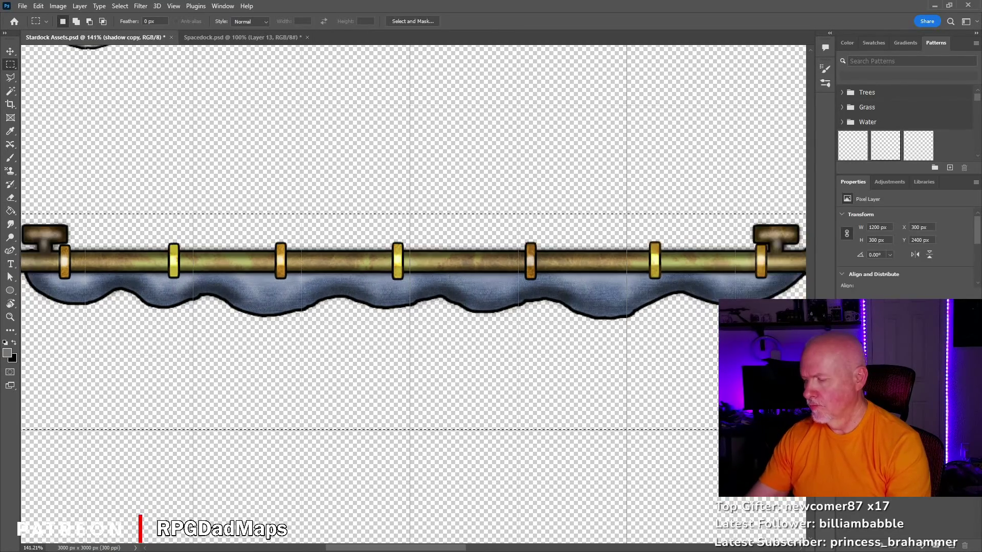
key("Delete")
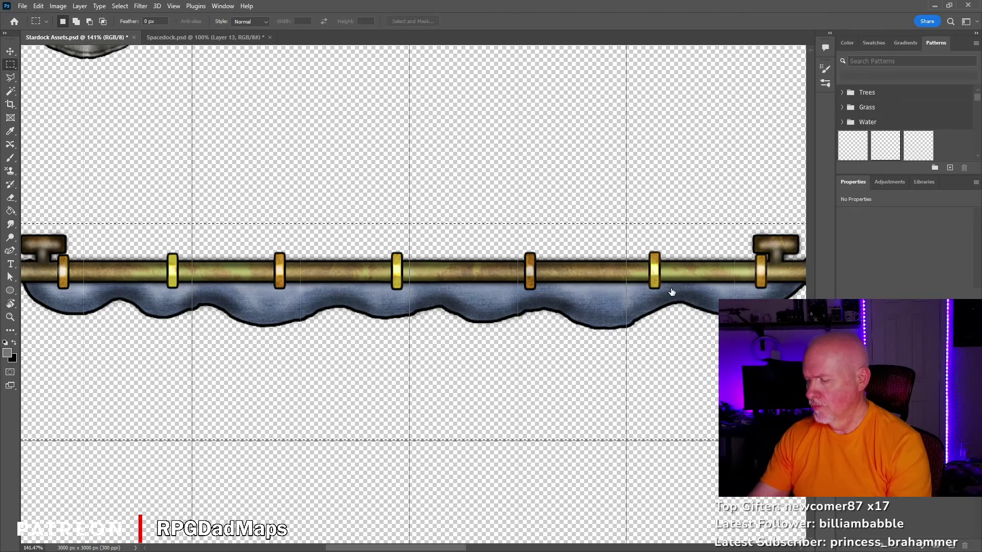
key("alt+bracketleft")
key("alt+bracketleft")
key("ctrl+Tab")
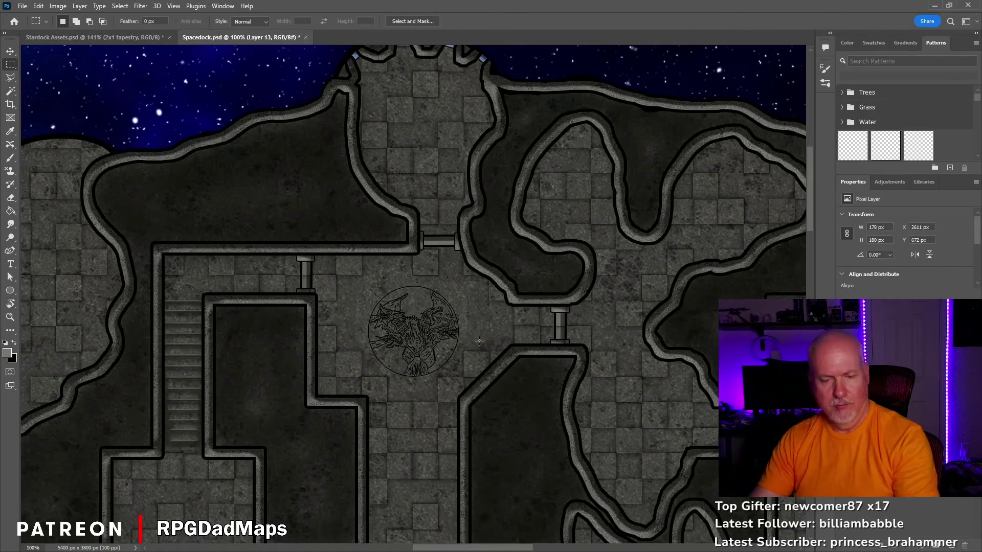
Paste the tapestry, scale it to 185 by 22 px along the emblem room's north wall, and place a rotated copy along the west wall
key("ctrl+v")
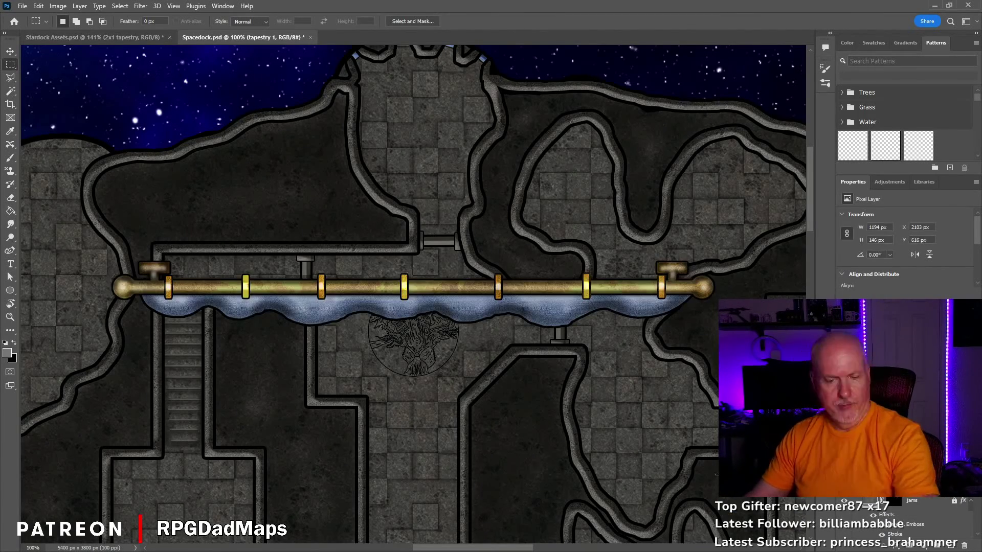
key("ctrl+t")
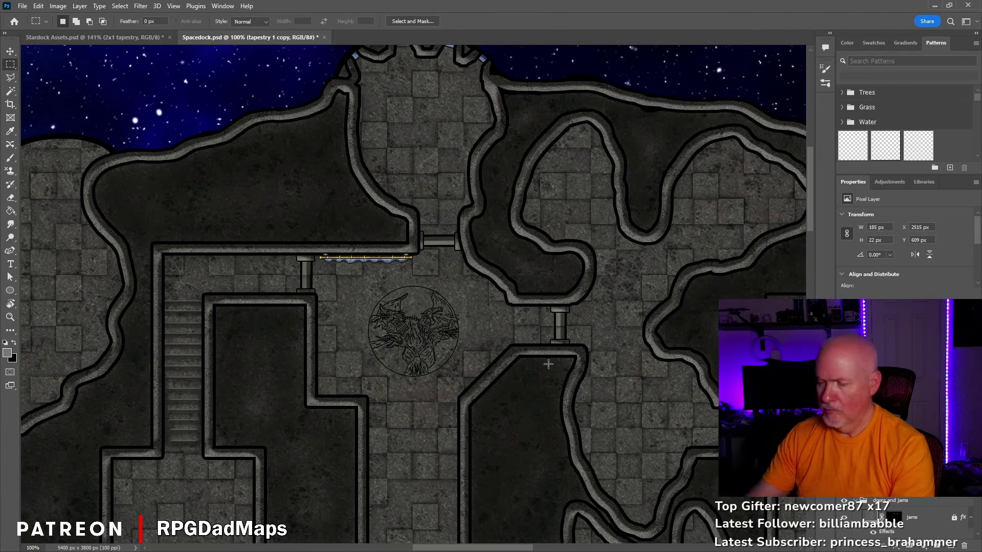
left_click_drag(425, 266, 389, 312)
key("Return")
key("v")
left_click_drag(377, 345, 322, 345)
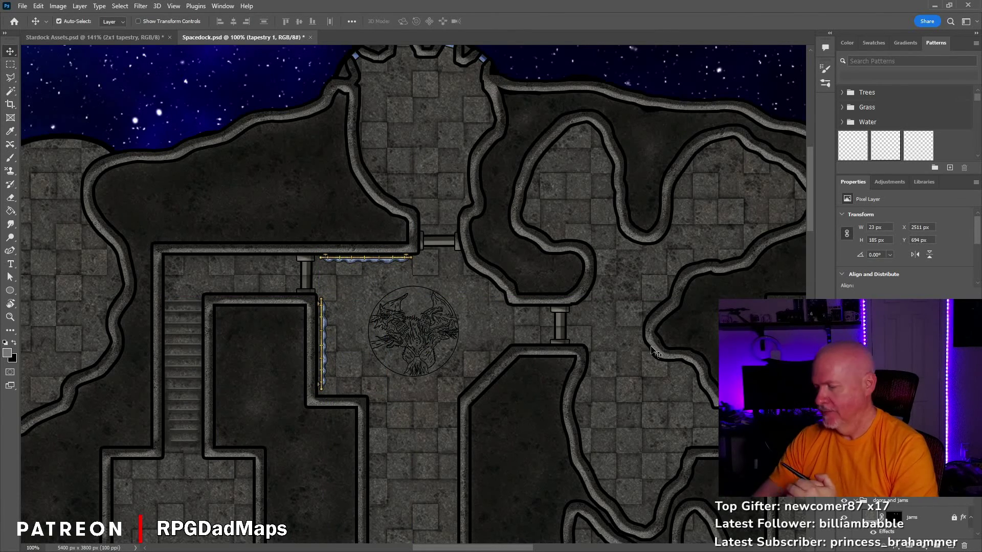
Select layer 12b and save Spacedock.psd
key("alt+bracketleft")
scroll(414, 294, "down", 3)
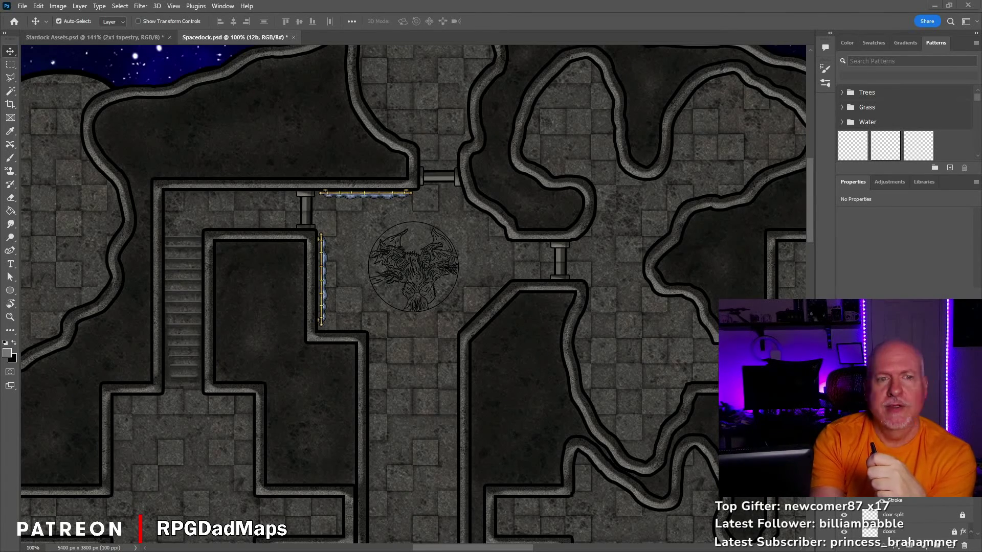
left_click_drag(72, 201, 430, 333)
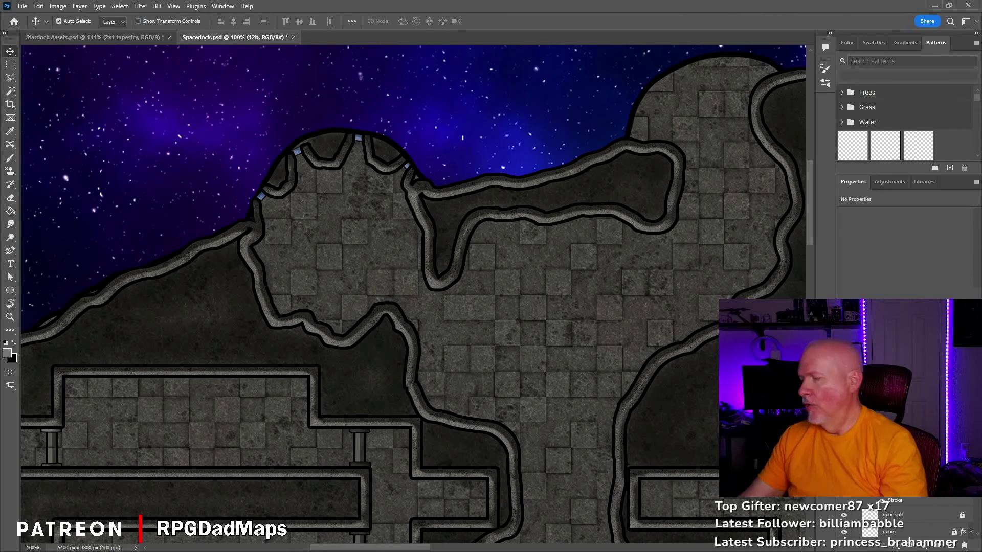
key("ctrl+s")
Move the coin pile with its five gems north into the open cavern west of the stairs
left_click_drag(576, 372, 427, 402)
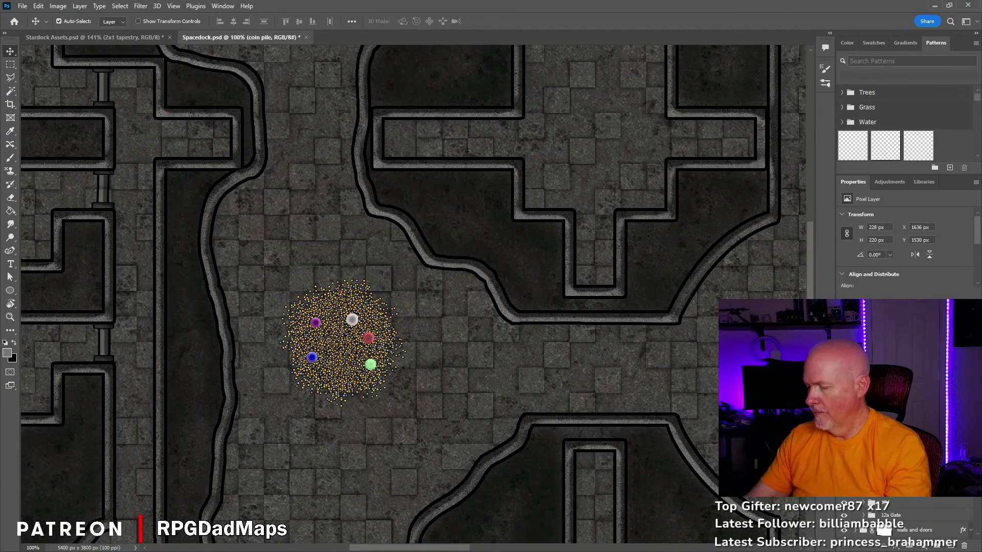
left_click(316, 322)
scroll(414, 295, "up", 6)
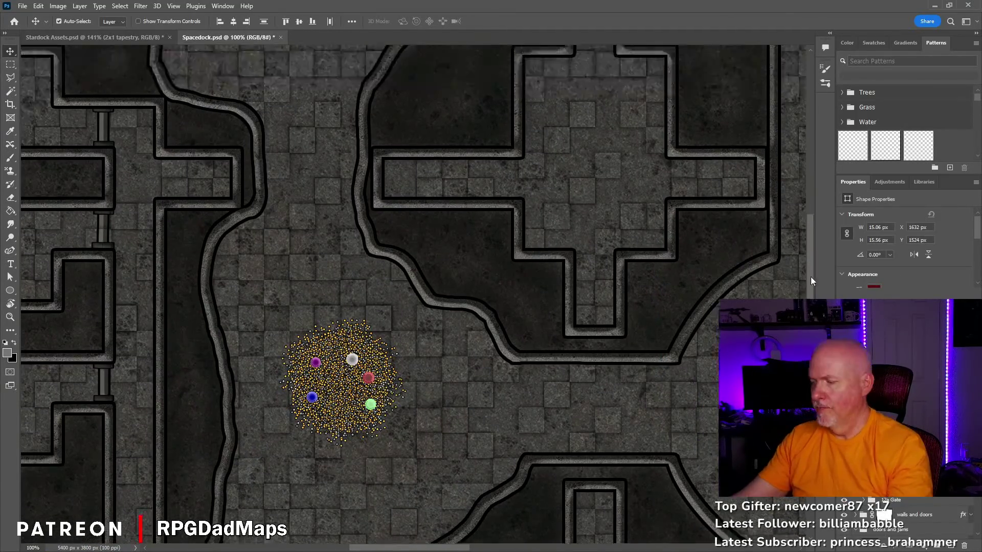
key("ctrl+v")
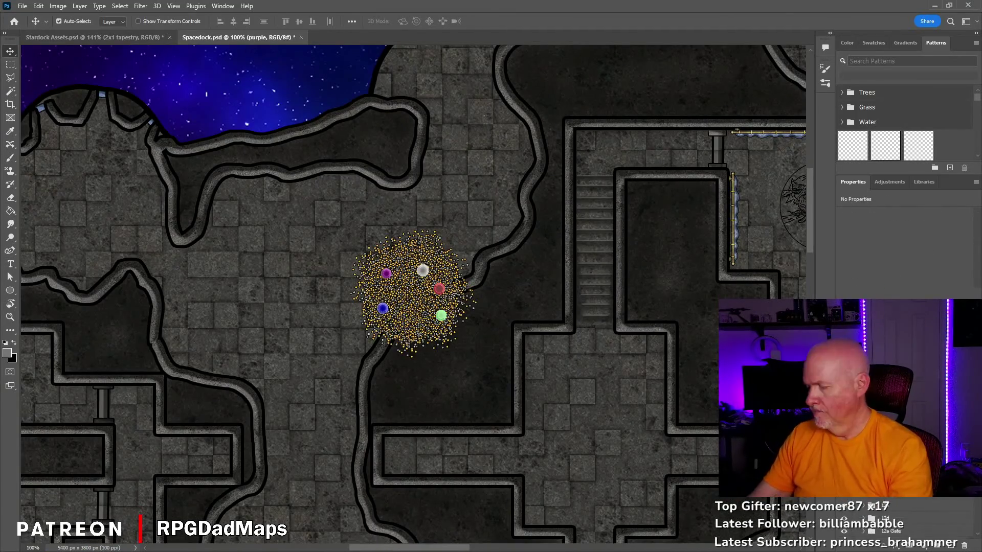
left_click_drag(409, 289, 296, 274)
Spread the coin pile to 365 by 342 px on the cavern floor and partly bury the five gems under coins
key("ctrl+t")
left_click_drag(409, 354, 307, 430)
key("Return")
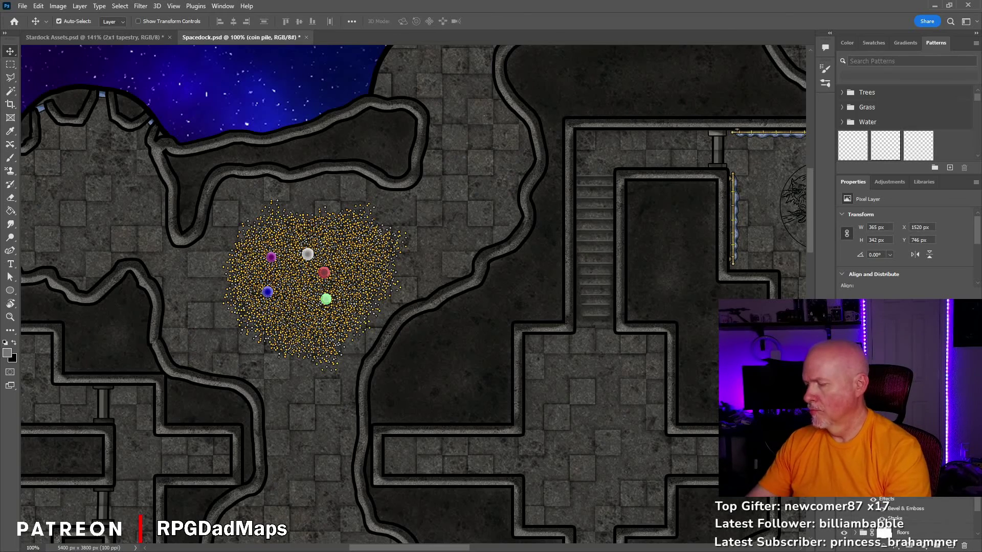
key("e")
key("ctrl+plus")
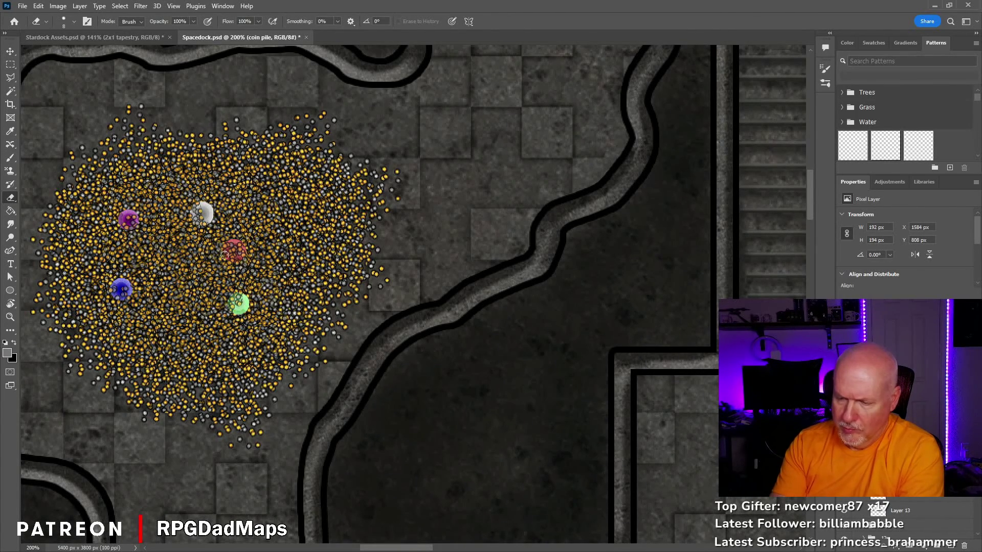
Switch to Stardock Assets.psd, select the grid cell holding the side-view blue gem, and copy the gem
key("ctrl+Tab")
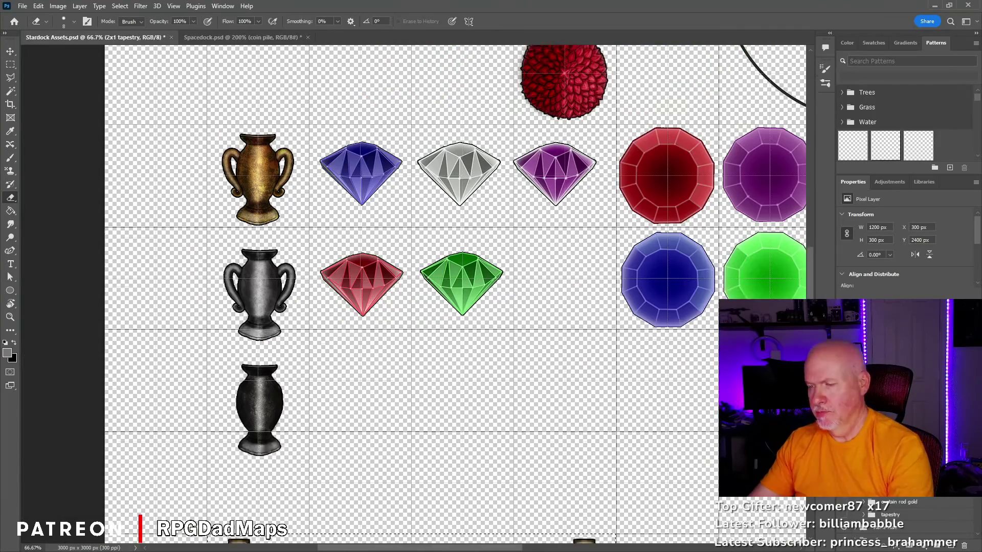
scroll(459, 294, "up", 1)
key("m")
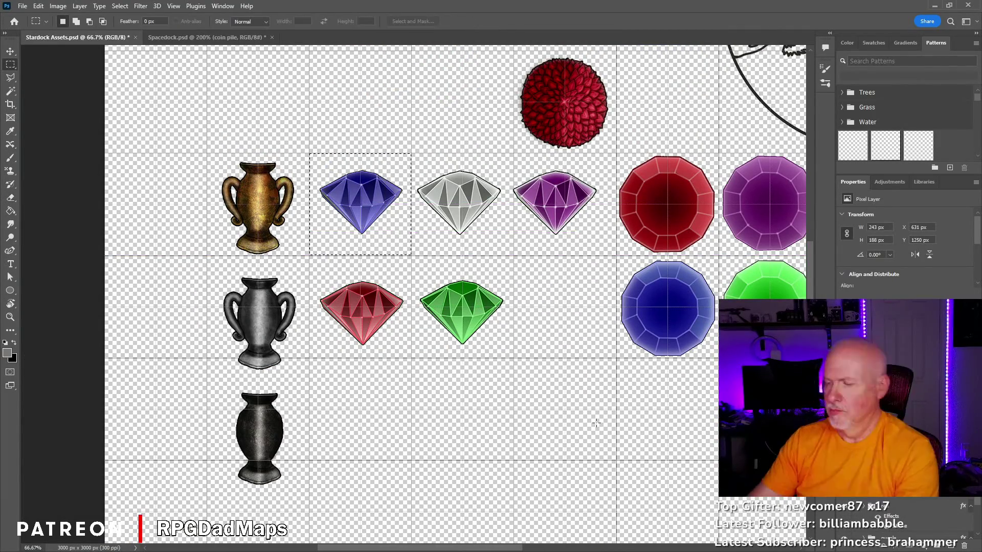
left_click_drag(310, 153, 411, 255)
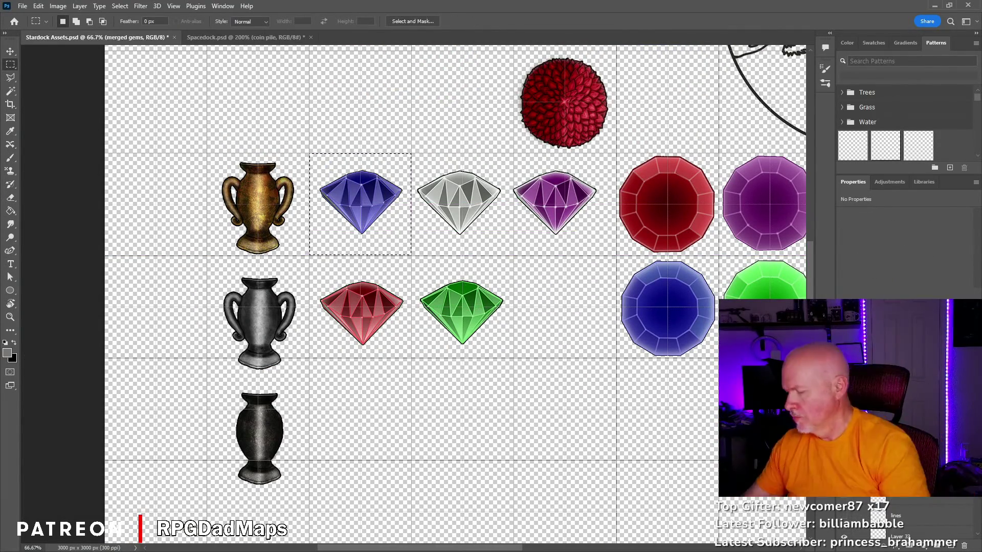
key("alt+[")
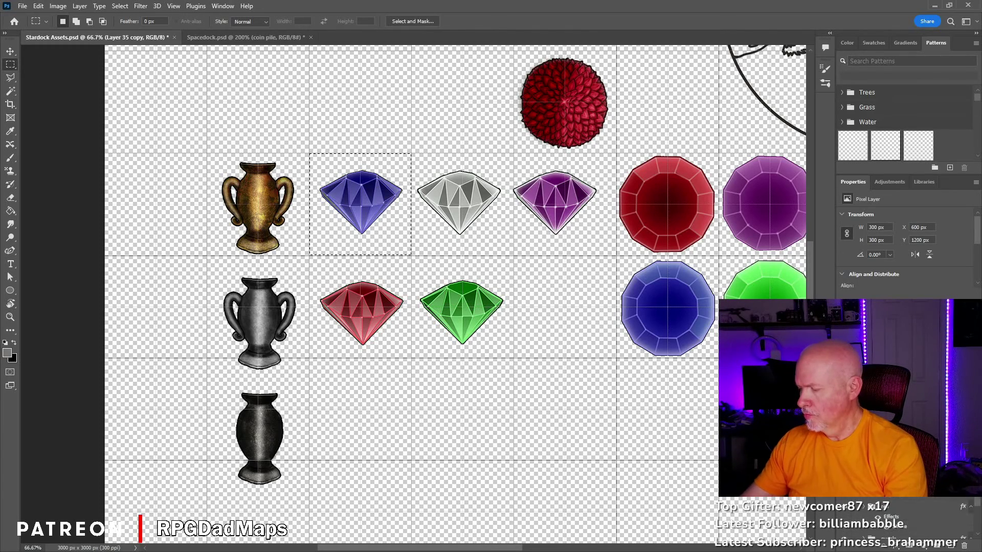
key("ctrl+c")
Paste the blue gem into Spacedock.psd, scale it to 32 by 24 px, and place it in the coin pile's northeast part
key("ctrl+Tab")
key("ctrl+v")
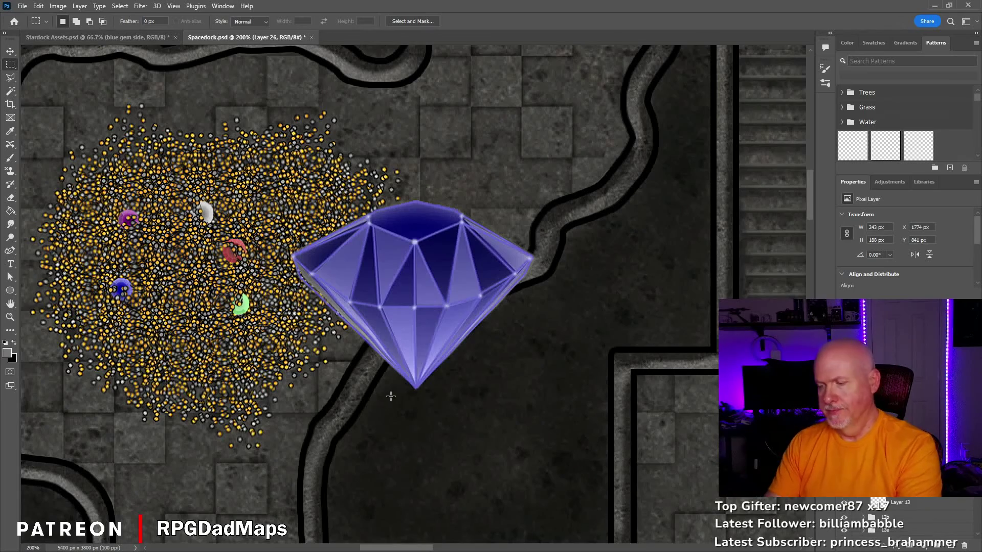
key("ctrl+shift+[")
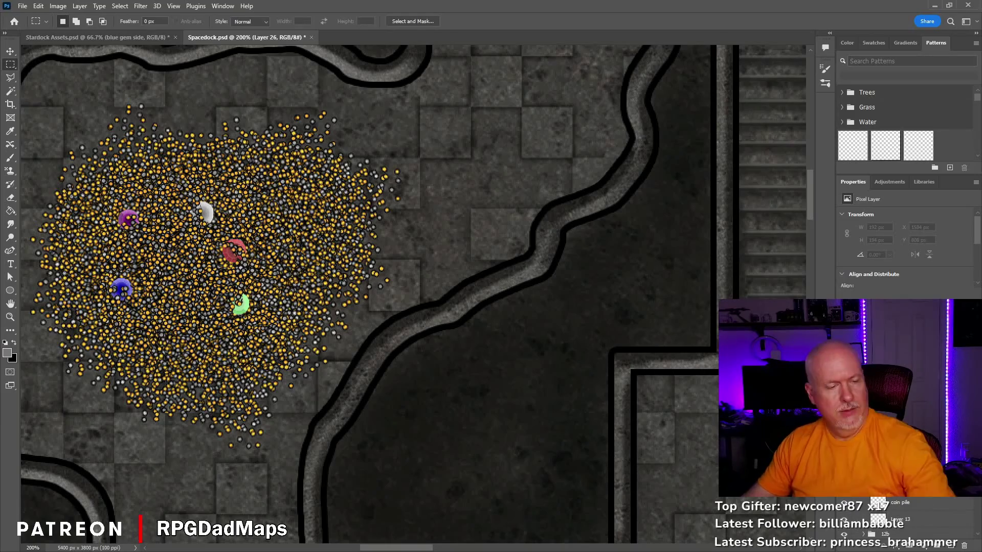
key("ctrl+Tab")
key("ctrl+Tab")
left_click_drag(313, 372, 304, 206)
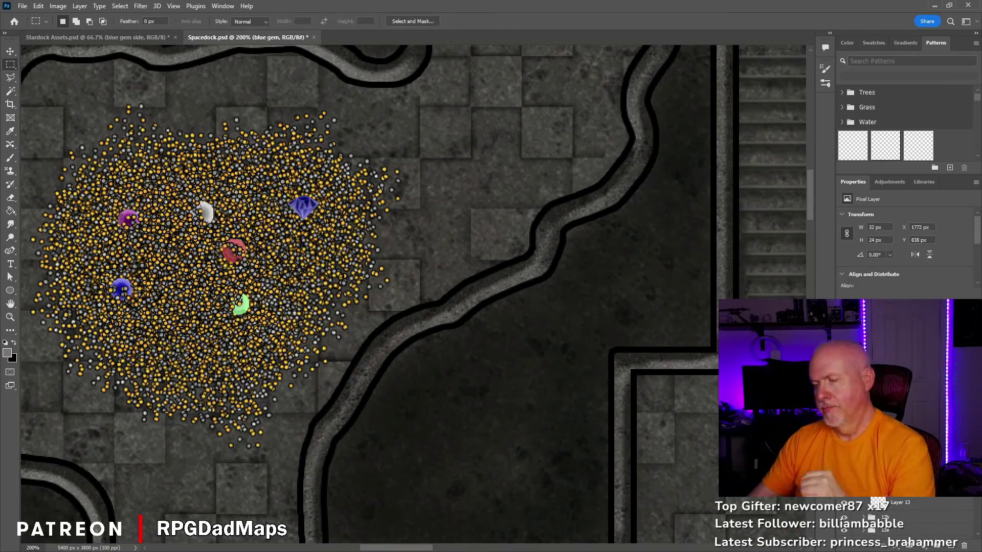
Partly bury the side-view blue gem under an extra patch of coins about 182 by 184 px, and save Spacedock.psd
key("alt+]")
key("ctrl+t")
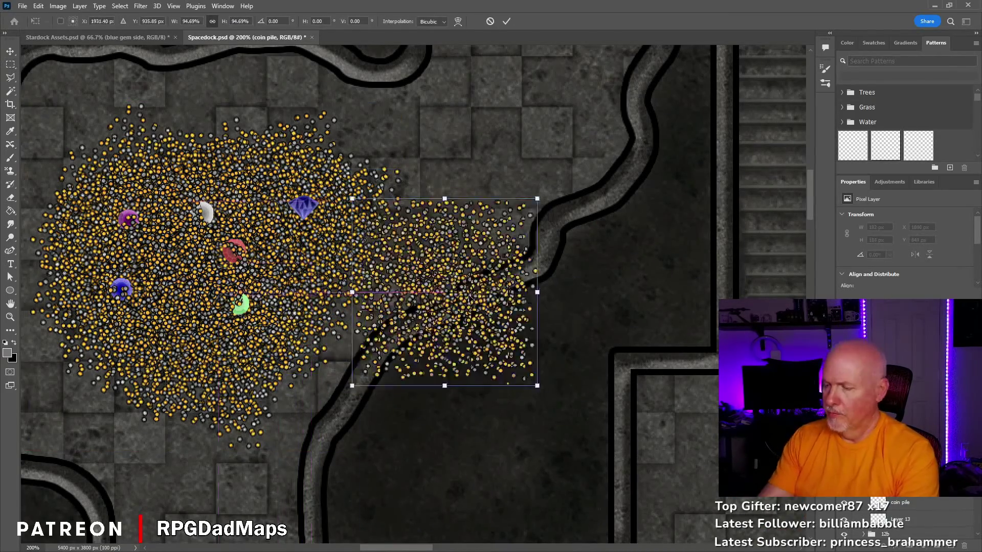
key("Return")
left_click_drag(481, 239, 306, 193)
key("e")
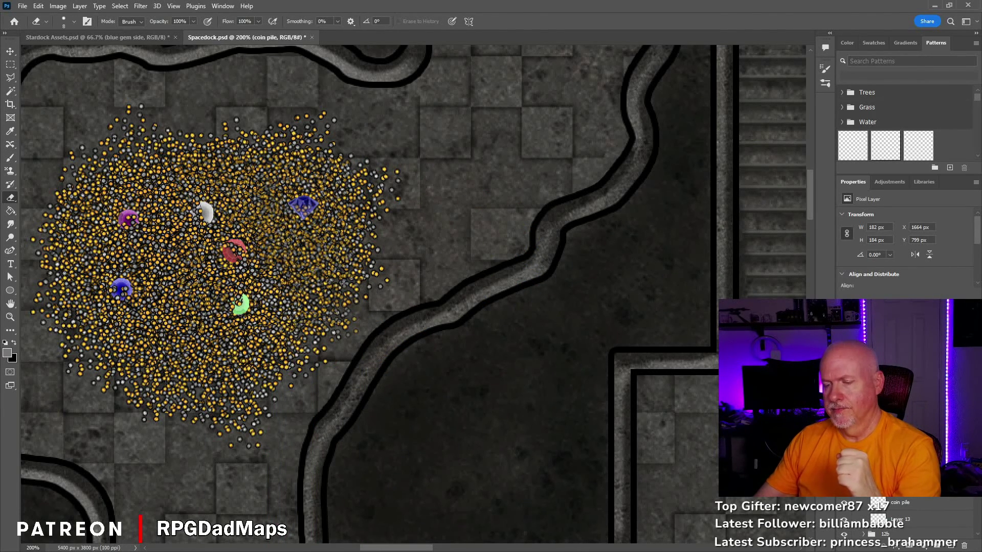
left_click(10, 159)
key("ctrl+minus")
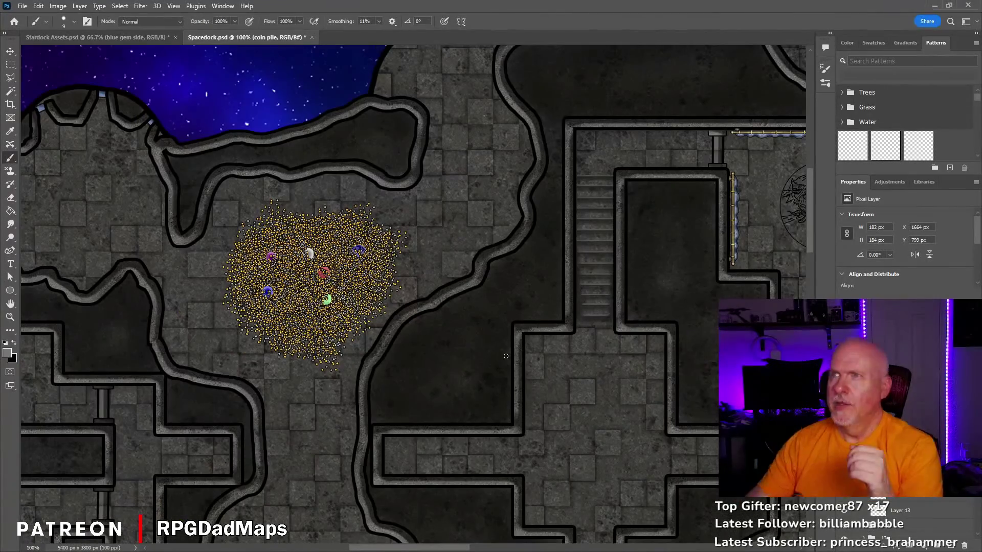
key("ctrl+s")
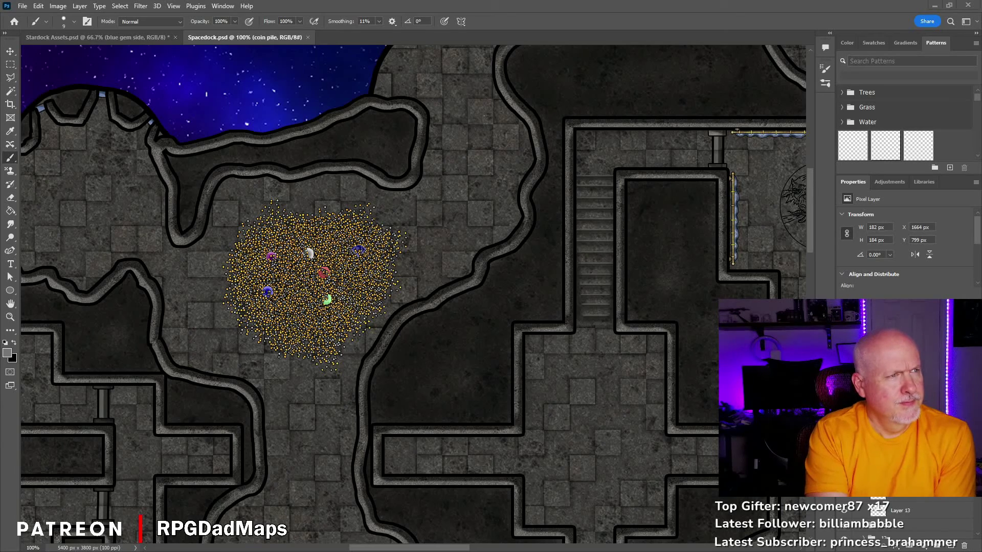
Switch to Stardock Assets.psd, add a layer named sketch, and select the empty 300 by 300 px grid cell below the green gem
key("ctrl+Tab")
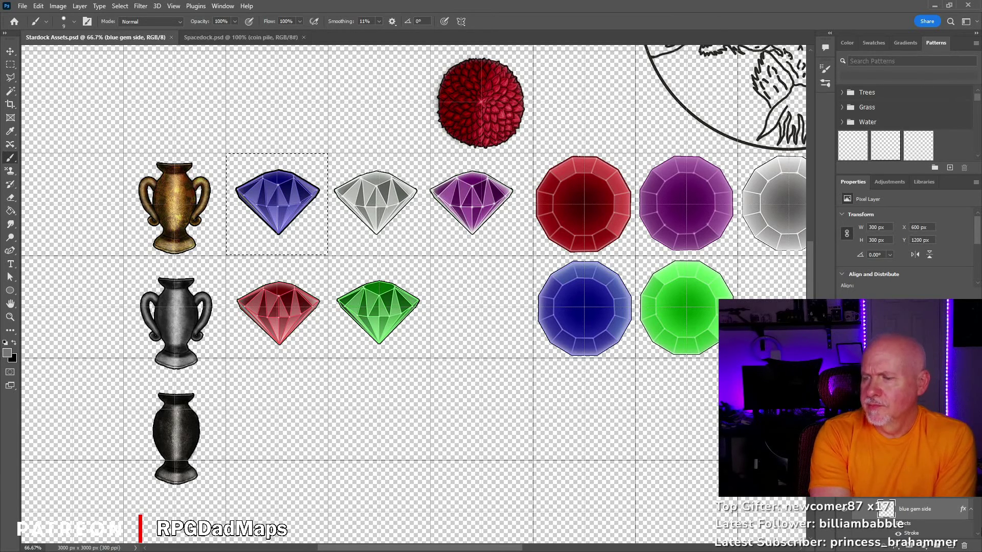
key("ctrl+g")
key("l")
key("d")
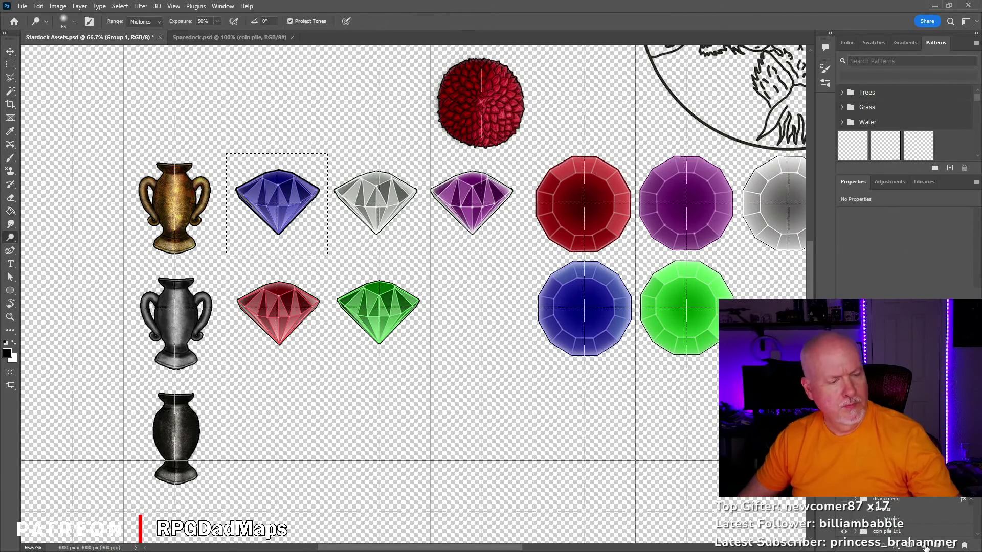
key("ctrl+z")
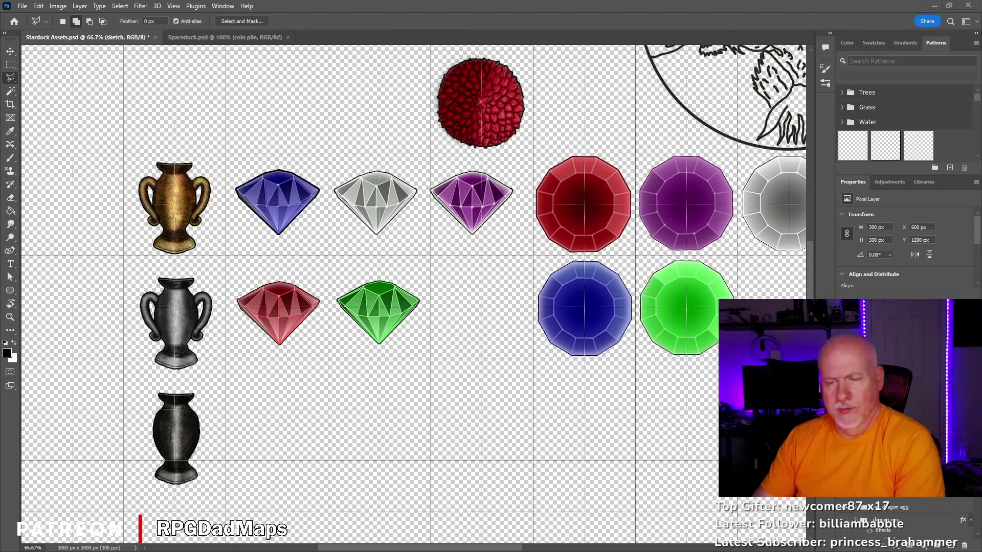
key("b")
key("ctrl+d")
key("m")
mouse_move(381, 359)
left_mouse_down()
mouse_move(438, 463)
mouse_move(359, 371)
left_mouse_up()
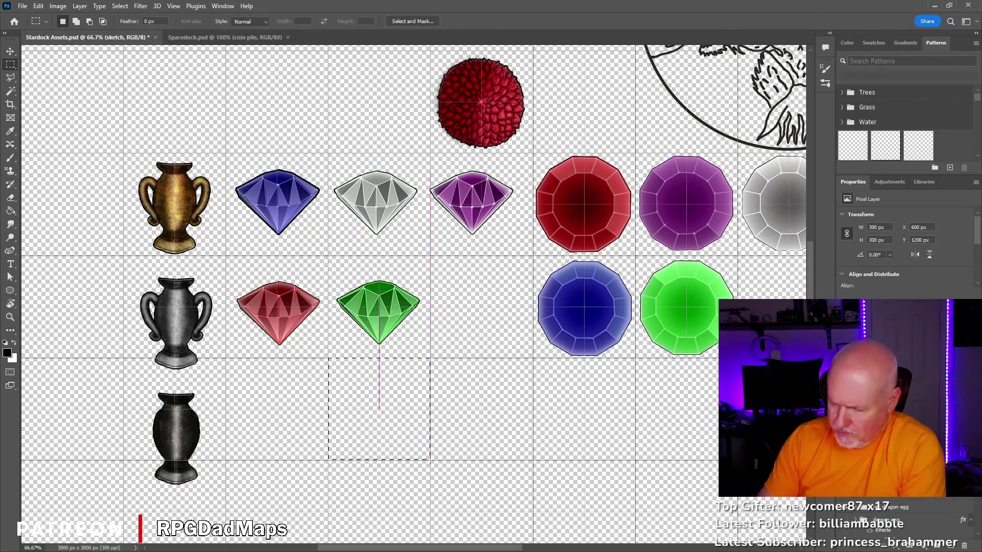
Sketch four small heart-shaped scale outlines inside the selected cell
key("b")
key("r")
mouse_move(377, 404)
left_mouse_down()
mouse_move(415, 300)
mouse_move(283, 297)
mouse_move(347, 308)
mouse_move(333, 315)
mouse_move(358, 288)
mouse_move(364, 312)
mouse_move(372, 282)
mouse_move(366, 304)
left_mouse_up()
key("r")
key("r")
key("r")
key("5")
Try to fill one outlined scale with brown using a lasso selection and the Paint Bucket
left_click(12, 81)
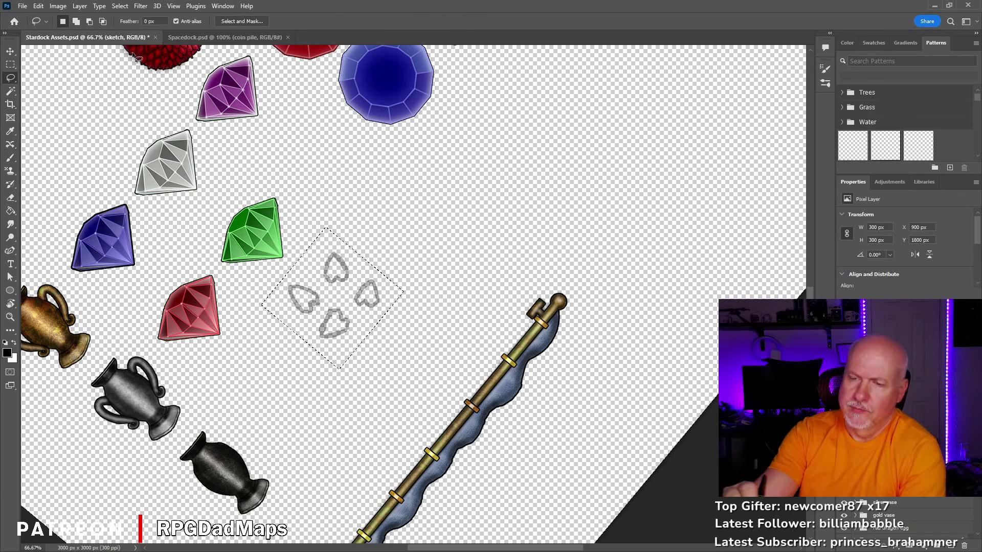
left_click(367, 294)
key("g")
left_click(373, 298)
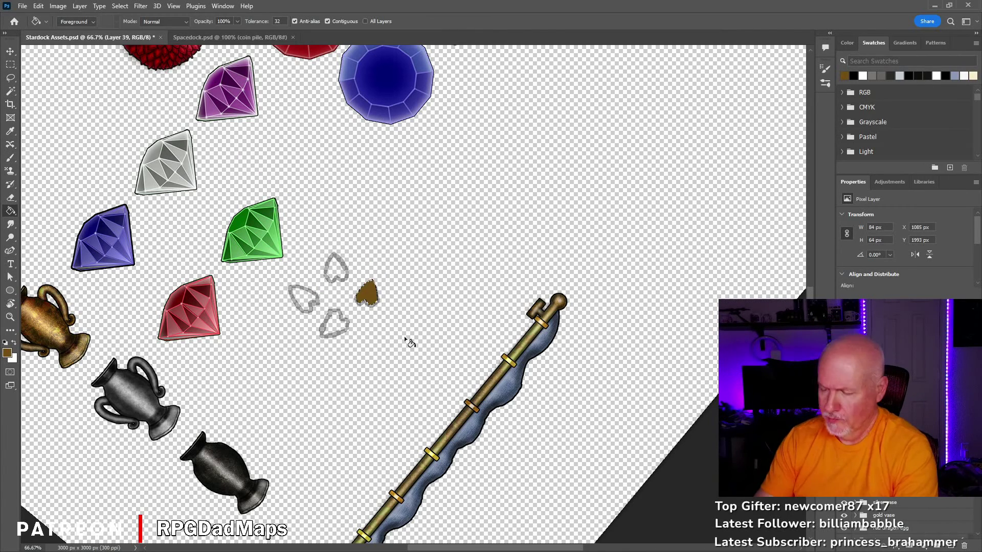
key("ctrl+z")
Paint all four scale shapes solid brown by brush, and pick a dark maroon as the brush colour
key("b")
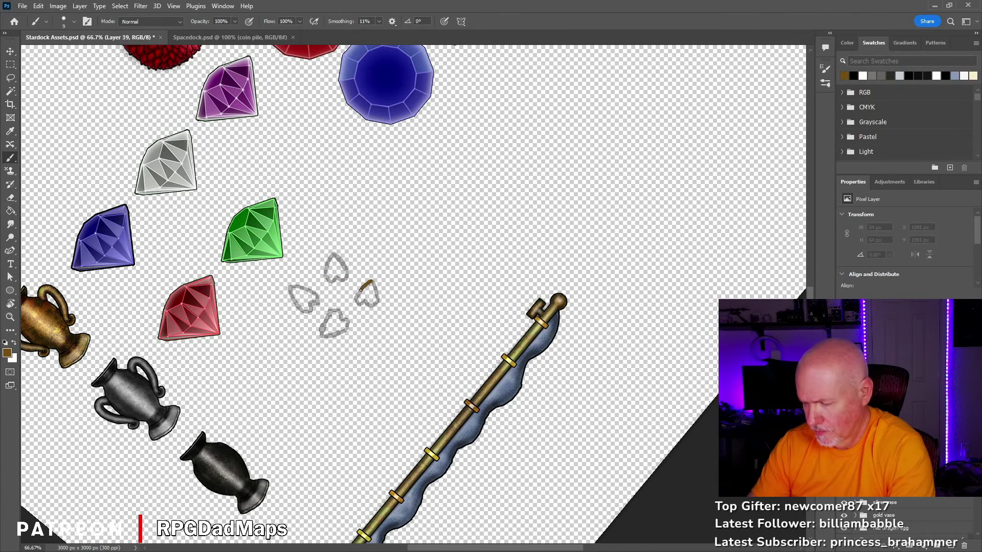
mouse_move(376, 307)
left_mouse_down()
mouse_move(325, 273)
mouse_move(345, 319)
left_mouse_up()
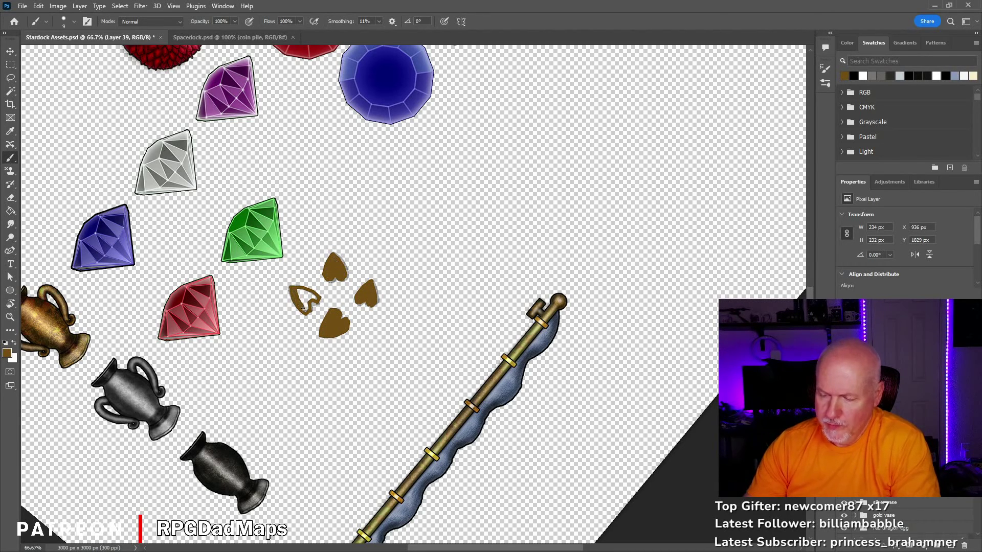
left_click(342, 311, "alt")
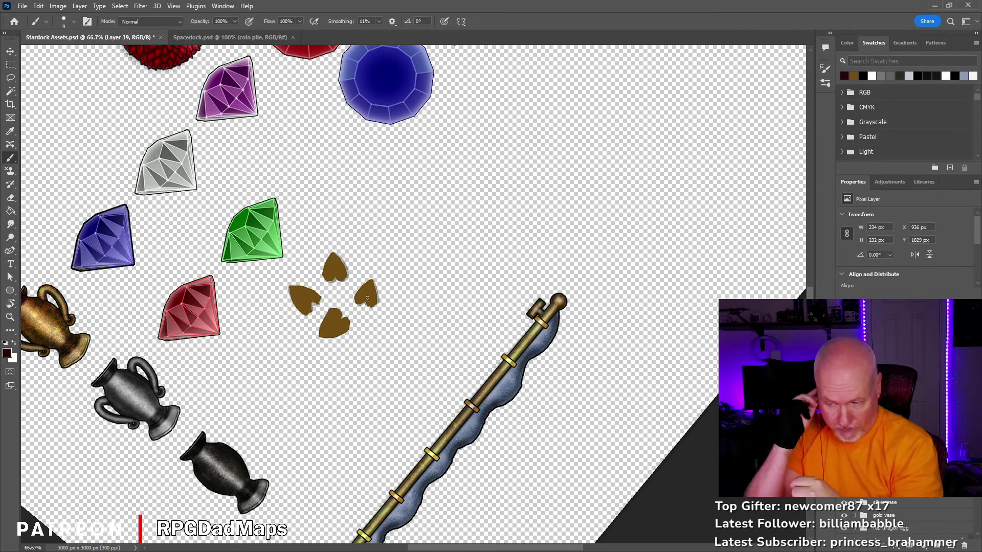
Name the brown layer scale, and draw a thin dark centre line down each scale on a layer named lines
scroll(433, 315, "down", 1)
key("ctrl+shift+alt+n")
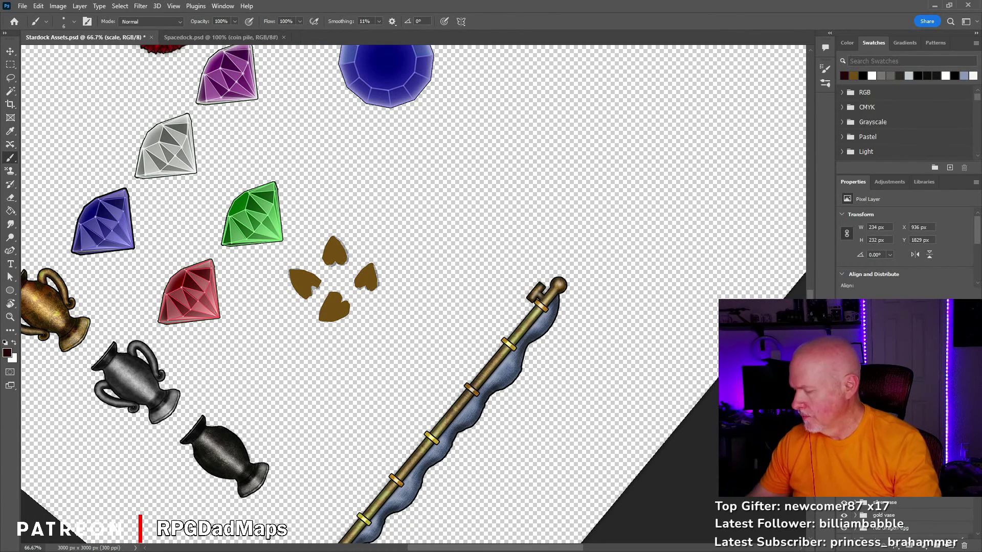
key("ctrl+z")
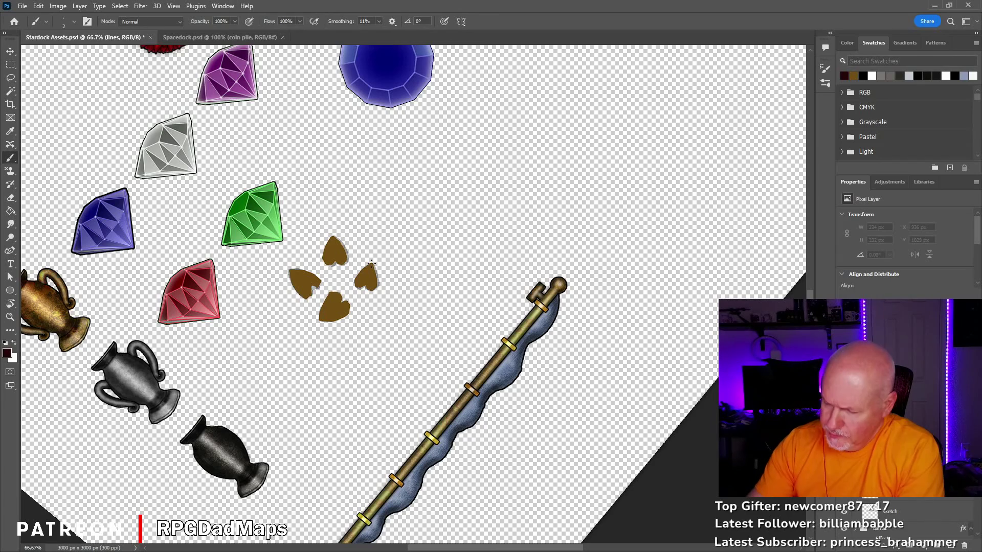
key("ctrl+z")
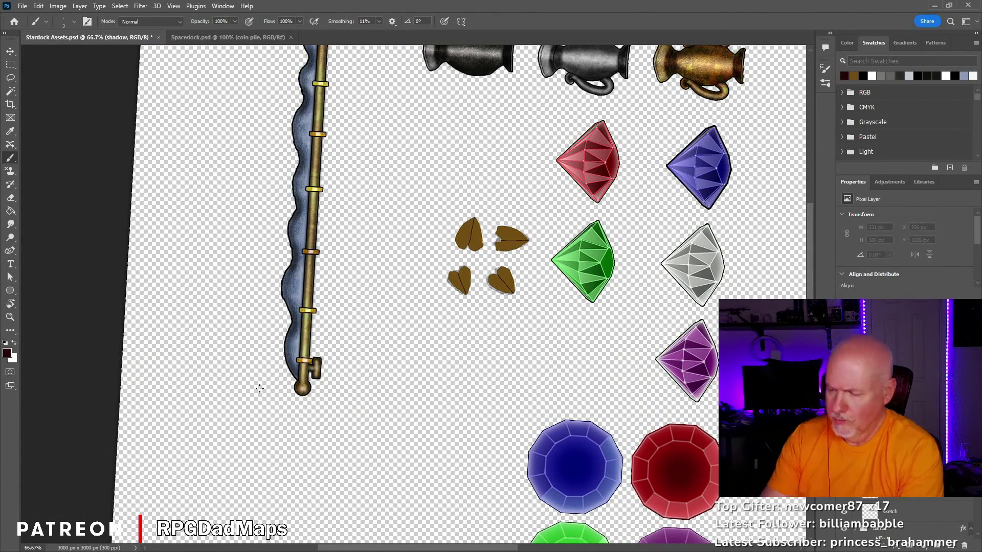
Shade one half of each scale in dark maroon on the shadow layer, using 42% opacity and 45% flow
key("ctrl+1")
key("4")
key("2")
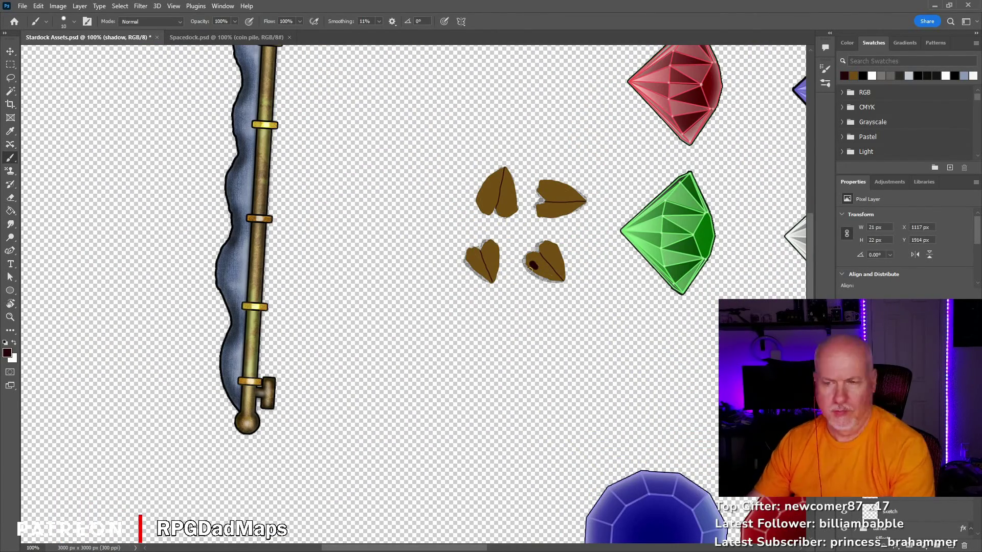
key("shift+4")
key("shift+5")
mouse_move(529, 259)
left_mouse_down()
mouse_move(559, 280)
mouse_move(531, 256)
left_mouse_up()
mouse_move(489, 279)
left_mouse_down()
mouse_move(468, 252)
mouse_move(476, 259)
left_mouse_up()
left_click_drag(501, 171, 482, 207)
left_click_drag(541, 200, 575, 198)
Paint the unshaded half of each scale red on the highlight layer, and brighten the centre ridges with a smaller pink brush
key("alt+bracketright")
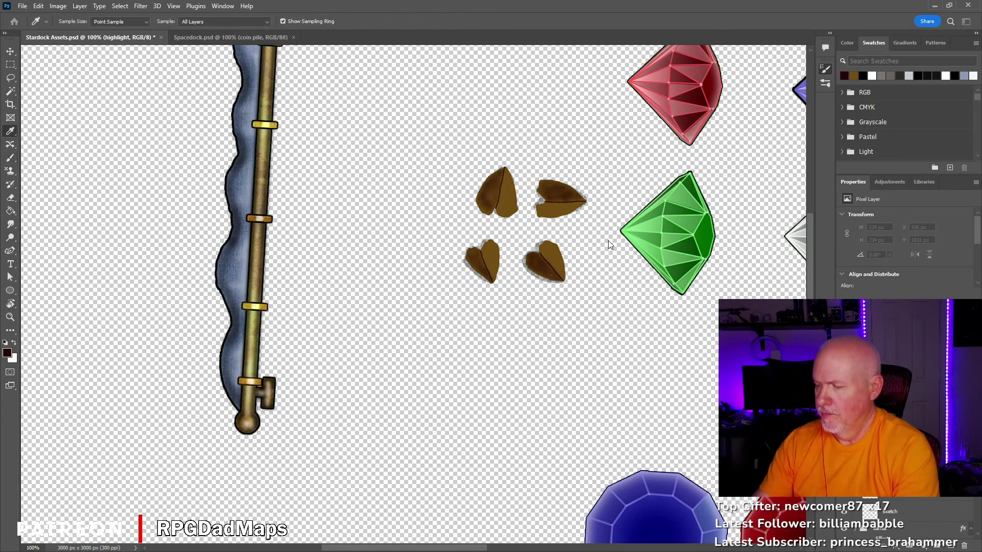
left_click_drag(490, 248, 494, 273)
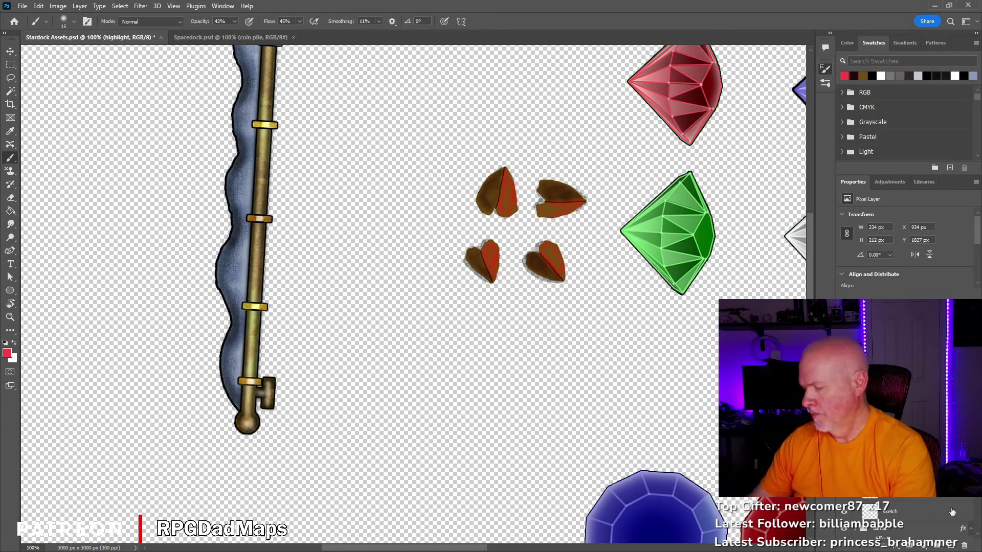
key("alt+bracketright")
key("bracketleft")
key("bracketleft")
key("bracketleft")
key("bracketleft")
key("bracketleft")
key("bracketleft")
key("bracketleft")
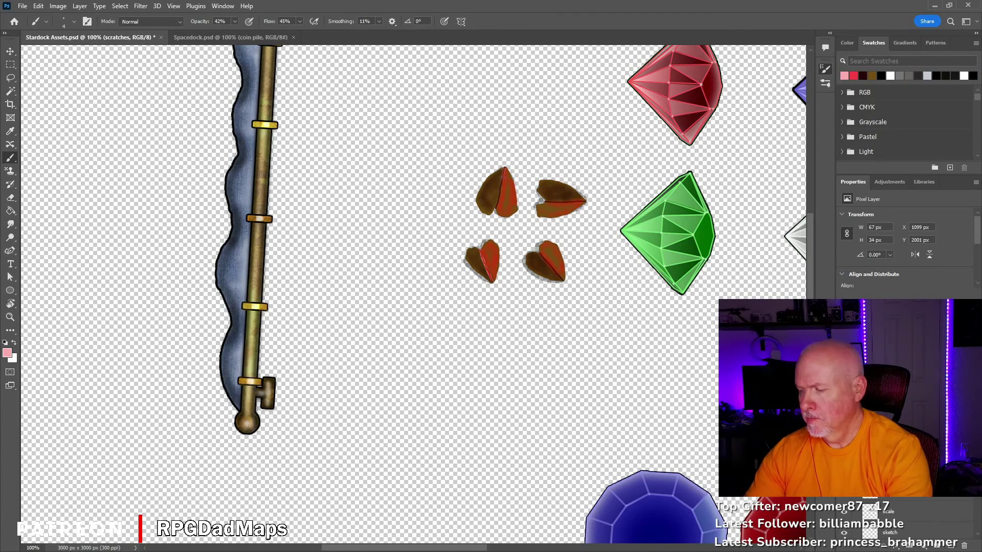
key("alt+bracketright")
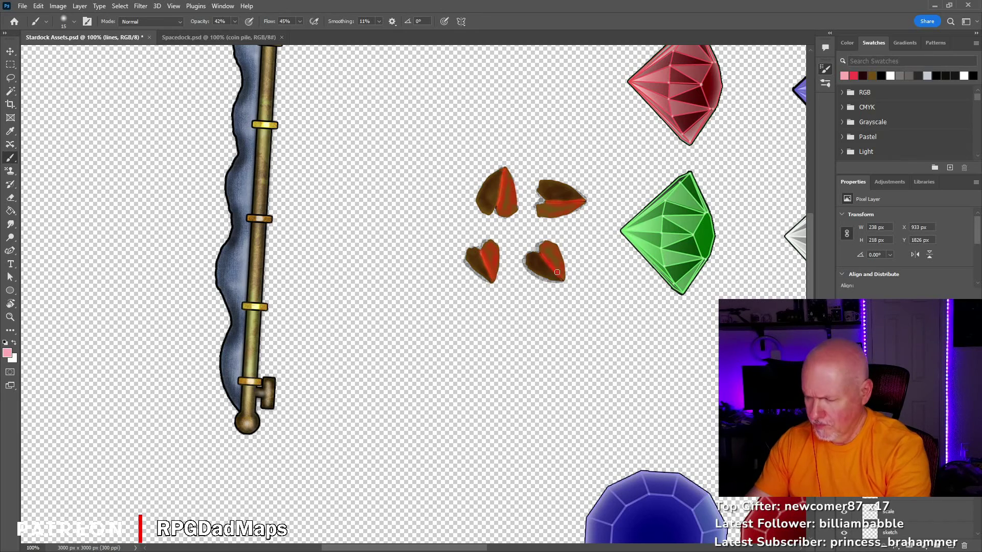
Hide the sketch and draw thin dark and pink scratches across the scales on the scratches layer, at 58% opacity and 61% flow
key("alt+bracketleft")
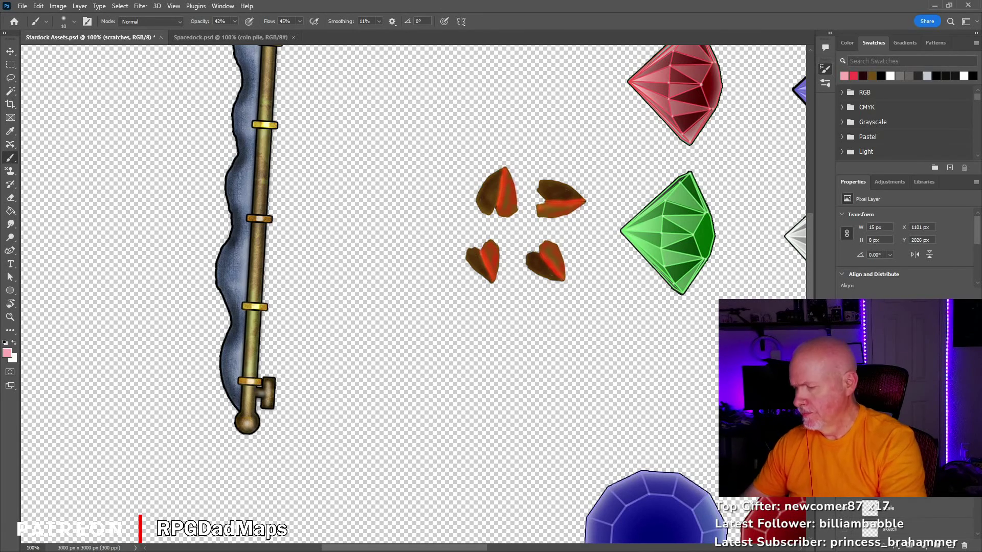
left_click(567, 268, "alt")
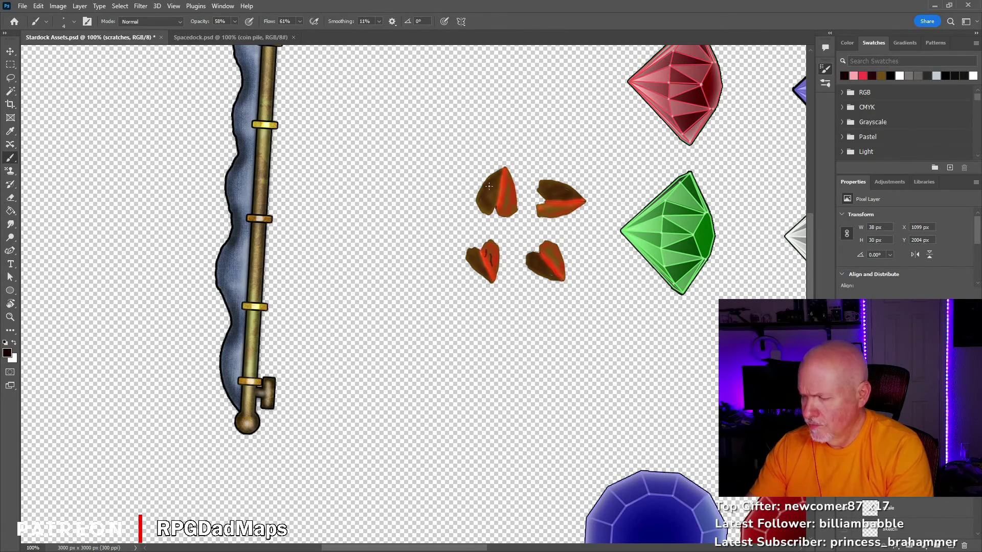
left_click(555, 250, "alt")
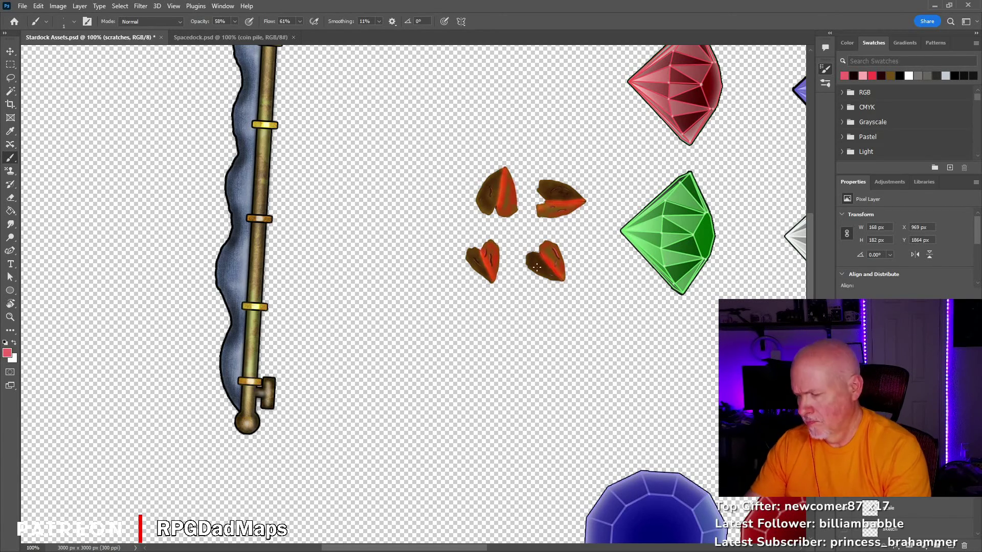
left_click(557, 257, "alt")
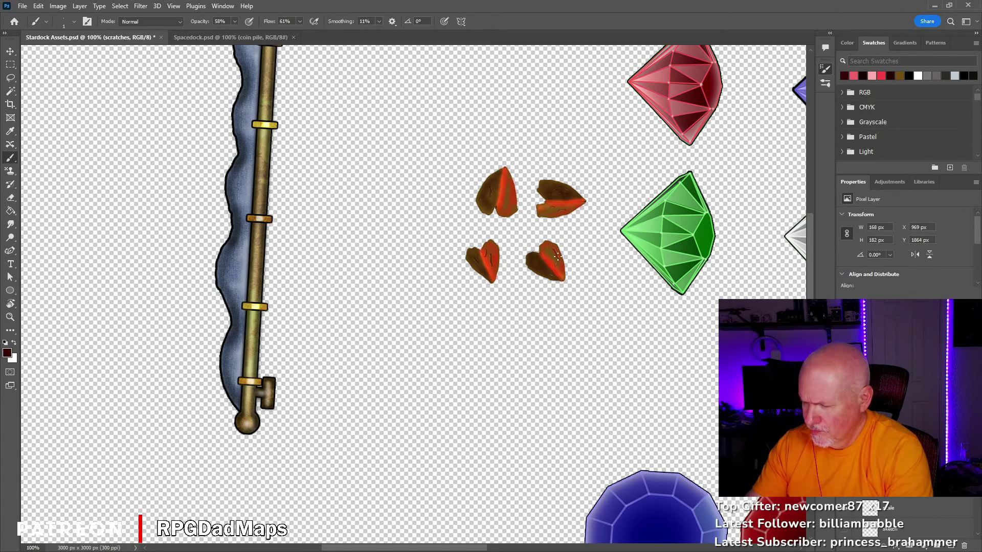
Strengthen the red halves of the scales on the highlight layer with brighter reds and a smaller brush
left_click(559, 210, "alt")
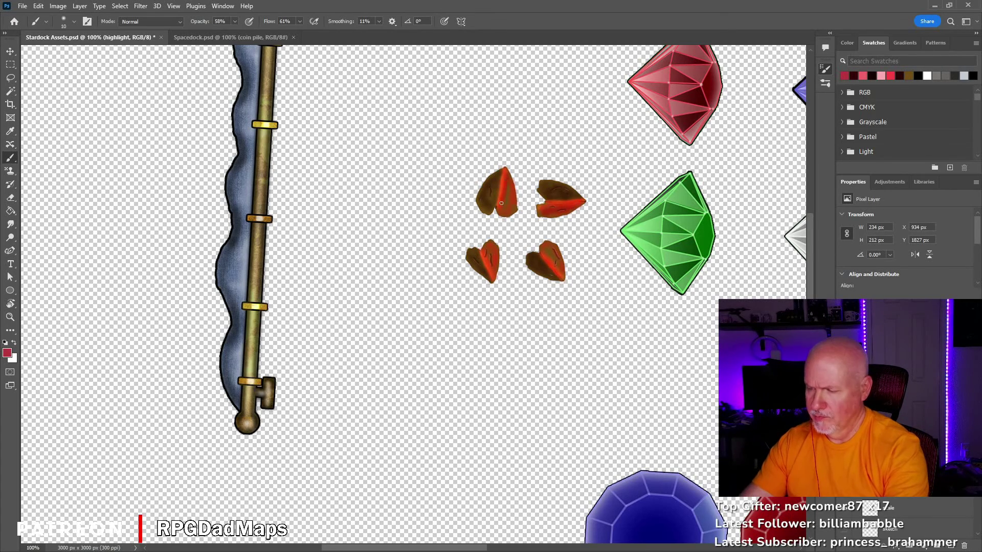
left_click(559, 212, "alt")
key("bracketleft")
key("bracketleft")
key("bracketleft")
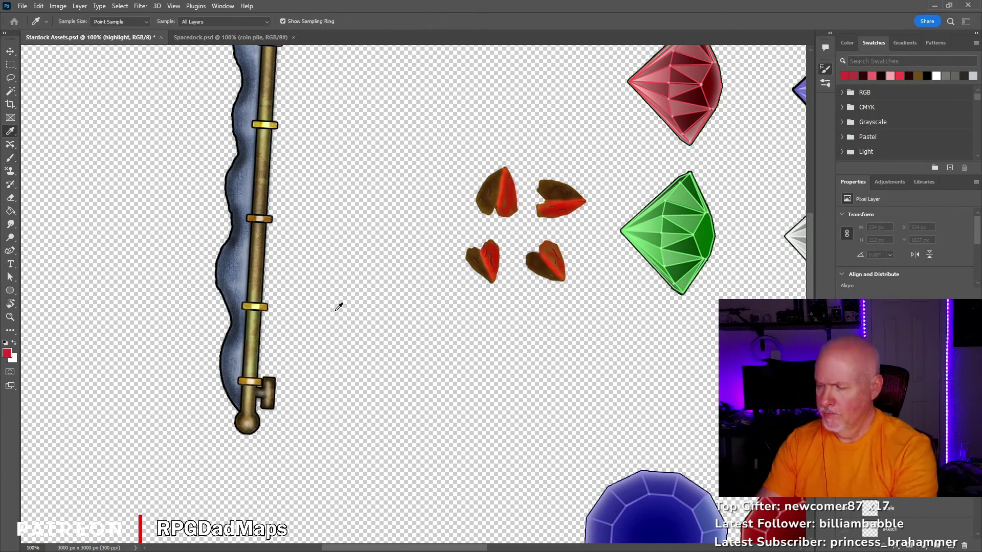
left_click(560, 215, "alt")
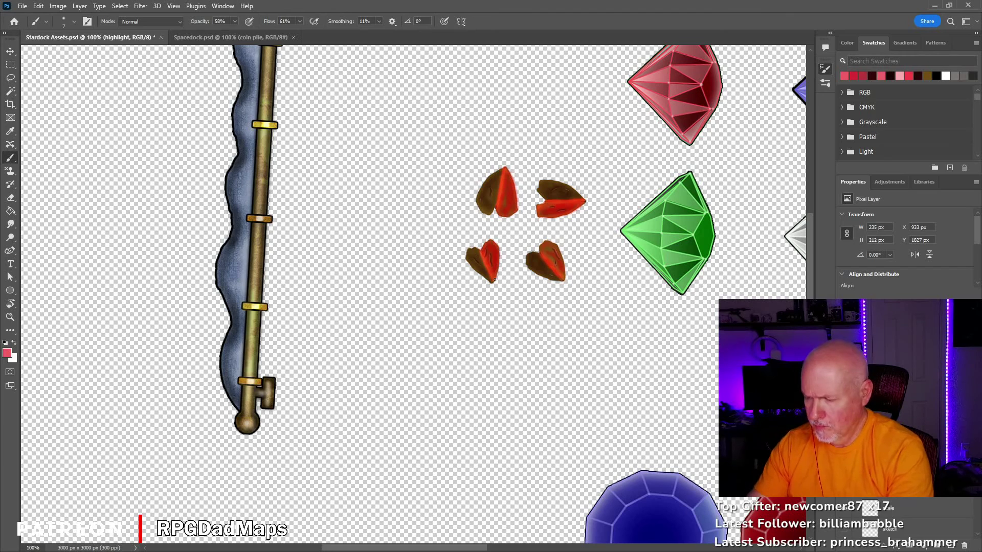
Touch up the scales on the highlight layer with a larger brush, sampling reds and dark maroon from the artwork
key("bracketright")
key("bracketright")
left_click(574, 207, "alt")
key("bracketright")
key("bracketright")
left_click(470, 265, "alt")
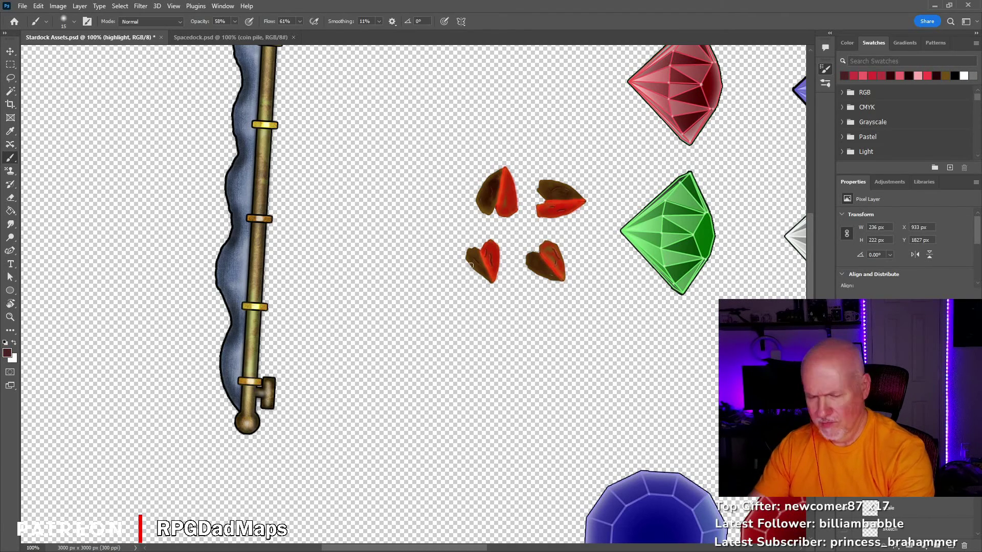
Deepen the dark halves of the scales on the shadow layer with sampled dark tones at 33% opacity and 26% flow
key("alt+bracketleft")
key("3")
key("3")
key("shift+2")
key("shift+6")
left_click(498, 181, "alt")
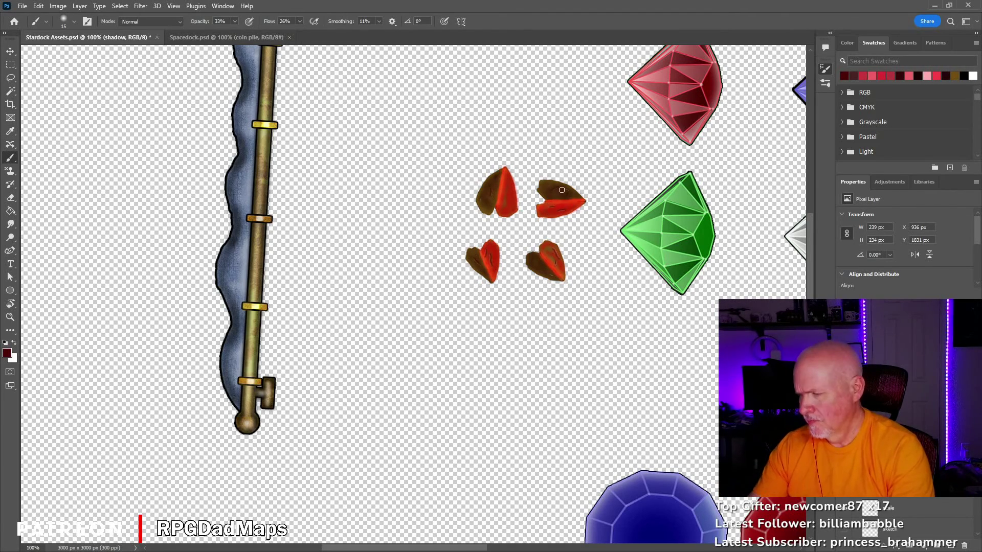
left_click(485, 218, "alt")
Refine the scales on the lines and scratches layers with a fine brush in light and pink tones at 50% opacity and 50% flow
key("alt+bracketright")
left_click(504, 209, "alt")
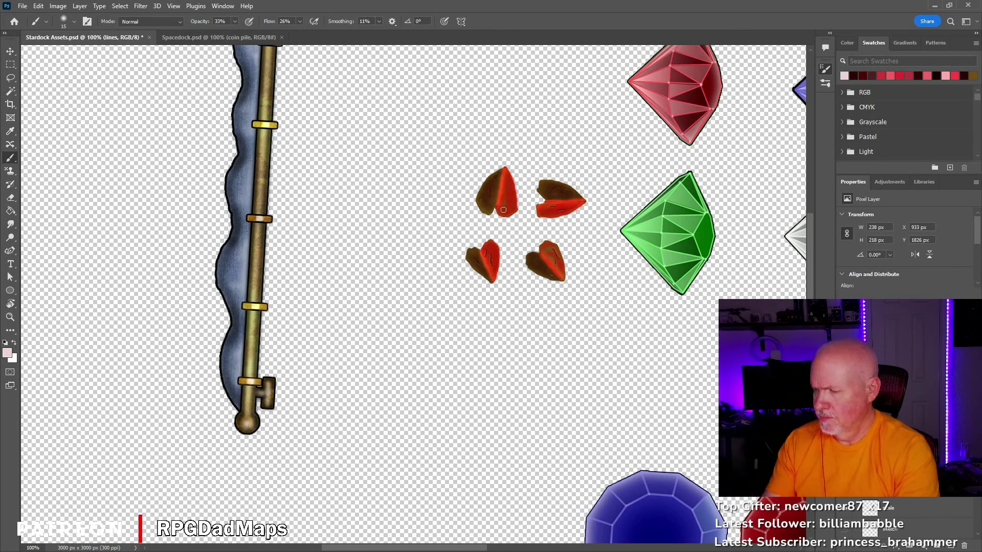
key("bracketright")
left_click(504, 170, "alt")
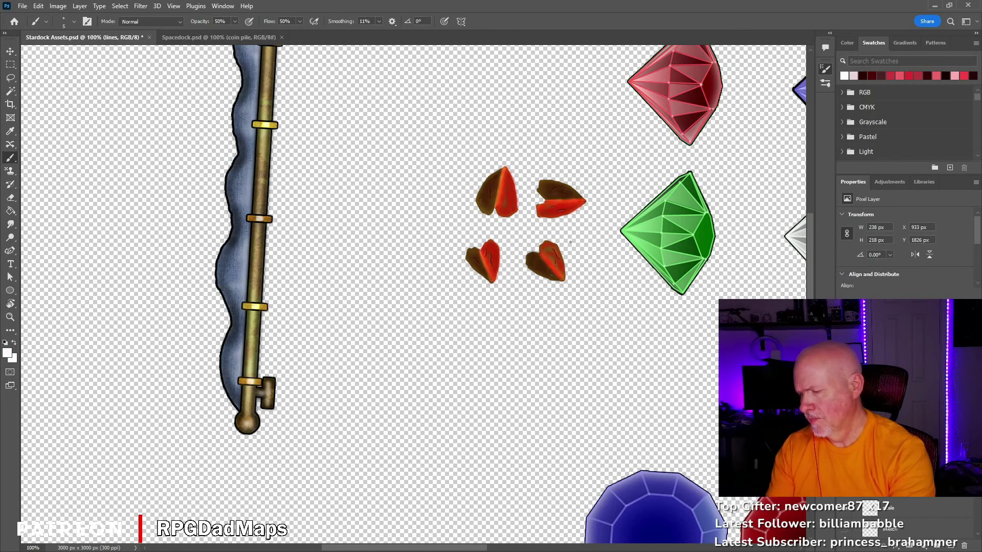
key("alt+bracketright")
left_click(508, 187, "alt")
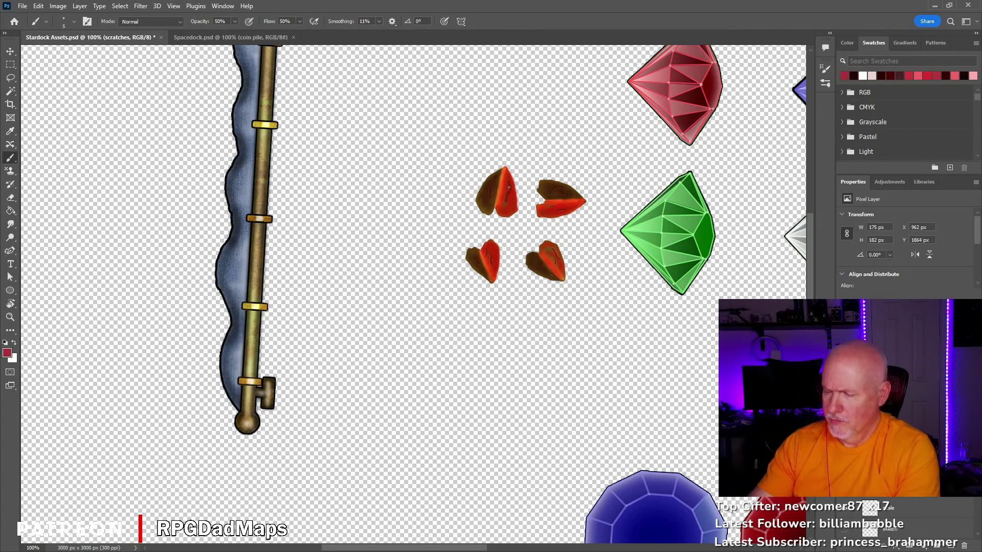
left_click(509, 188, "alt")
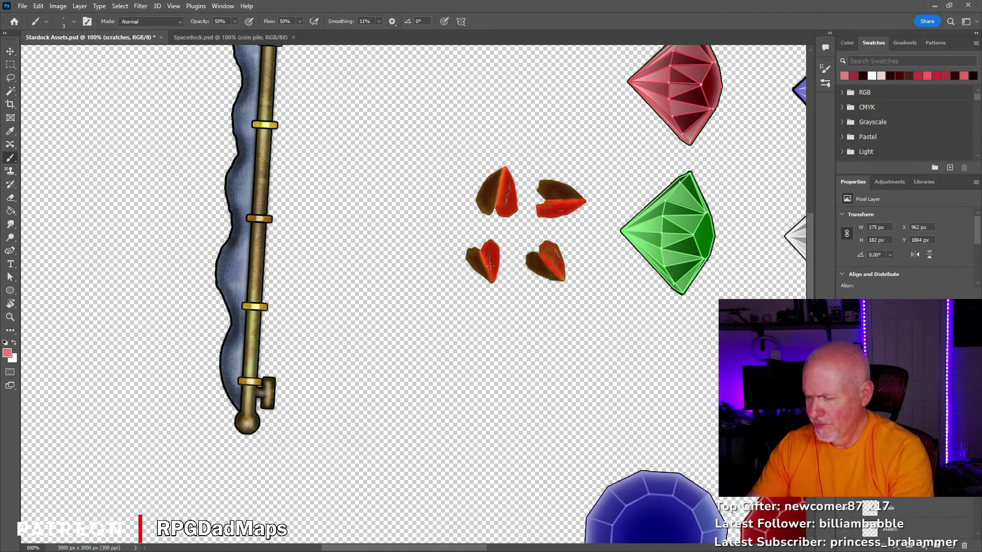
Rotate the canvas view upright, show the grid and select the 300 px cell around the scales on the scales red layer
key("alt+bracketleft")
key("alt+bracketleft")
key("alt+bracketleft")
key("r")
left_click_drag(698, 164, 298, 361)
key("m")
key("ctrl+apostrophe")
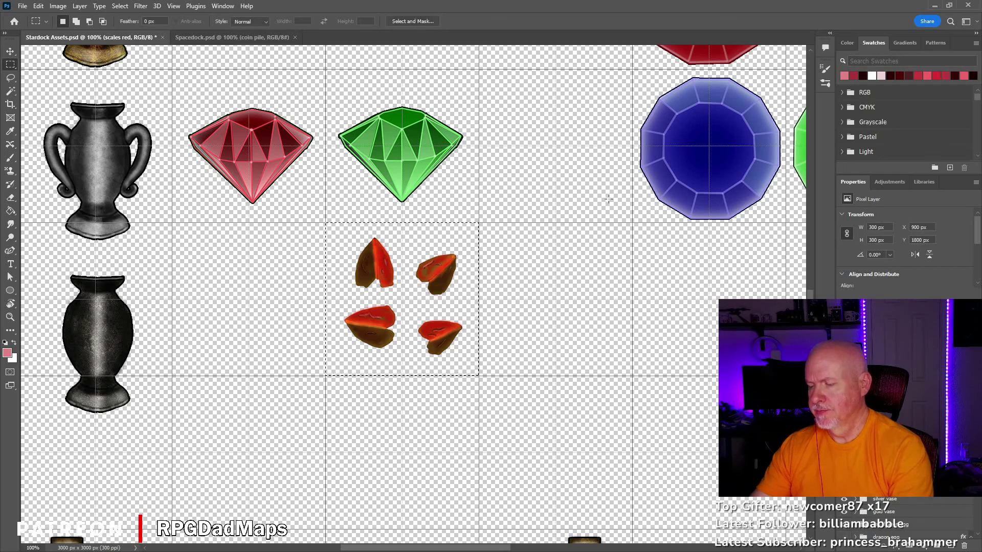
Paste the scales into Spacedock.psd, shrink them and place two small groups northeast of the upper treasure pile
key("ctrl+Tab")
key("ctrl+v")
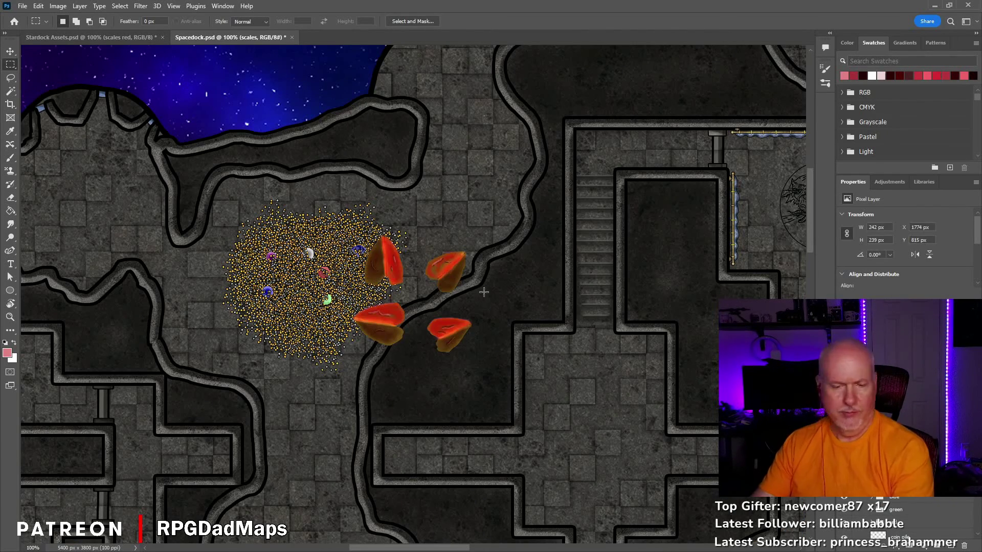
key("ctrl+t")
left_click_drag(471, 351, 466, 215)
key("Return")
key("ctrl+alt+t")
key("Return")
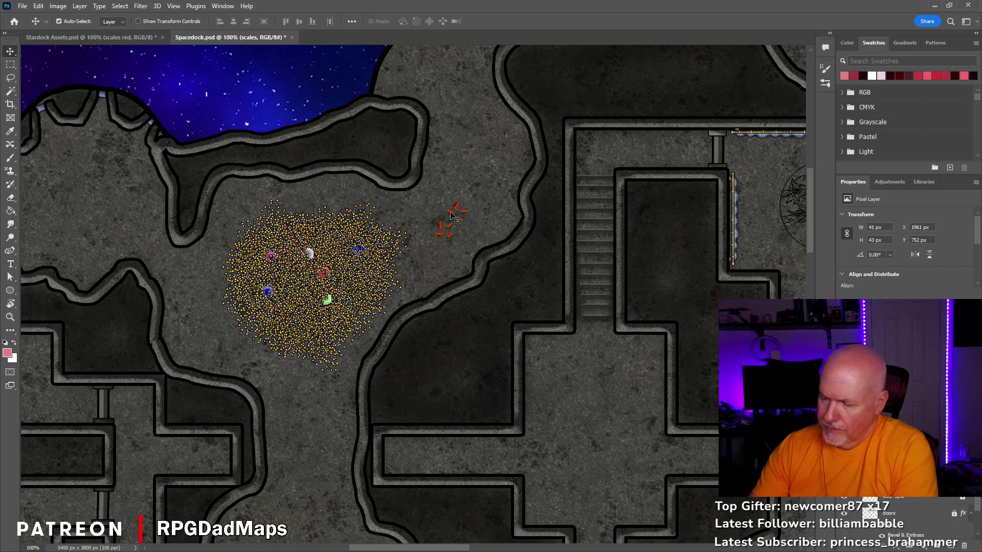
Copy single scales from Stardock Assets.psd into the Spacedock map, shrink them and place them above the small scale groups
key("ctrl+Tab")
key("ctrl+Tab")
key("ctrl+v")
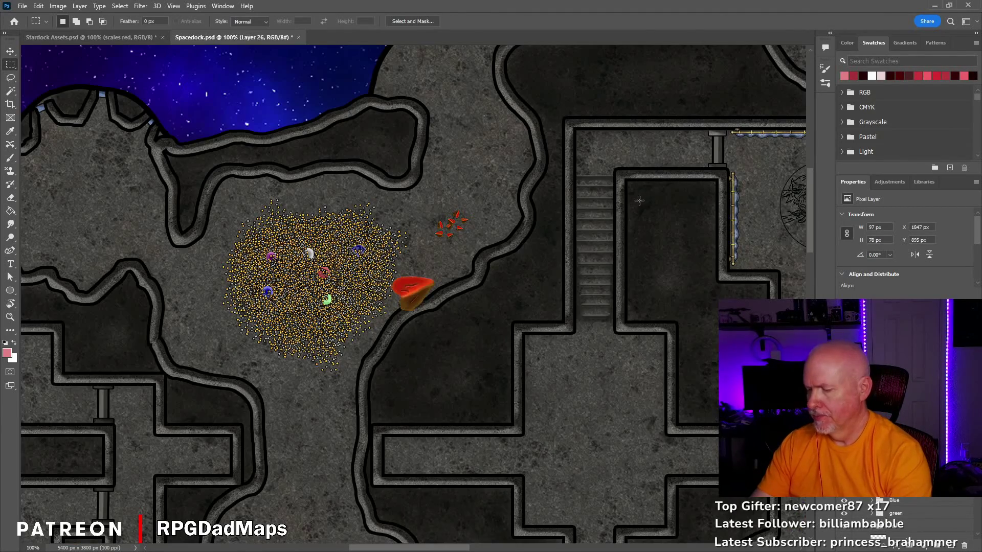
key("ctrl+t")
left_click_drag(438, 267, 449, 186)
key("Return")
key("m")
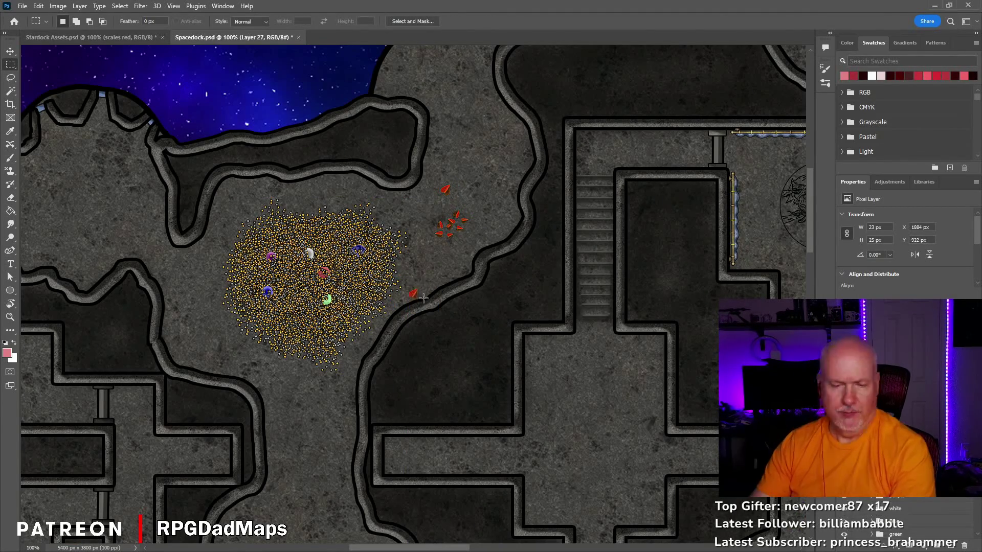
key("ctrl+t")
left_click_drag(413, 295, 471, 172)
key("Return")
Paste three more small single scales at different angles across the passage northeast of the treasure pile
key("ctrl+v")
key("ctrl+t")
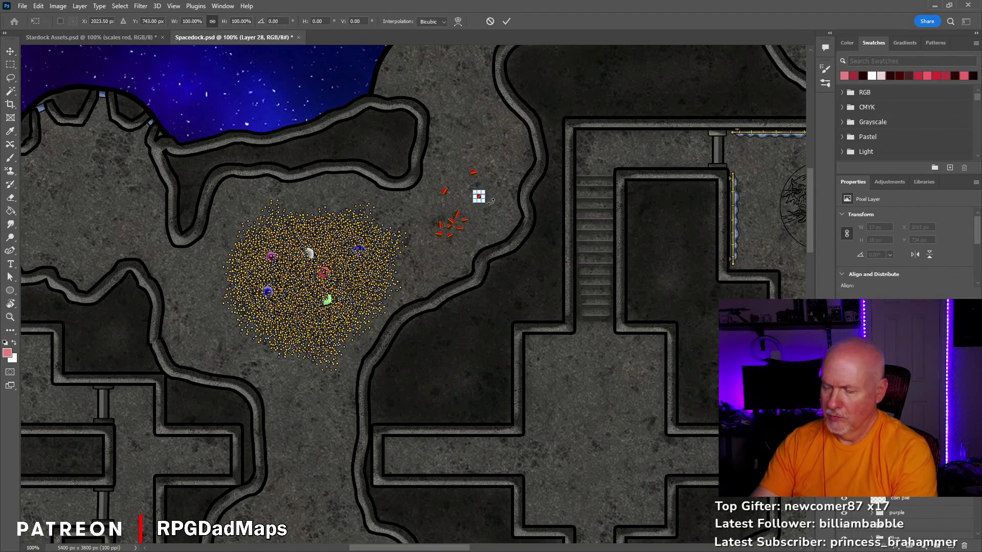
key("Return")
key("ctrl+v")
key("ctrl+t")
left_click_drag(414, 295, 506, 173)
key("Return")
key("ctrl+v")
key("ctrl+t")
left_click_drag(414, 296, 455, 156)
key("Return")
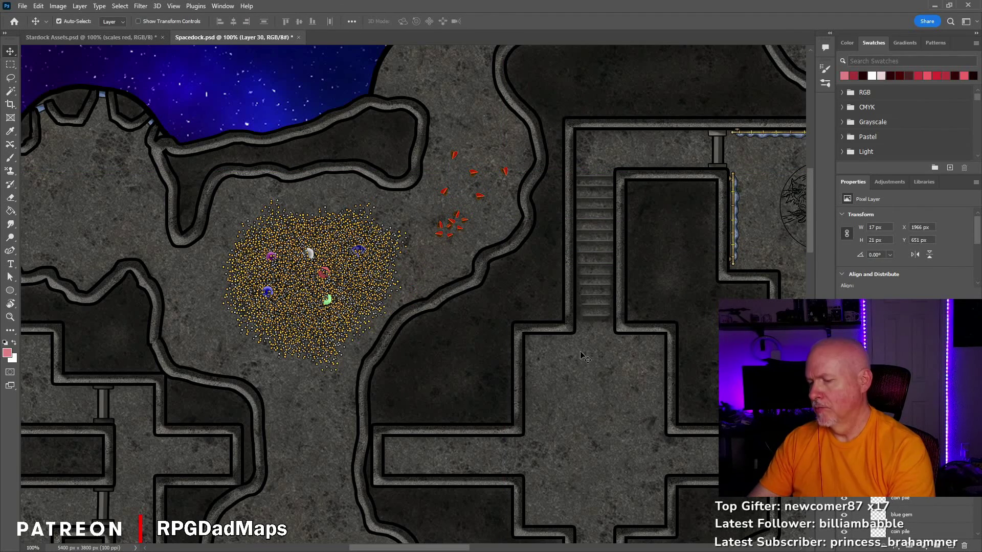
Select the loose single scales, duplicate them farther up the passage and merge them into one scales layer
left_click_drag(532, 264, 405, 132)
mouse_move(477, 171)
left_mouse_down()
mouse_move(432, 272)
mouse_move(457, 128)
left_mouse_up()
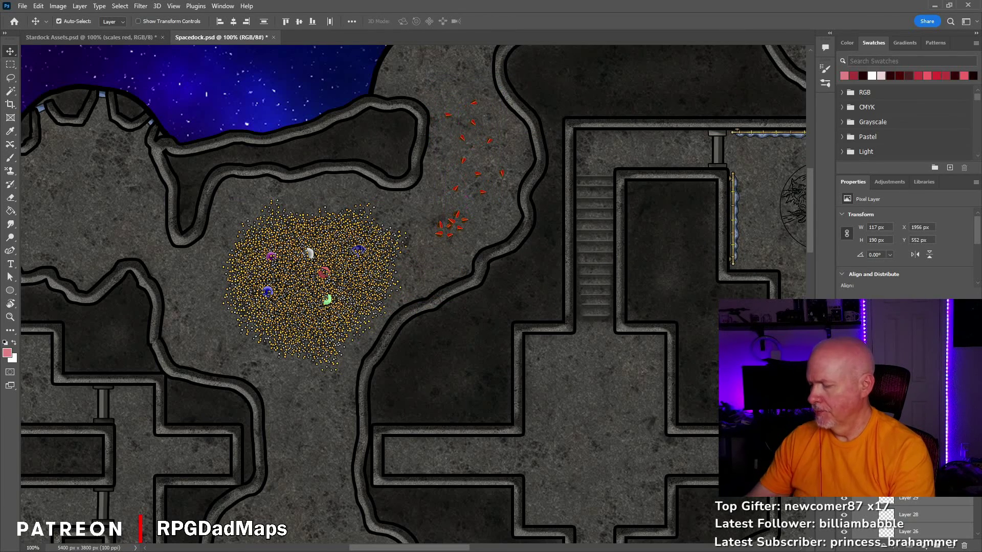
key("ctrl+e")
Place copies of the merged scale cluster west of the upper treasure pile and down the corridor below it
left_click_drag(443, 325, 206, 315)
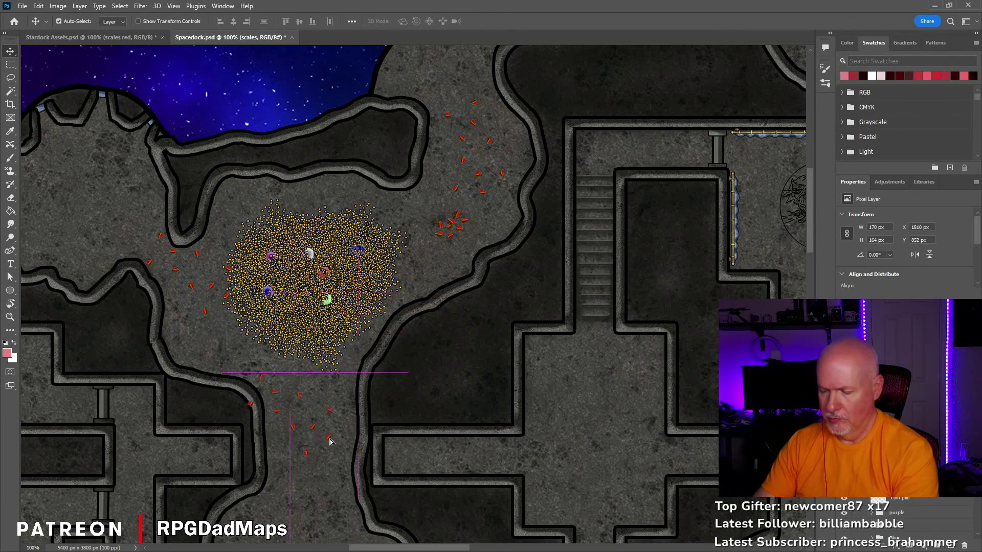
left_click_drag(441, 322, 340, 448)
scroll(414, 325, "down", 5)
scroll(454, 388, "left", 3)
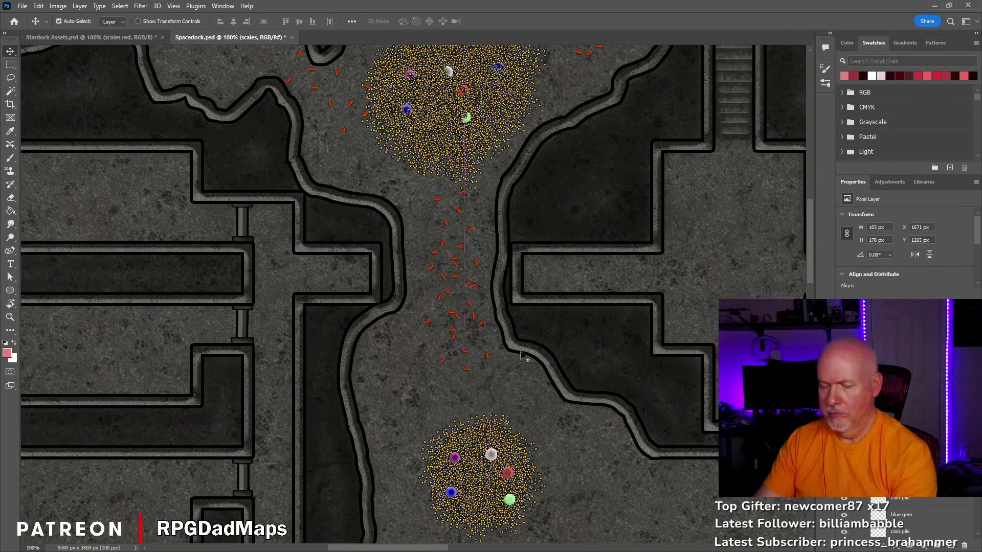
Surround the lower treasure pile with copies of the scale cluster, rotating one copy to vary the pattern
left_click_drag(450, 240, 584, 460)
scroll(635, 436, "down", 4)
scroll(636, 436, "left", 1)
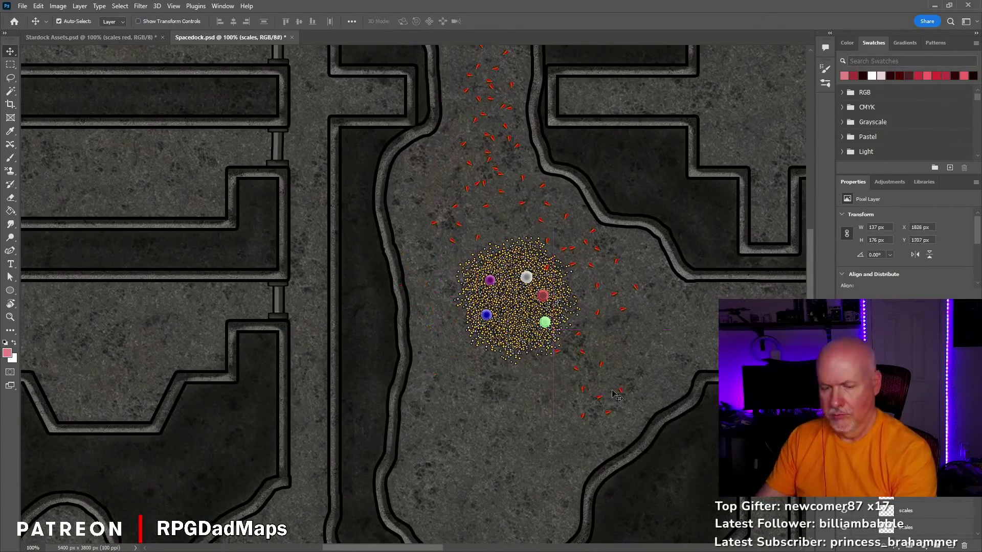
left_click_drag(626, 353, 466, 444)
key("ctrl+t")
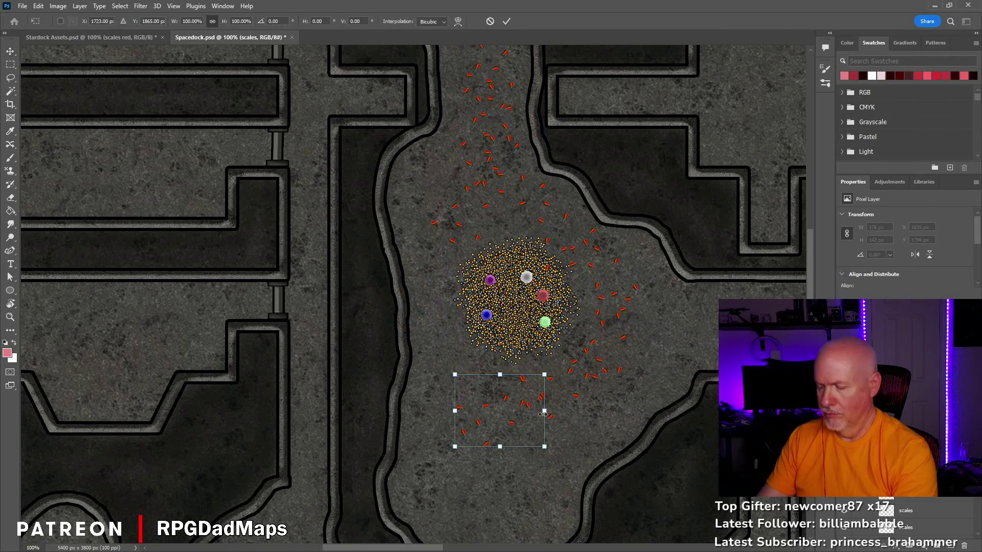
left_click_drag(555, 450, 517, 462)
left_click_drag(503, 399, 447, 256)
key("Return")
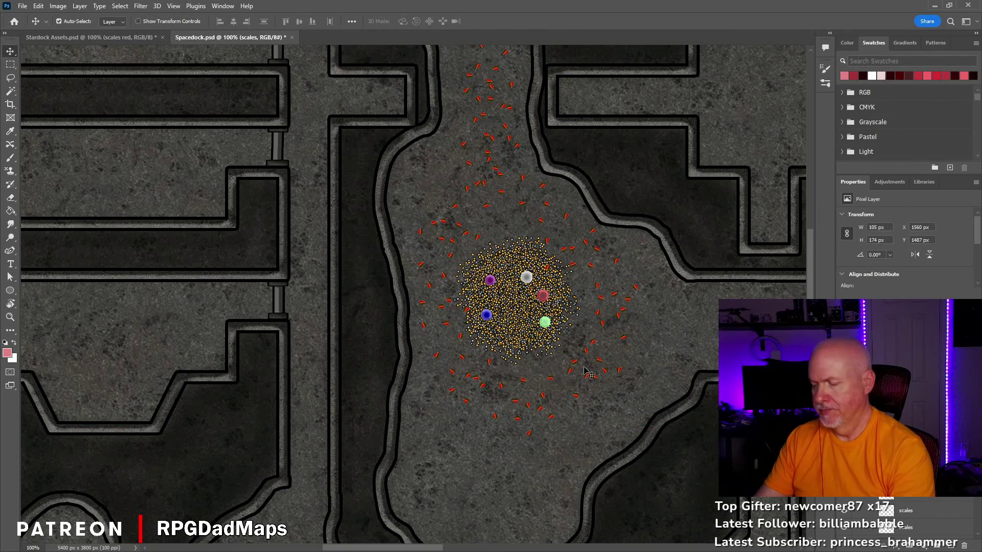
Combine the scale copies into a layer named scale path and add an empty shadows layer for them
key("alt+bracketleft")
key("ctrl+shift+alt+n")
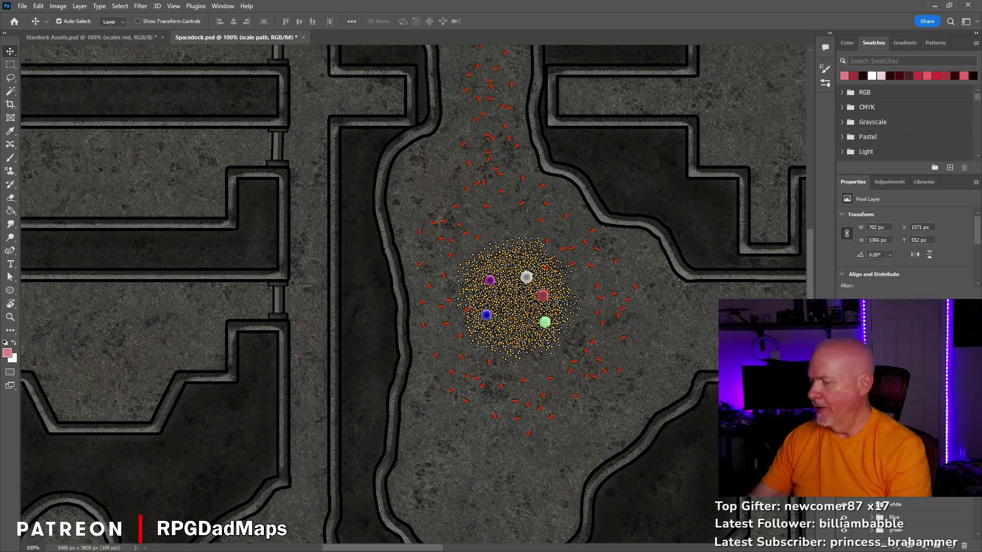
scroll(712, 332, "up", 5)
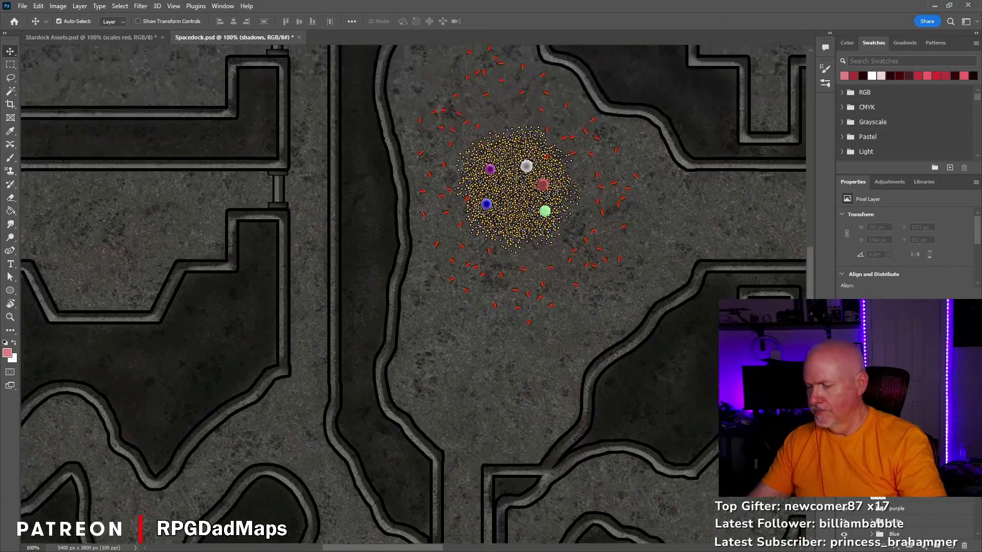
Select scales on the scale path layer and scatter copies of them all around the upper treasure pile
scroll(685, 225, "up", 4)
key("alt+bracketleft")
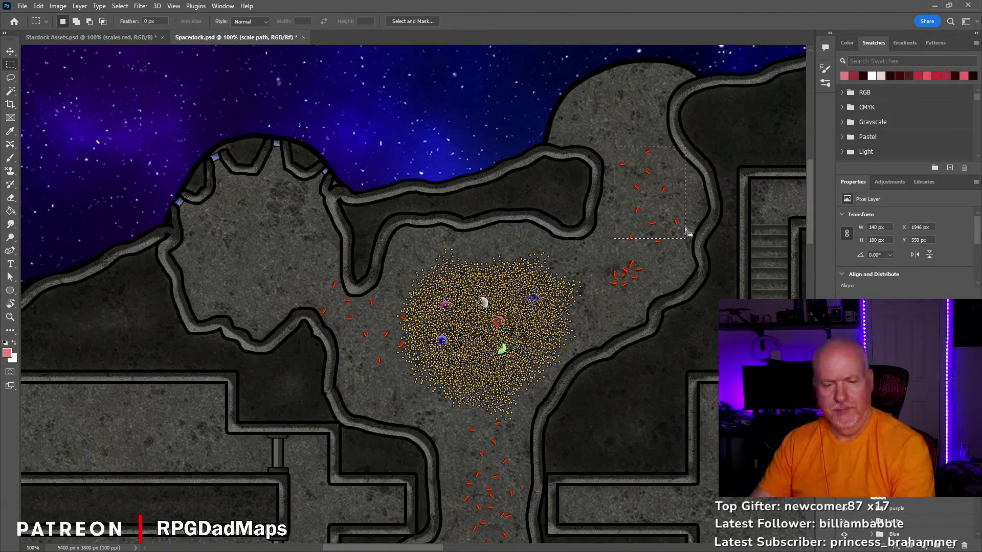
left_click_drag(664, 297, 404, 354)
scroll(404, 354, "down", 5)
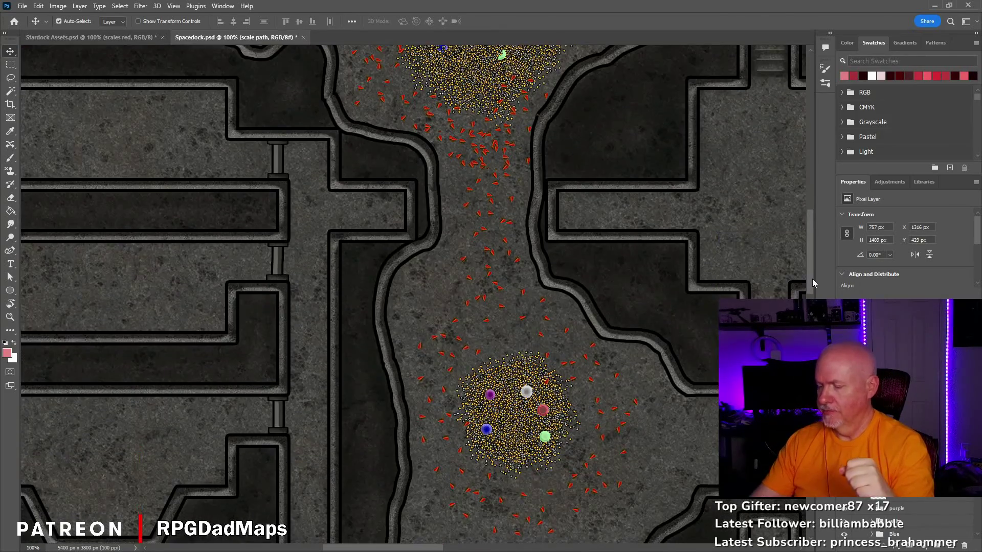
Paint dark shadows at the scales around the upper treasure pile on the shadows layer, using a sampled near-black at 50% opacity and 50% flow
scroll(408, 271, "up", 3)
left_click(407, 271)
key("i")
left_click(408, 272)
key("b")
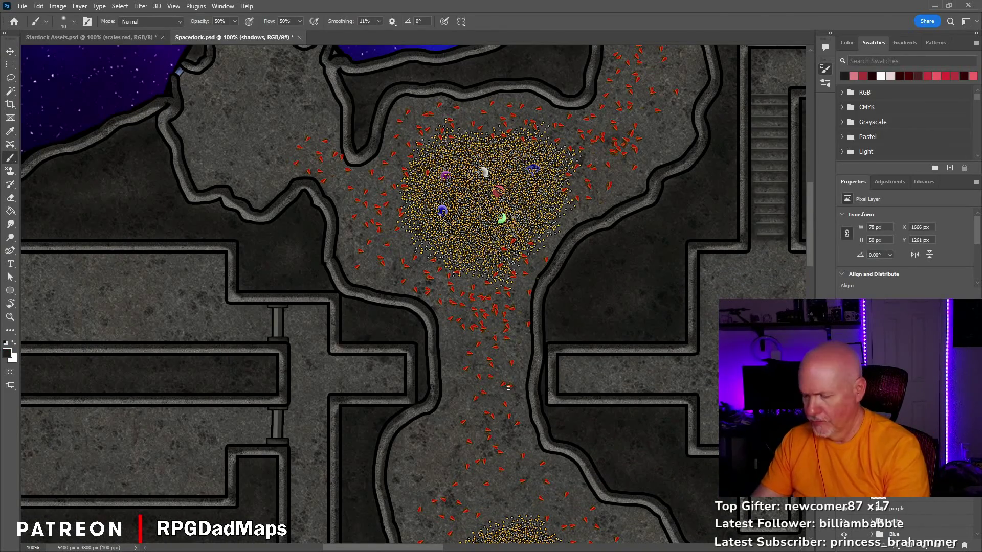
key("ctrl+plus")
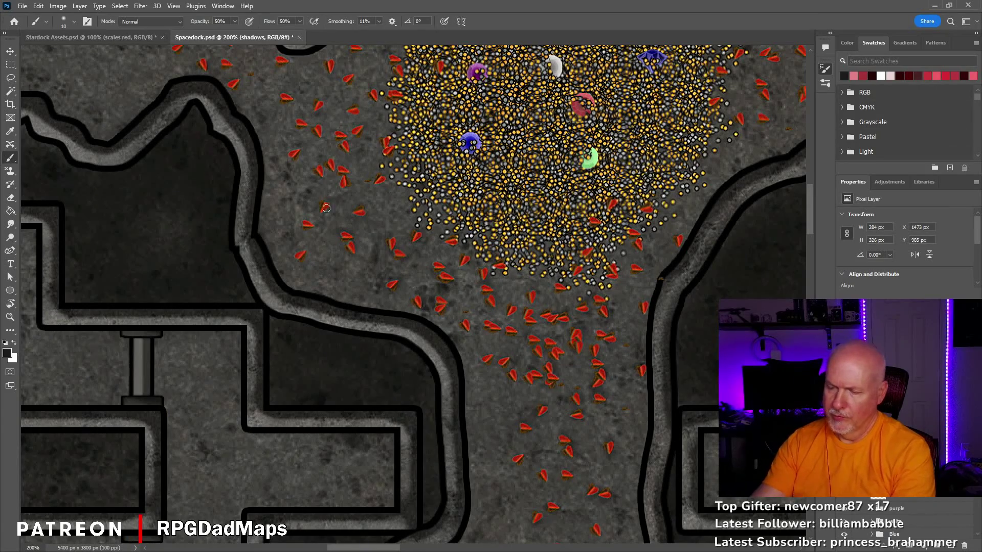
scroll(426, 151, "up", 5)
scroll(426, 152, "right", 1)
left_click(388, 184)
left_click(336, 164)
left_click(223, 238)
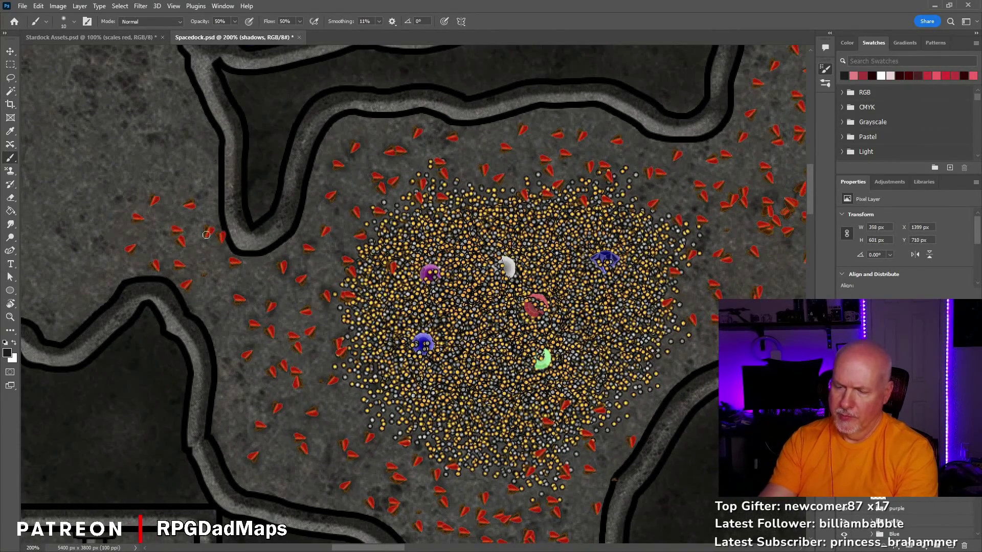
left_click(178, 251)
left_click(261, 421)
left_click(447, 528)
Apply a drop shadow effect to the scale path layer
scroll(470, 508, "up", 2)
scroll(470, 508, "left", 4)
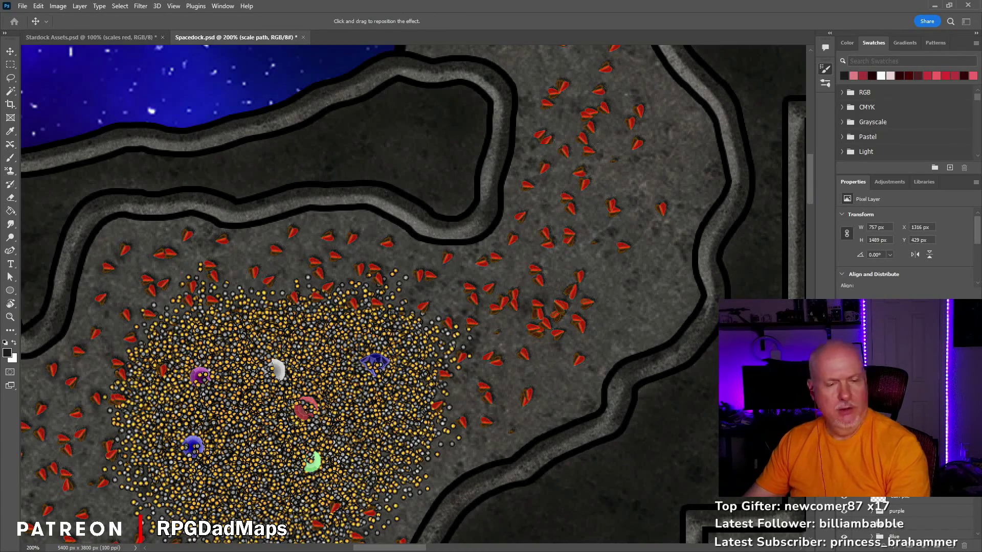
key("b")
key("ctrl+minus")
scroll(409, 294, "down", 10)
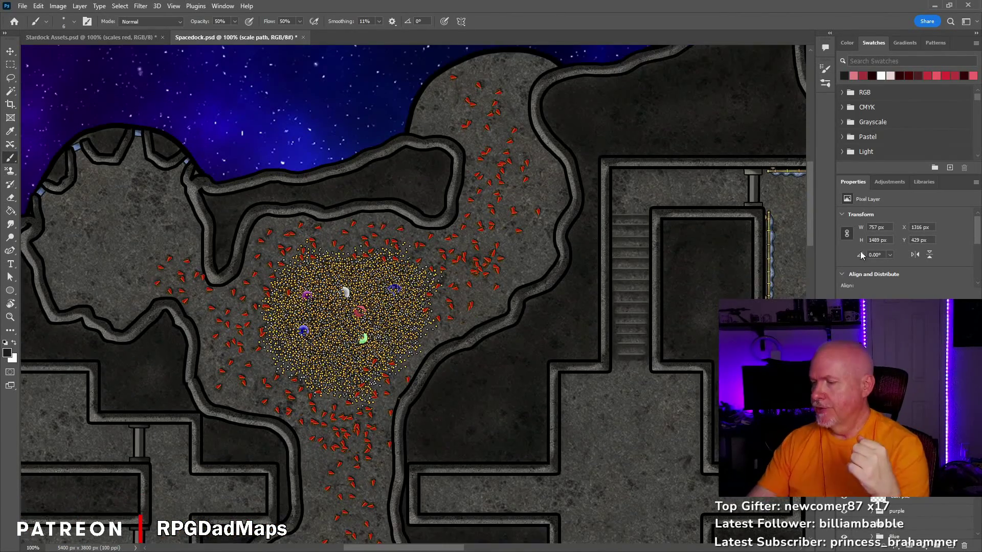
key("ctrl+z")
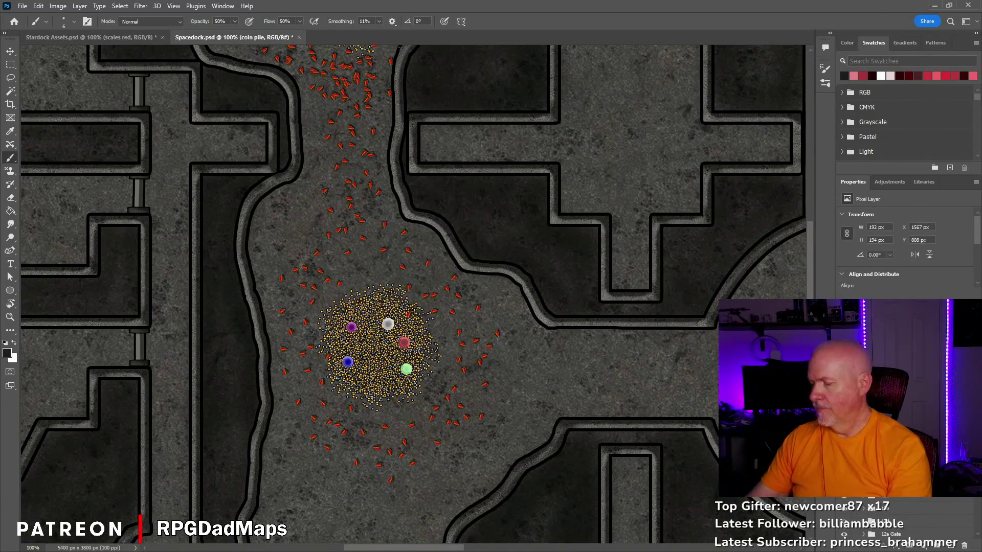
Erase parts of the coin pile layer over the gems in the lower treasure pile so they look half buried
key("e")
key("ctrl+plus")
left_click_drag(395, 383, 408, 444)
left_click_drag(282, 360, 297, 369)
left_click_drag(352, 348, 369, 364)
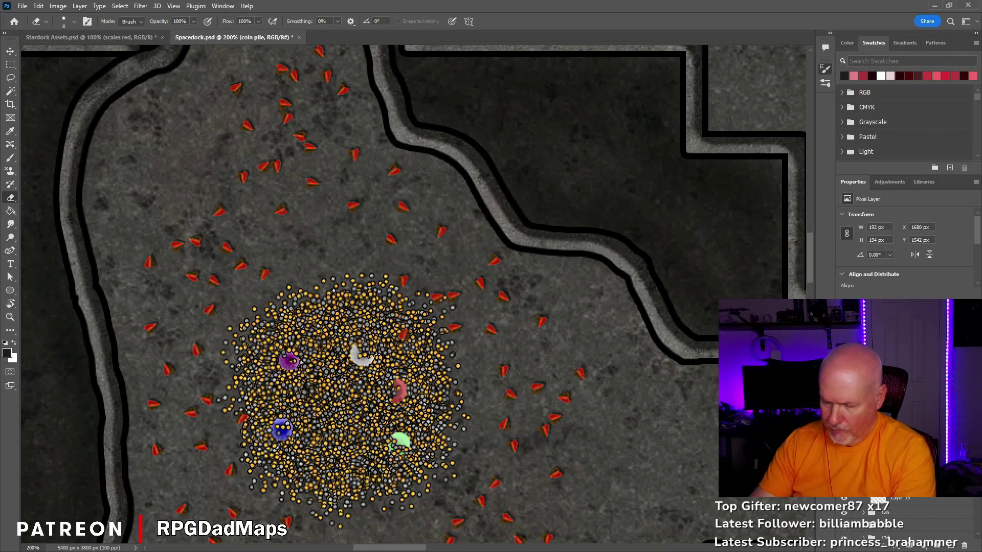
key("ctrl+minus")
key("ctrl+minus")
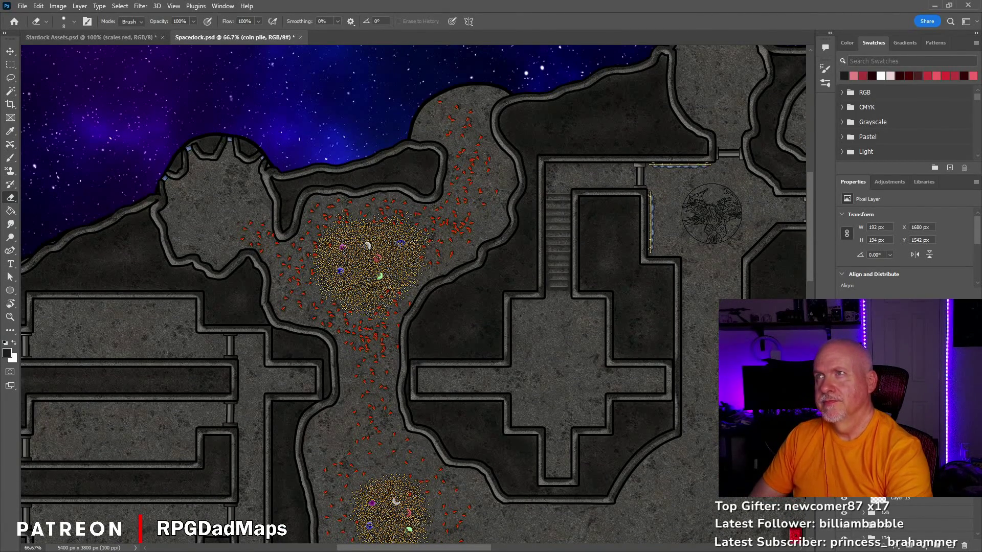
Extend the scale trail from the lower treasure pile east through the passage into the round room with copied scales
scroll(409, 294, "down", 5)
key("ctrl+plus")
key("ctrl+plus")
key("v")
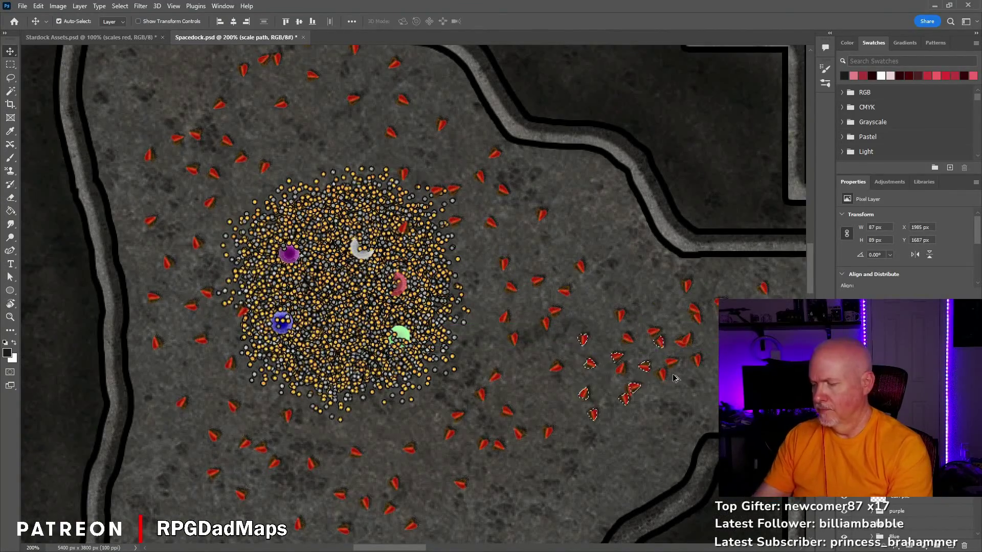
left_click_drag(674, 378, 103, 399)
left_click_drag(332, 271, 476, 148)
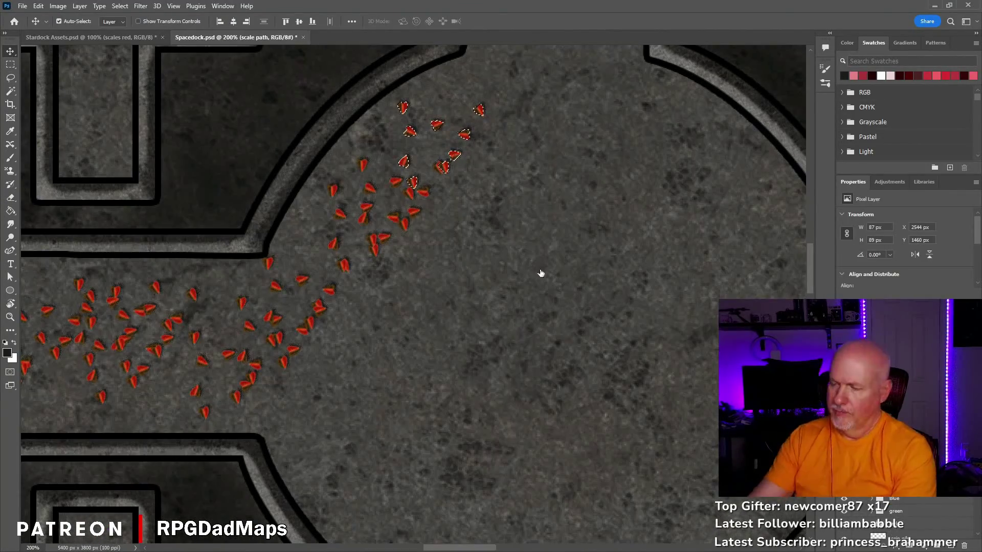
Scatter more copies of the selected scales across the floor of the round room
left_click_drag(541, 273, 362, 315)
left_click_drag(298, 349, 301, 167)
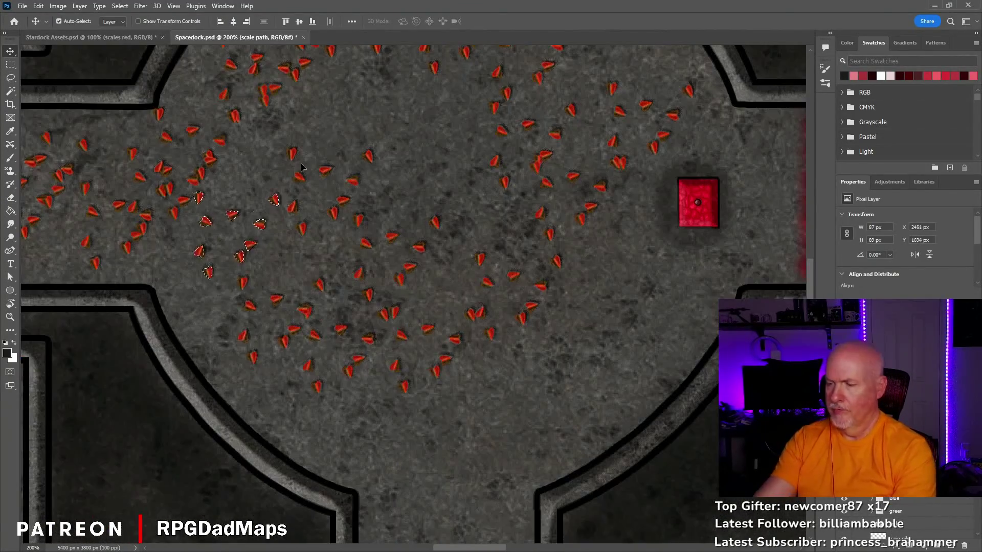
left_click_drag(233, 215, 390, 94)
Continue the scale trail out of the round room and down the south corridor to beside the lava room, using copied scale groups
mouse_move(810, 275)
left_mouse_down()
mouse_move(810, 172)
mouse_move(810, 240)
mouse_move(811, 204)
mouse_move(827, 223)
mouse_move(827, 299)
left_mouse_up()
key("m")
left_click_drag(337, 307, 454, 368)
scroll(449, 376, "down", 5)
key("v")
left_click_drag(398, 220, 435, 328)
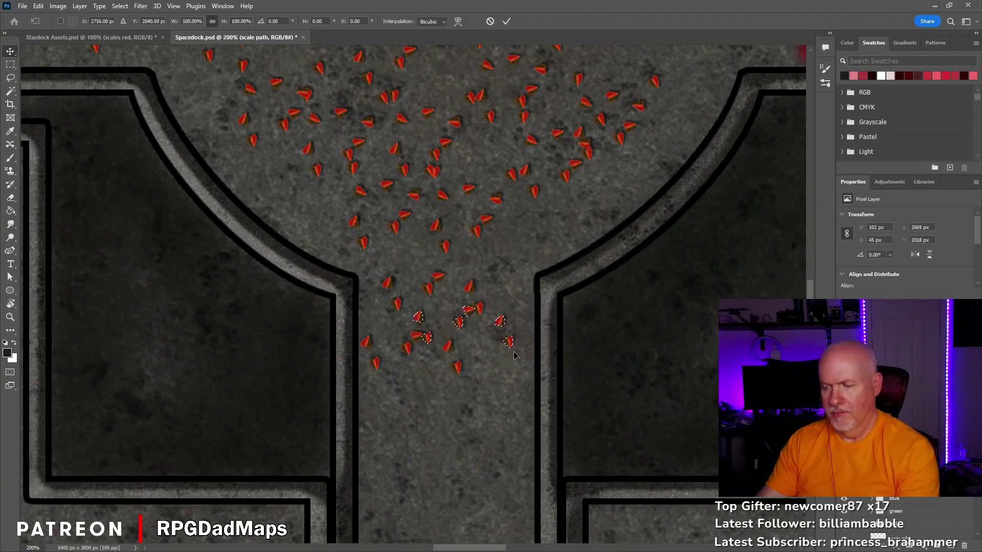
scroll(462, 277, "down", 5)
left_click_drag(462, 277, 466, 327)
scroll(466, 328, "down", 5)
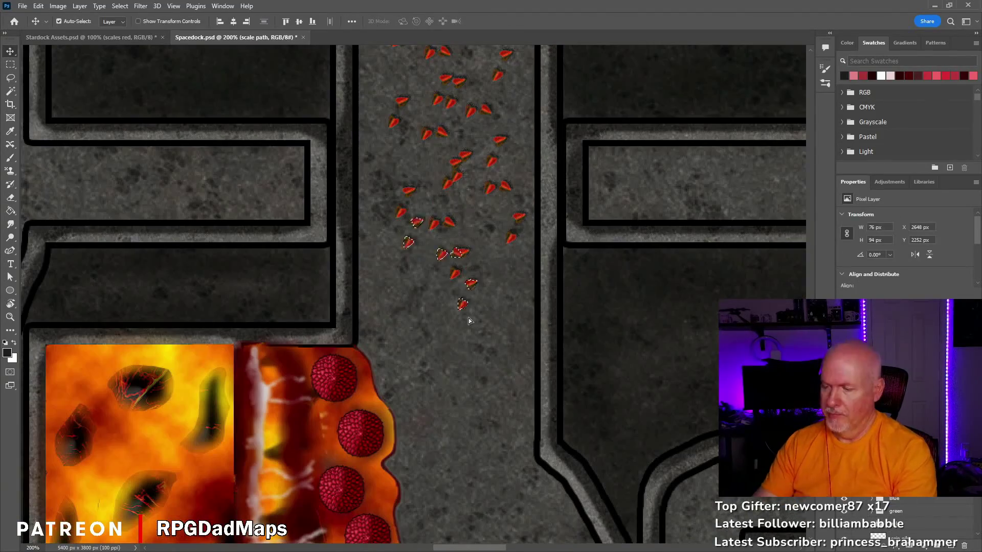
left_click_drag(476, 246, 492, 272)
Clear the scale selection and save the Spacedock map
key("ctrl+d")
left_click_drag(811, 332, 812, 240)
key("ctrl+minus")
key("ctrl+minus")
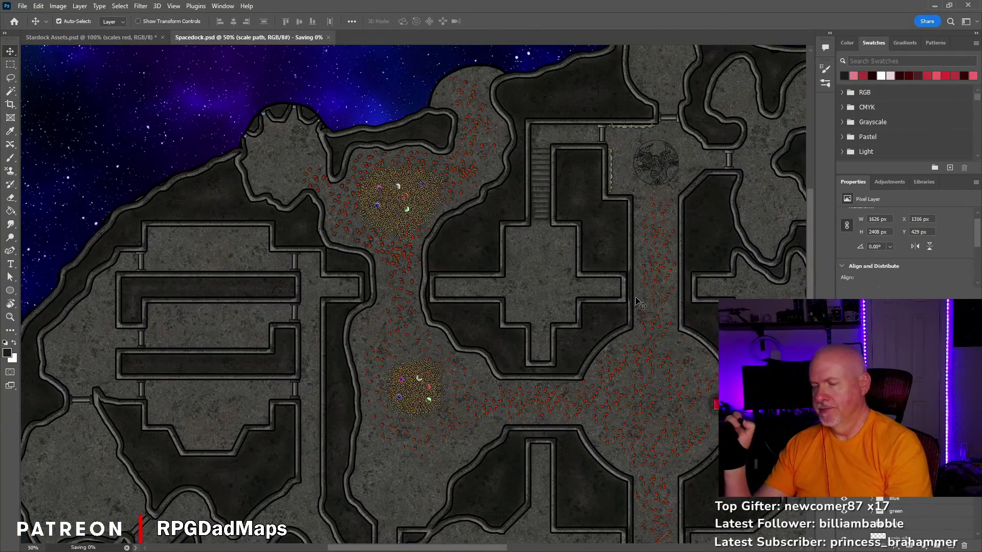
Save Stardock Assets.psd, clear its selection and show the whole asset sheet
key("ctrl+Tab")
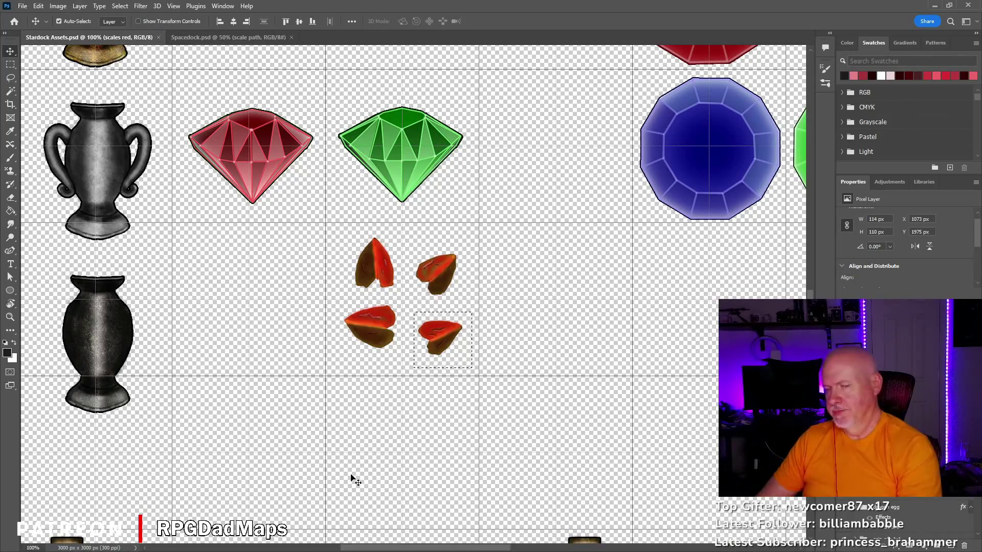
key("ctrl+minus")
key("ctrl+minus")
key("ctrl+minus")
key("ctrl+d")
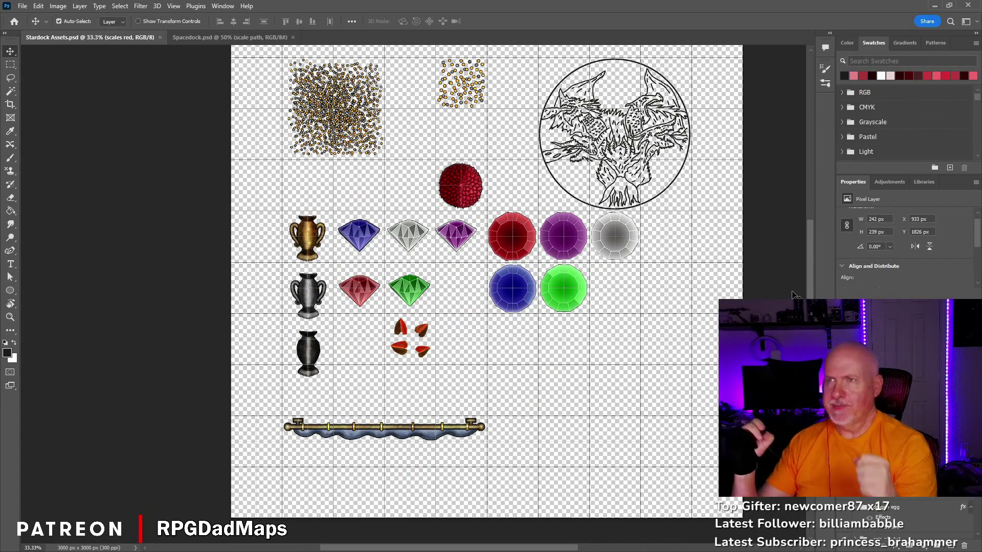